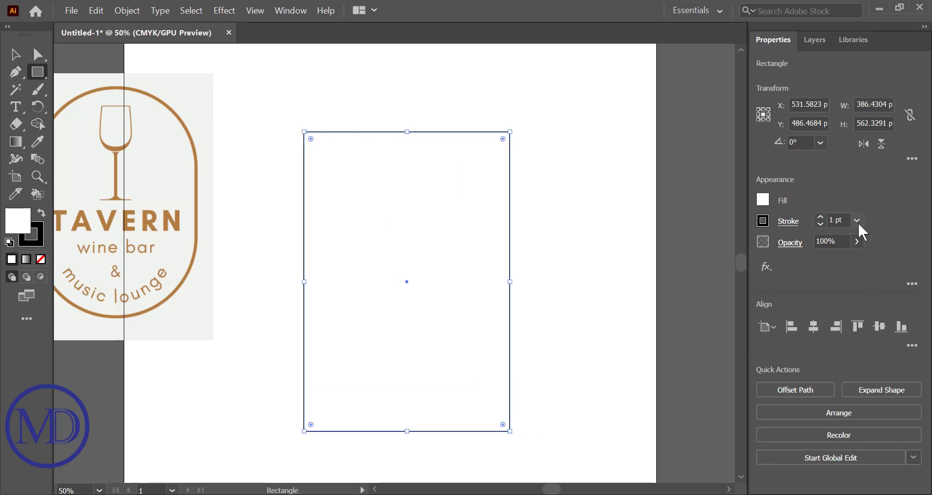
# - Thicken the rectangle's outline and round its corners into a pill frame
pyautogui.click(857, 228)
pyautogui.moveTo(320, 146); pyautogui.dragTo(447, 287)
pyautogui.press('v')
pyautogui.moveTo(133, 157); pyautogui.dragTo(172, 177)
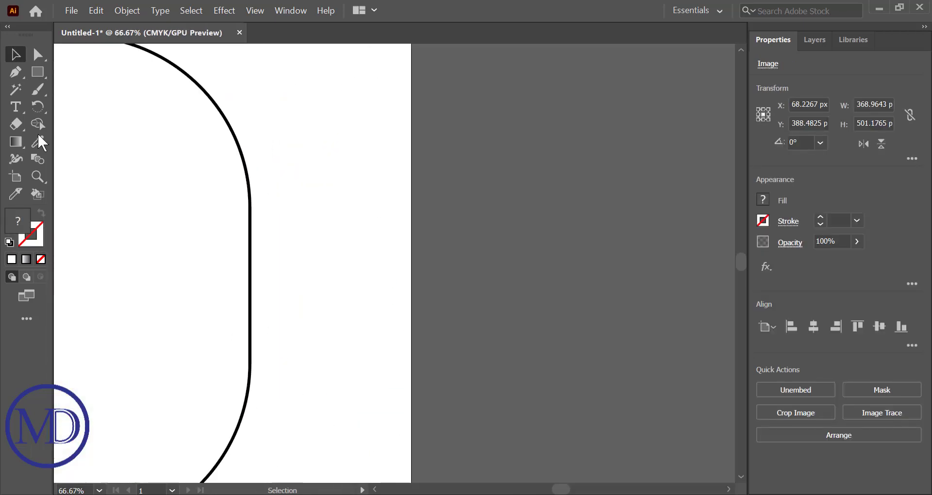
# - Draw a small rectangle inside the pill and round its bottom corners
pyautogui.moveTo(406, 131); pyautogui.dragTo(524, 266)
pyautogui.click(9, 242)
pyautogui.press('v')
pyautogui.moveTo(466, 199); pyautogui.dragTo(473, 204)
pyautogui.press('a')
pyautogui.moveTo(509, 155); pyautogui.dragTo(498, 190)
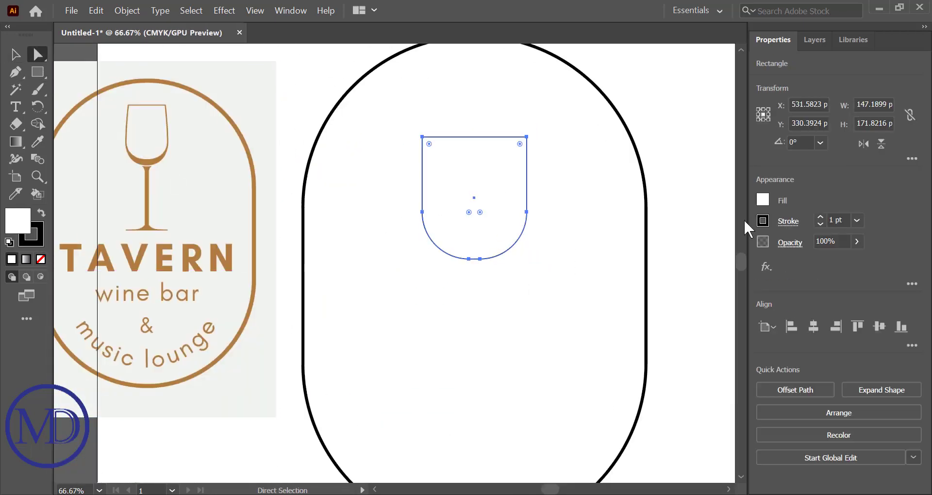
# - Fill the bowl with the logo's brown, remove its outline, and taper its top corners
pyautogui.press('i')
pyautogui.click(145, 258)
pyautogui.click(97, 11)
pyautogui.click(127, 75)
pyautogui.press('v')
pyautogui.click(558, 291)
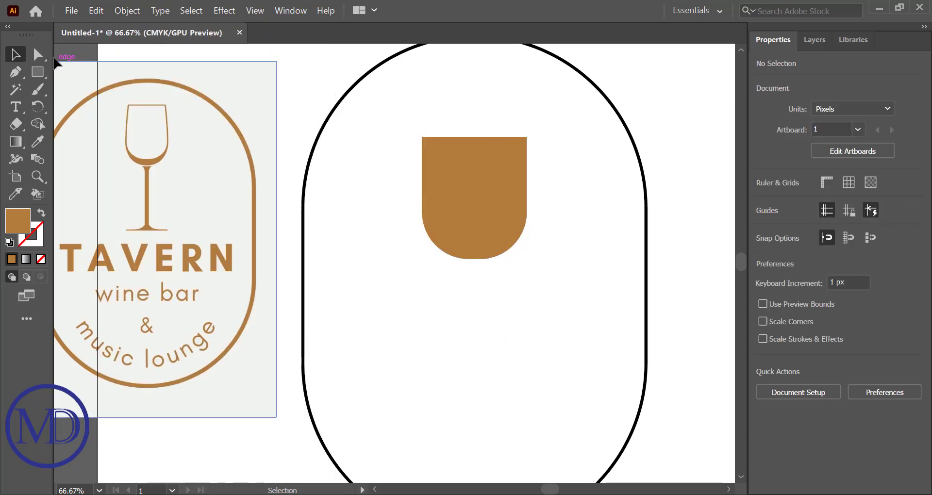
pyautogui.moveTo(539, 127)
pyautogui.mouseDown()
pyautogui.moveTo(412, 156)
pyautogui.moveTo(521, 137)
pyautogui.mouseUp()
# - Swap the bowl's brown fill to a thick stroke and reshape the stem-top triangle
pyautogui.hotkey('shift', 'x')
pyautogui.click(476, 221)
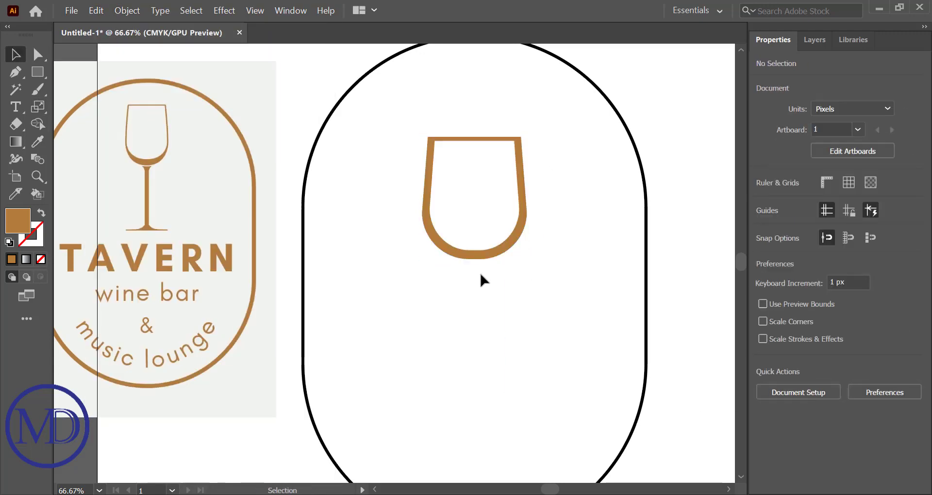
pyautogui.moveTo(452, 229); pyautogui.dragTo(650, 262)
pyautogui.click(15, 54)
# - Select the stem triangle and stem together and make the glass stem narrower
pyautogui.scroll(2, 655, 267)
pyautogui.scroll(2, 666, 288)
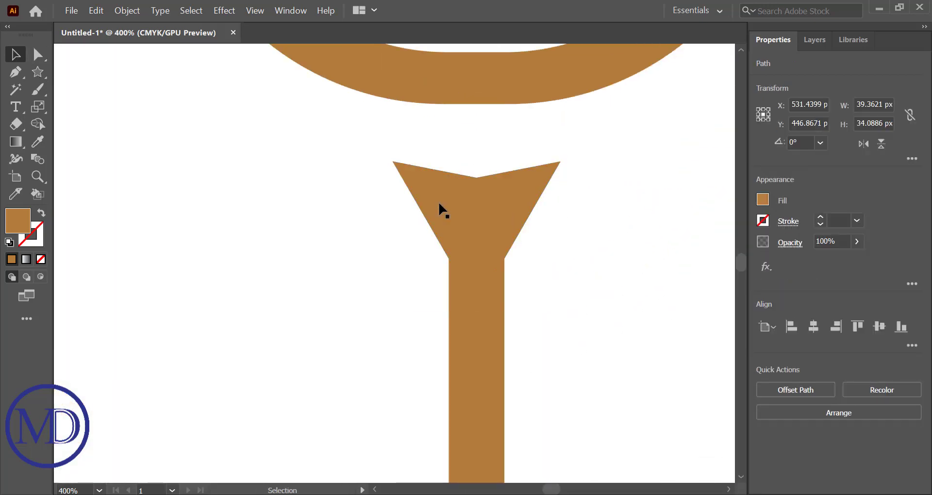
pyautogui.click(454, 233)
pyautogui.keyDown('shift'); pyautogui.click(473, 388); pyautogui.keyUp('shift')
pyautogui.scroll(-3, 671, 289)
pyautogui.moveTo(601, 418); pyautogui.dragTo(597, 417)
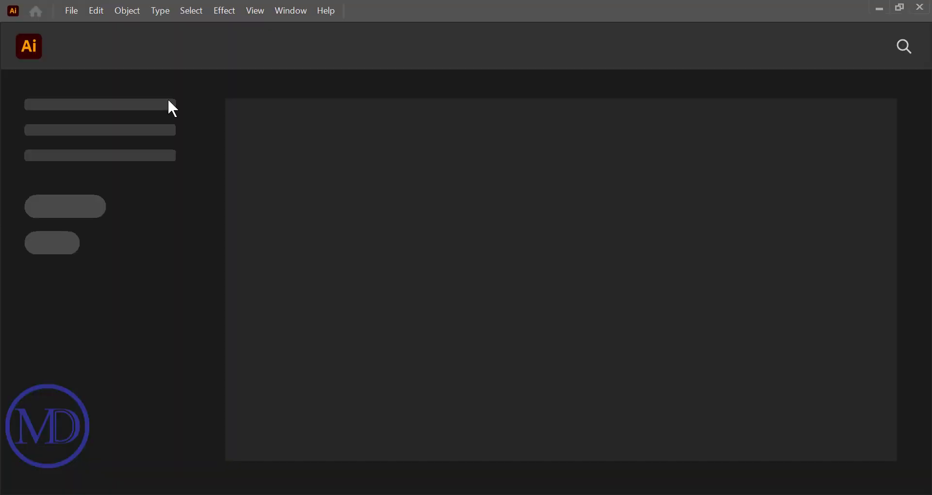
# - Create a new blank 1000 × 1000 px document, Untitled-1
pyautogui.click(71, 10)
pyautogui.click(87, 25)
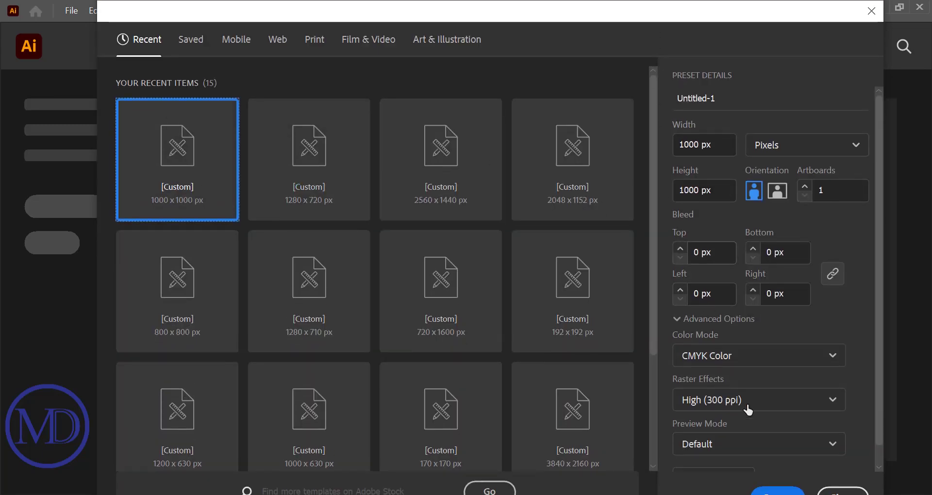
pyautogui.click(781, 491)
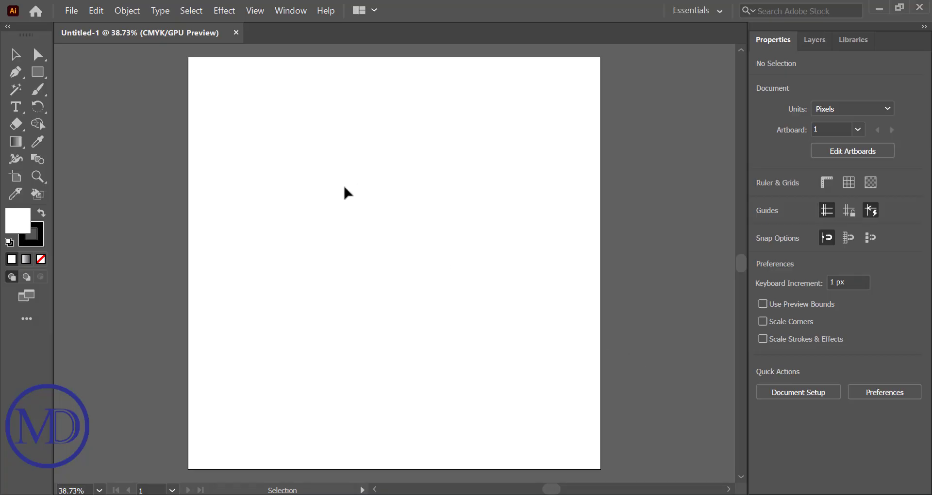
# - Place the TAVERN logo screenshot near the artboard's top-left
pyautogui.click(71, 17)
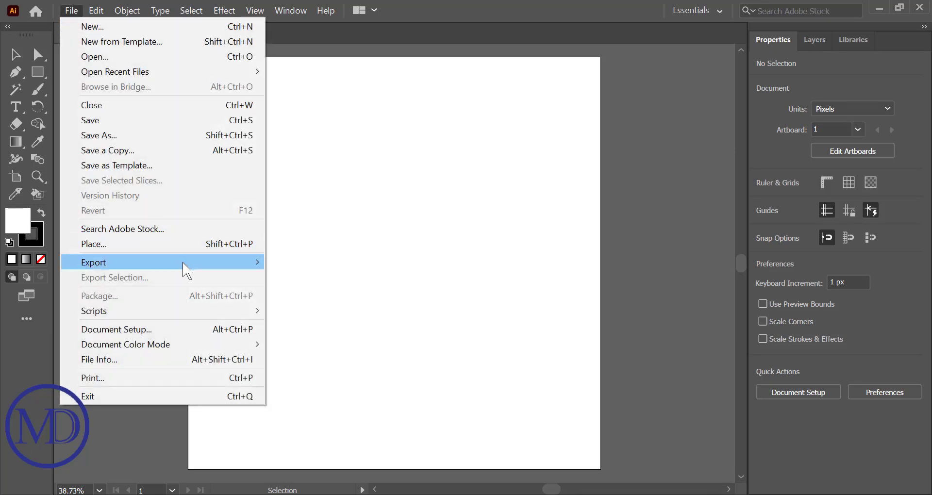
pyautogui.click(190, 251)
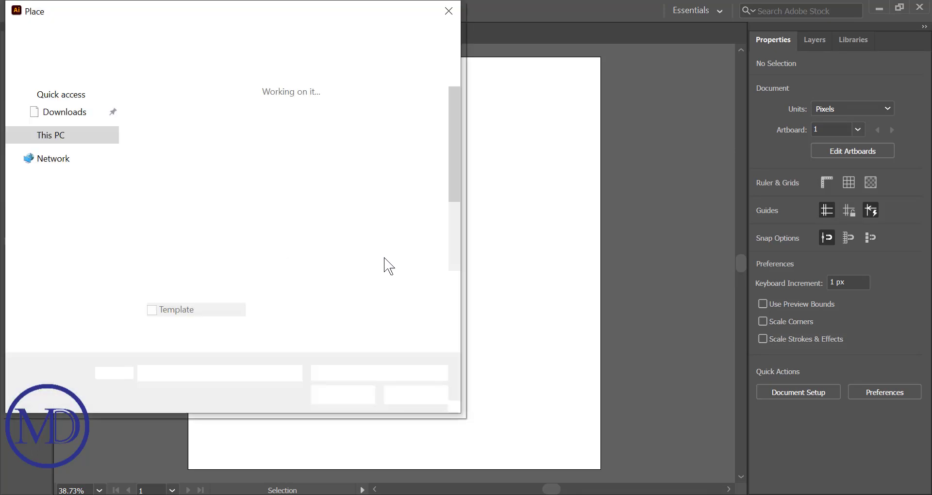
pyautogui.moveTo(456, 153); pyautogui.dragTo(456, 223)
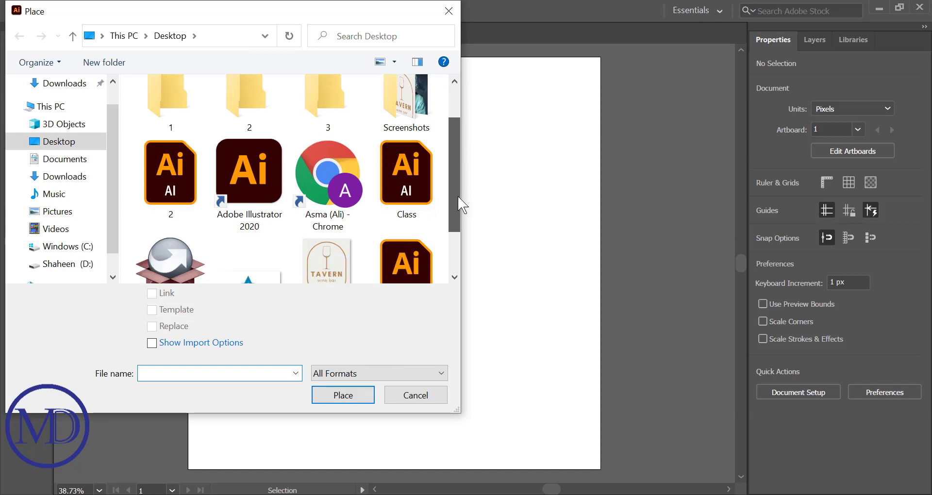
pyautogui.doubleClick(335, 233)
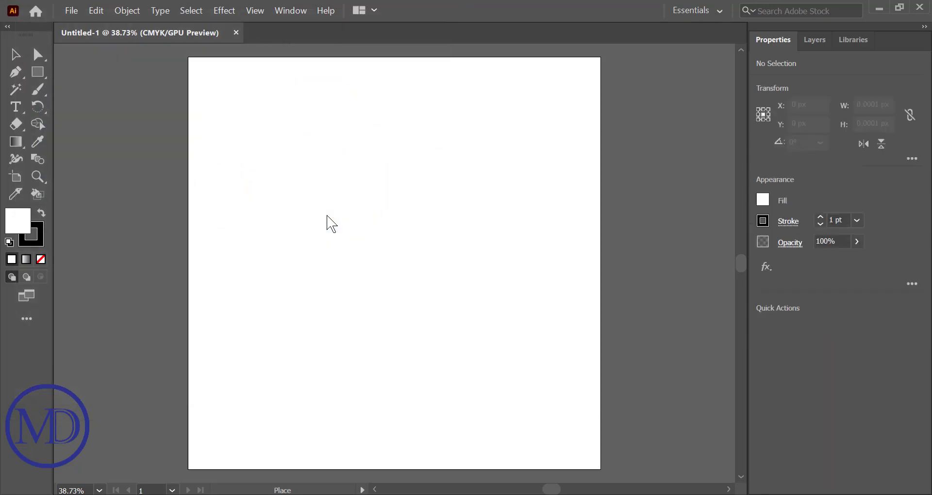
pyautogui.moveTo(196, 69); pyautogui.dragTo(355, 276)
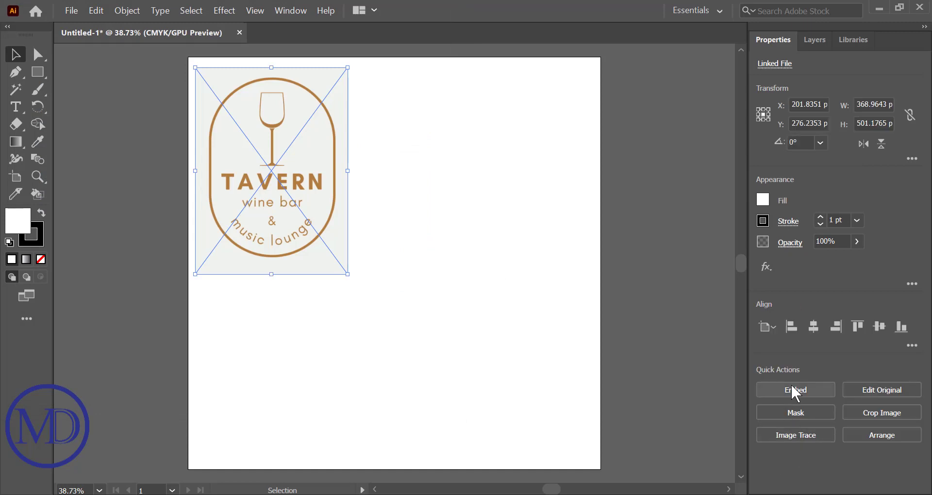
# - Embed the logo image, move it onto the artboard's left edge, and zoom in
pyautogui.click(792, 385)
pyautogui.click(466, 258)
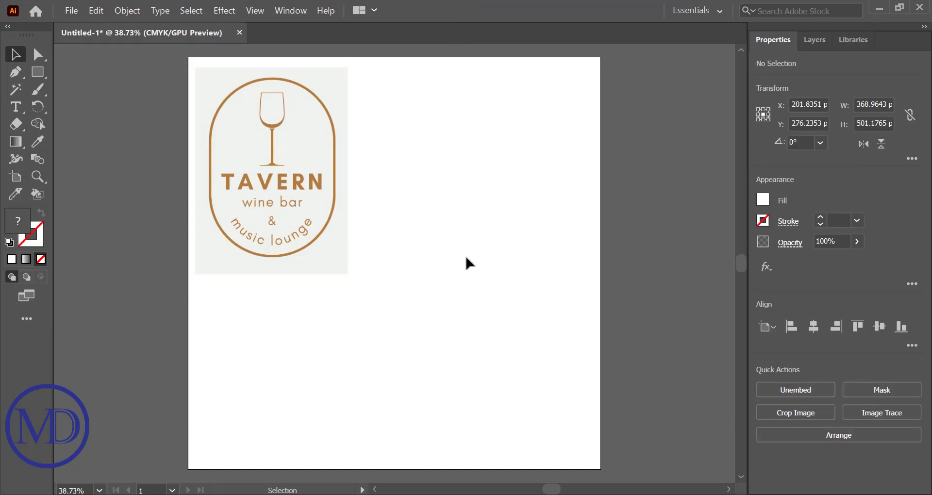
pyautogui.moveTo(290, 184); pyautogui.dragTo(198, 214)
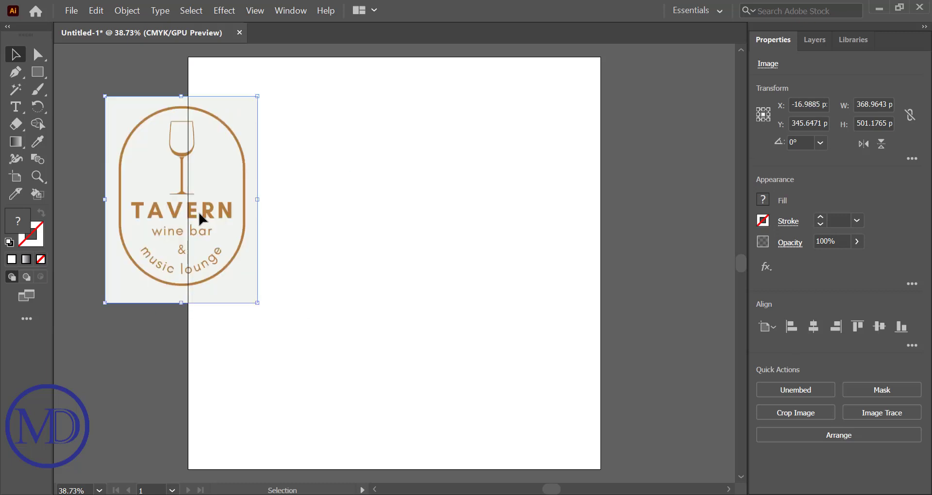
pyautogui.hotkey('ctrl', '+')
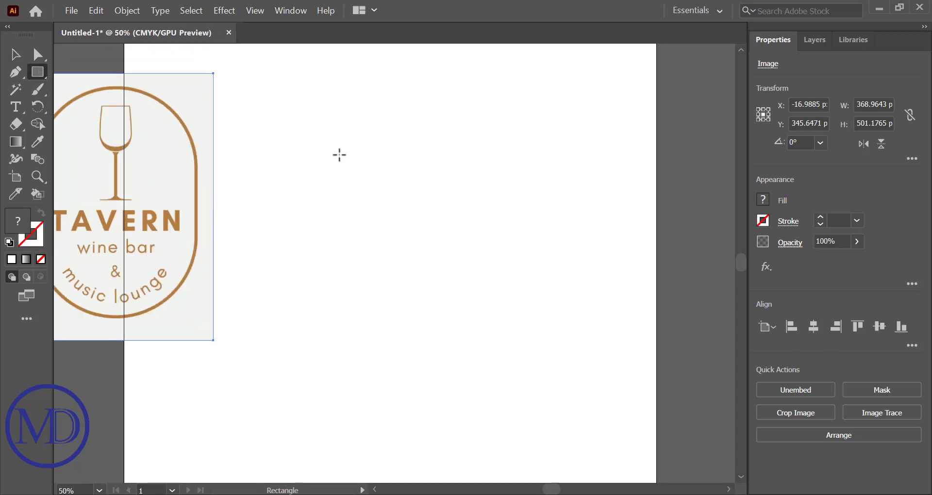
# - Draw a tall rectangle with a 4 pt stroke and maximum-rounded corners
pyautogui.moveTo(304, 132)
pyautogui.mouseDown()
pyautogui.moveTo(486, 430)
pyautogui.moveTo(510, 431)
pyautogui.mouseUp()
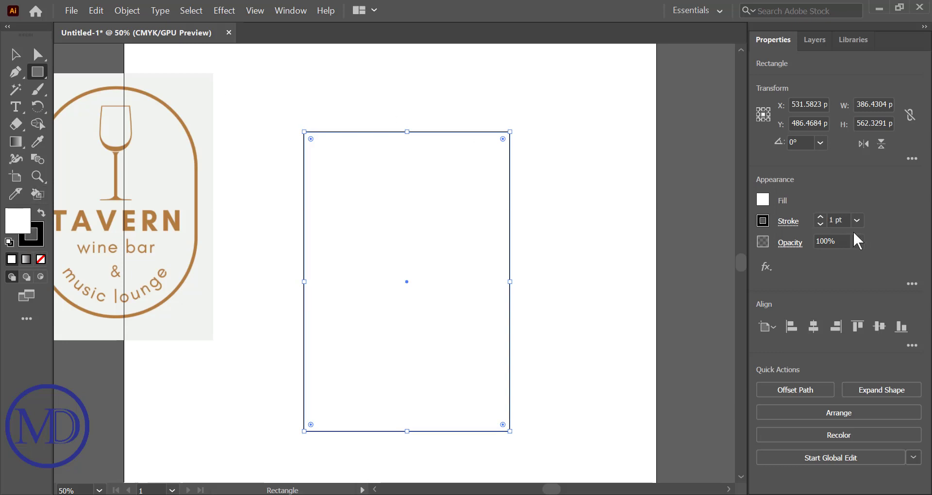
pyautogui.click(857, 221)
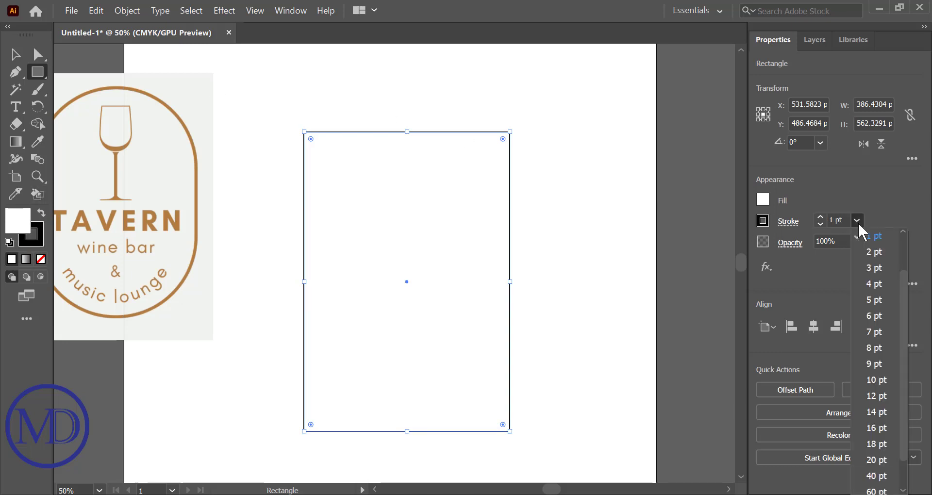
pyautogui.click(872, 282)
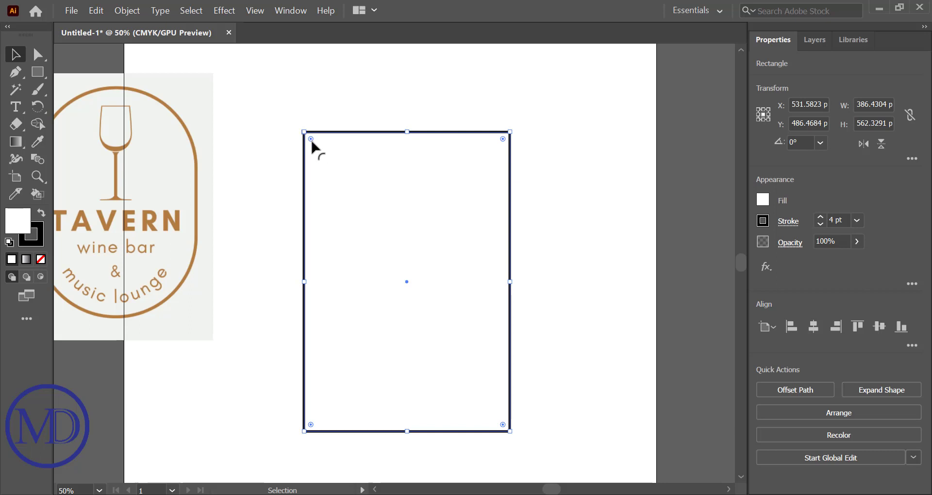
pyautogui.moveTo(313, 148); pyautogui.dragTo(445, 284)
pyautogui.click(575, 257)
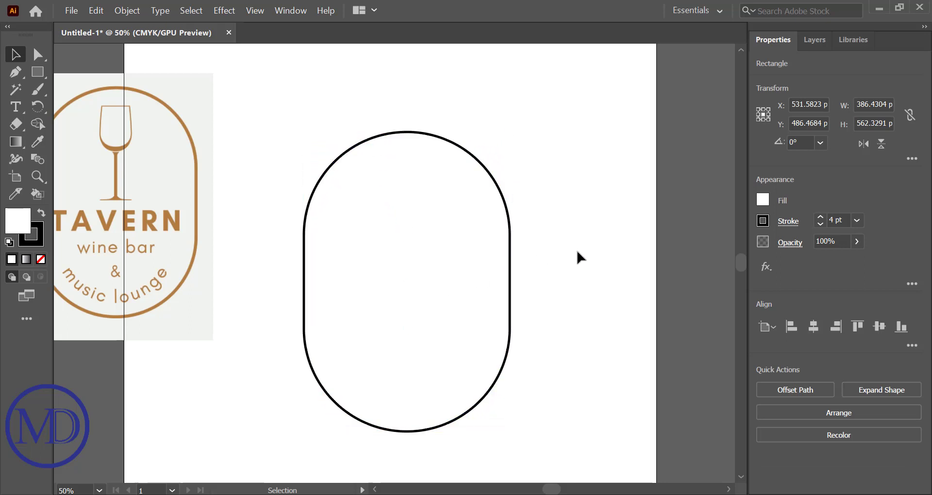
# - Move the pill up, enlarge it to 483 × 703 px, and re-round its arches
pyautogui.click(377, 291)
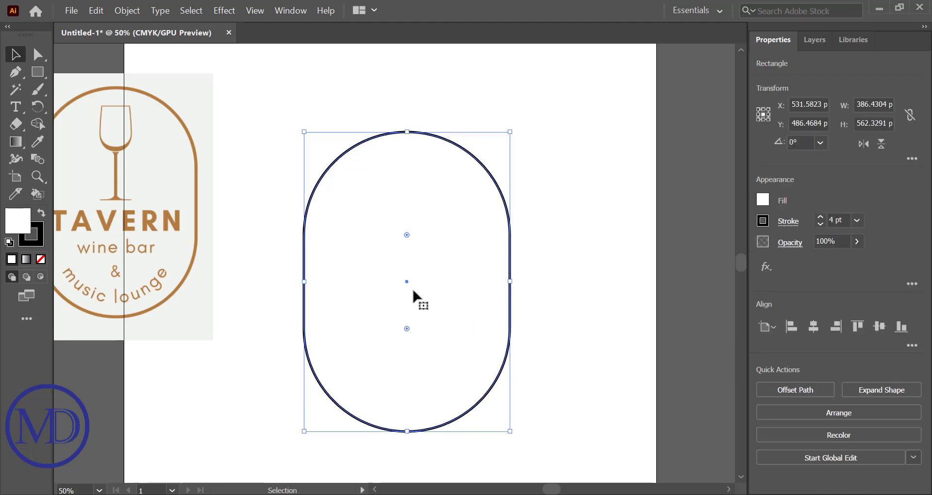
pyautogui.moveTo(408, 284); pyautogui.dragTo(405, 266)
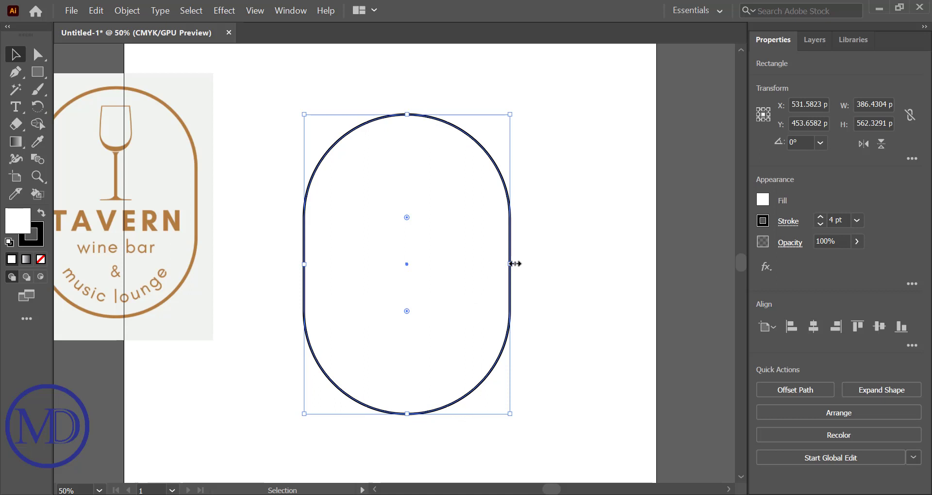
pyautogui.moveTo(510, 263); pyautogui.dragTo(535, 264)
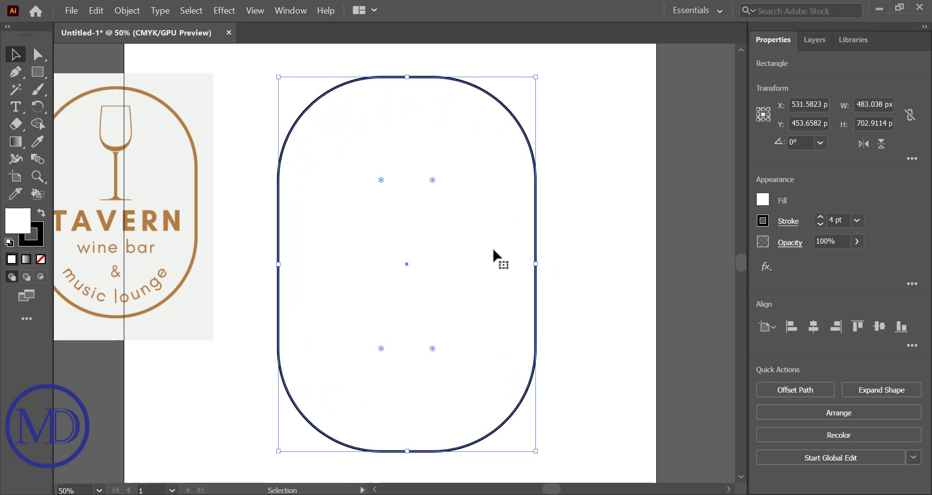
pyautogui.moveTo(431, 176); pyautogui.dragTo(400, 277)
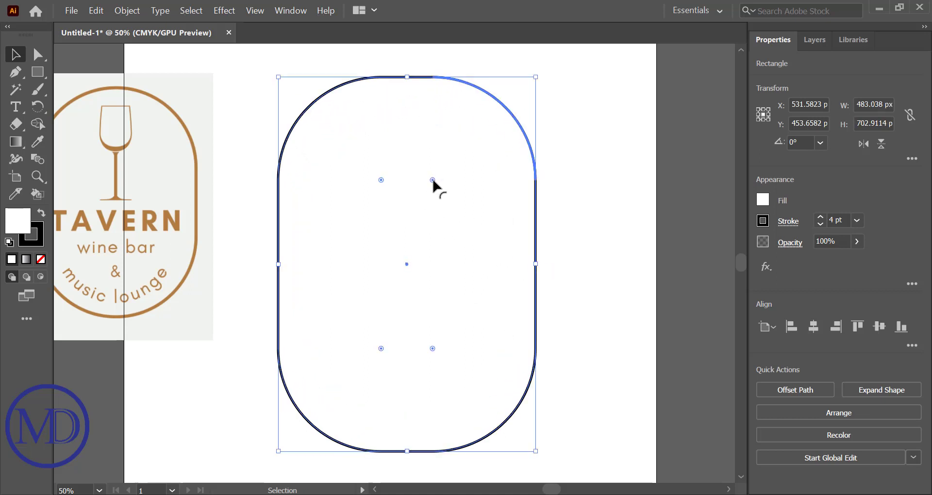
pyautogui.click(591, 288)
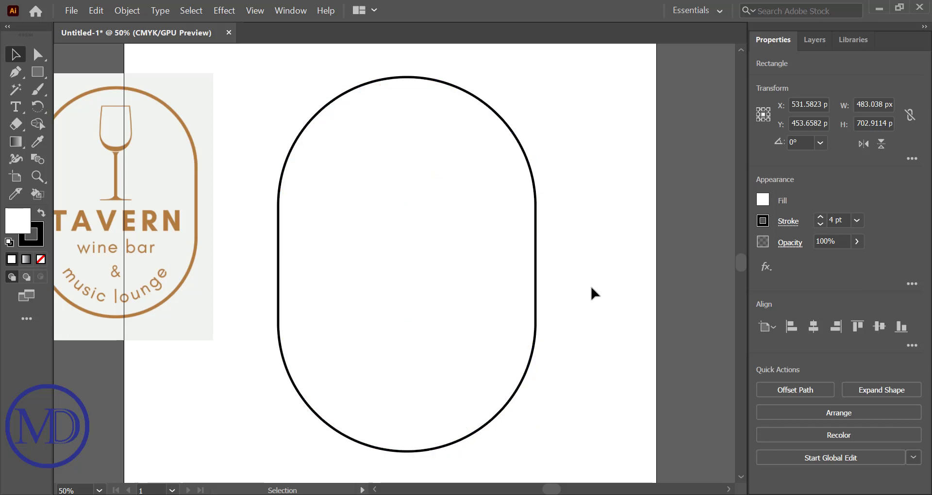
pyautogui.click(334, 188)
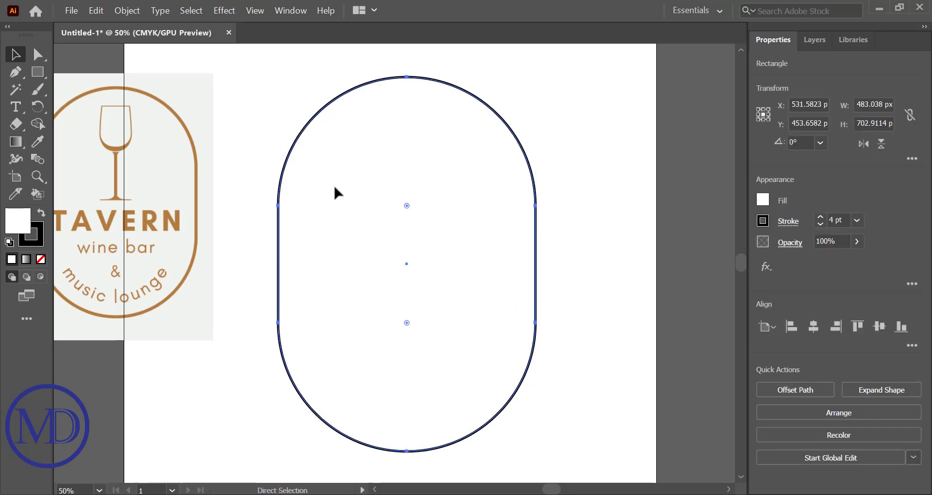
pyautogui.hotkey('ctrl', 'shift', 'a')
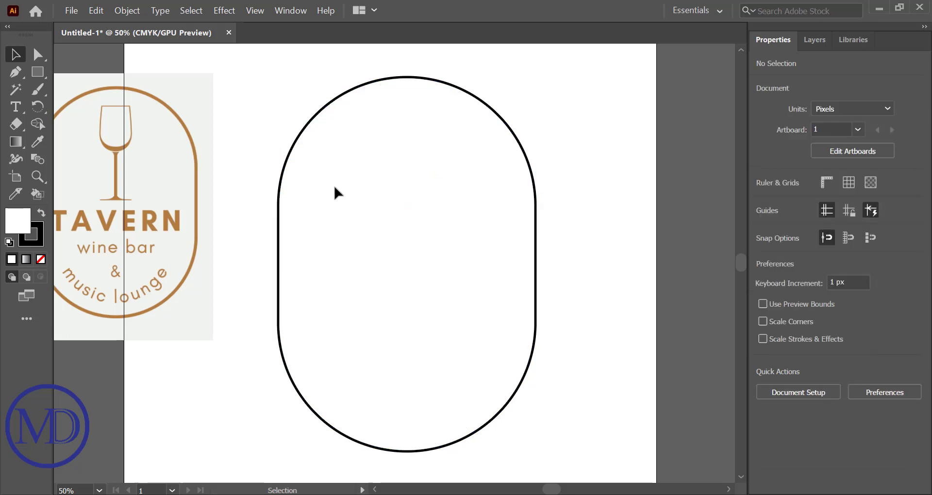
# - Reposition the TAVERN reference logo so it sits clear beside the pill frame
pyautogui.moveTo(209, 179); pyautogui.dragTo(250, 198)
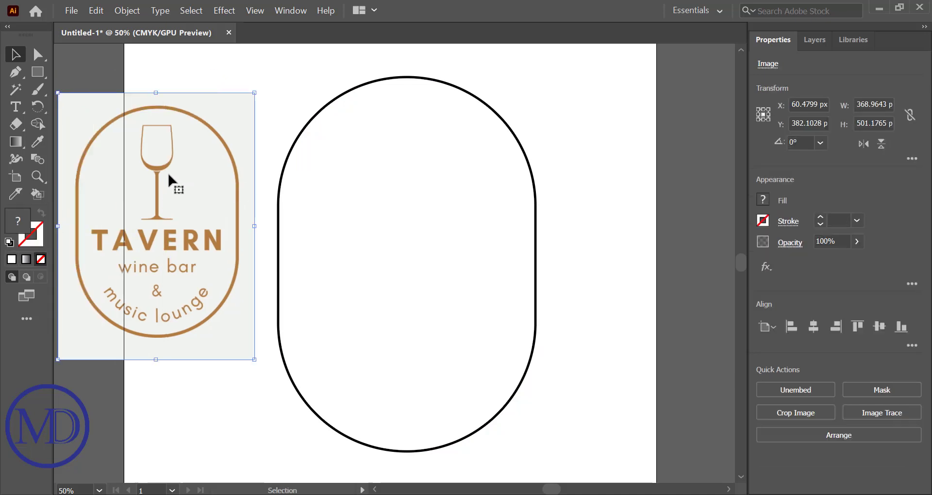
pyautogui.moveTo(185, 178); pyautogui.dragTo(172, 182)
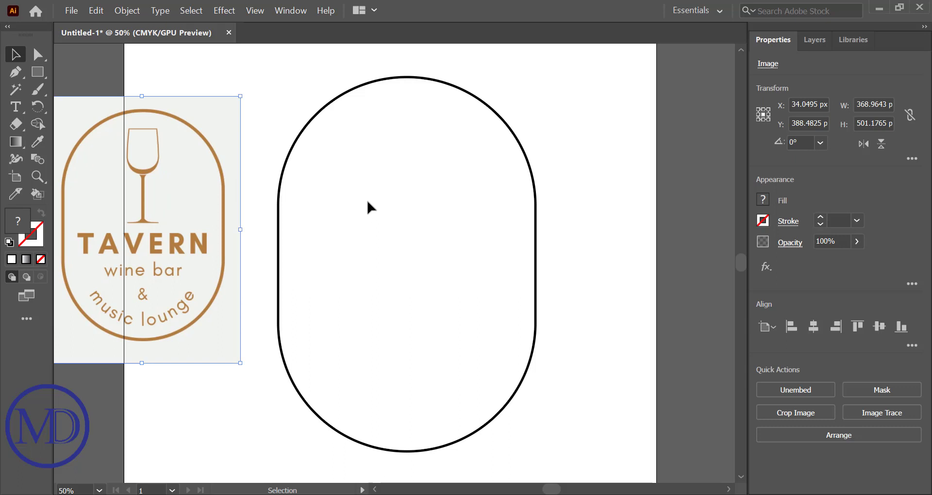
pyautogui.scroll(1, 368, 207)
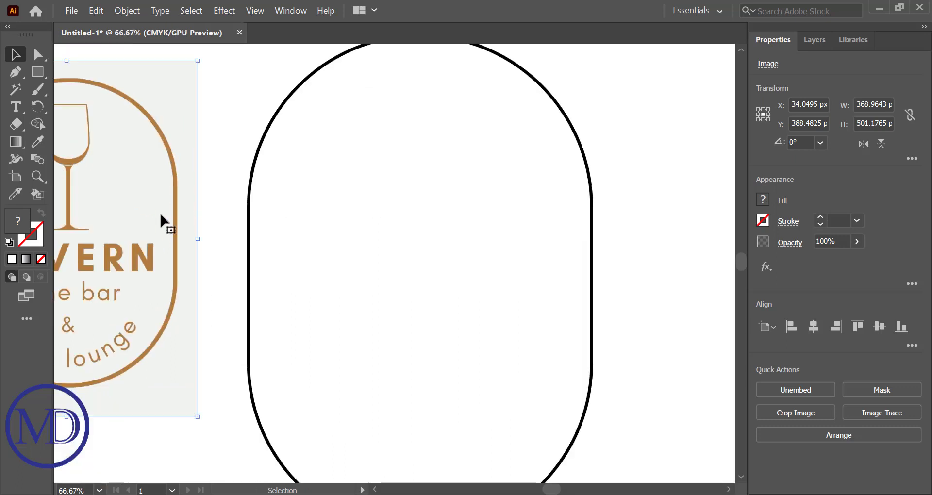
pyautogui.moveTo(160, 211); pyautogui.dragTo(183, 215)
pyautogui.scroll(1, 323, 207)
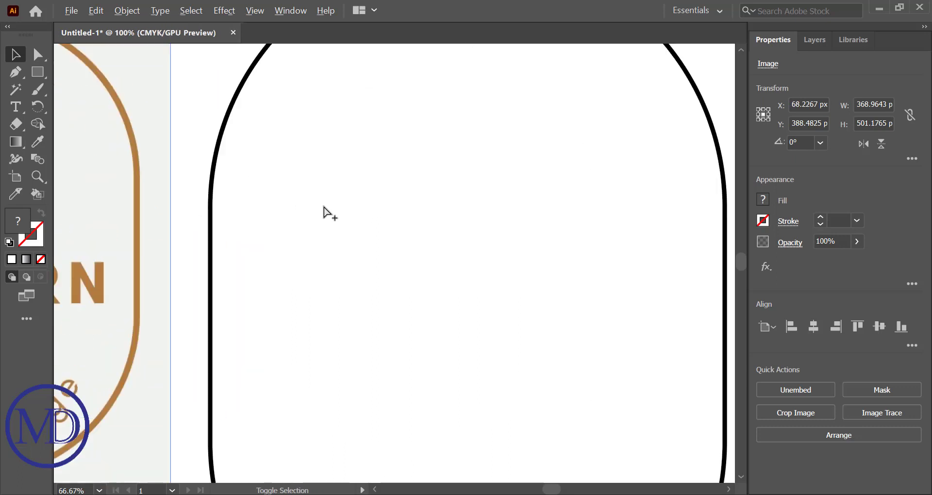
pyautogui.scroll(-2, 324, 207)
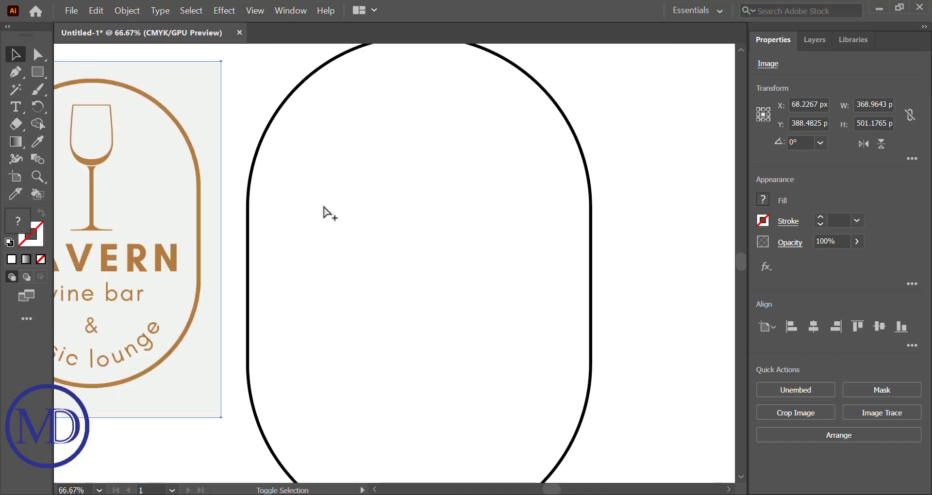
pyautogui.scroll(1, 195, 194)
pyautogui.hscroll(-2, 151, 178)
pyautogui.hscroll(-3, 151, 178)
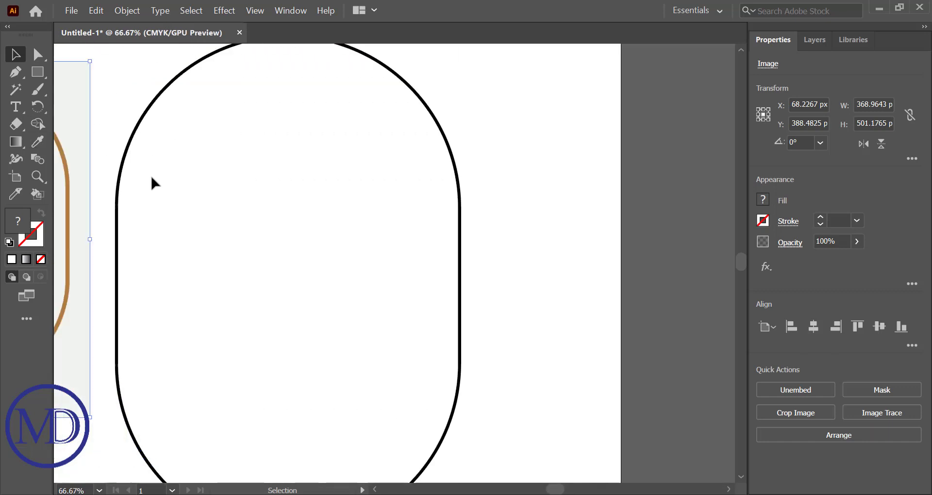
pyautogui.hscroll(-3, 151, 178)
pyautogui.hscroll(-1, 151, 178)
pyautogui.click(37, 71)
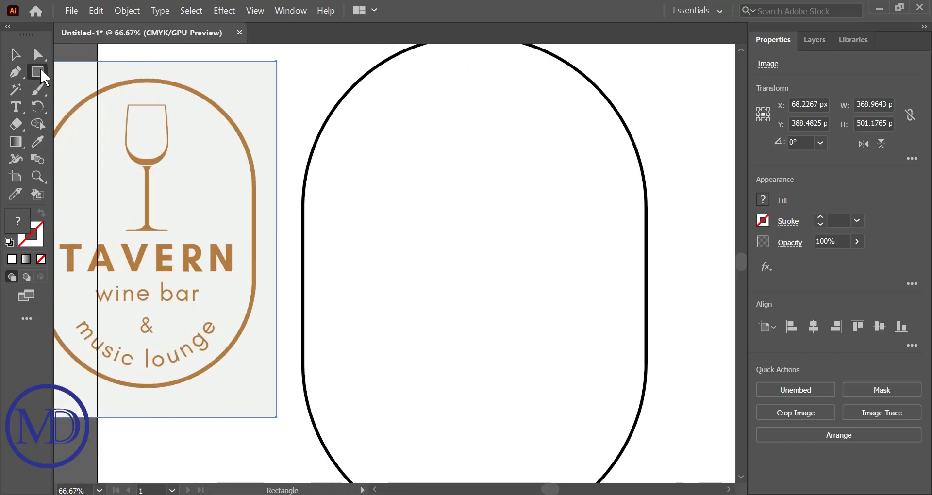
# - Draw a white, 1 pt black-outlined rectangle of about 167 × 195 px in the pill's upper part
pyautogui.moveTo(404, 132); pyautogui.dragTo(524, 270)
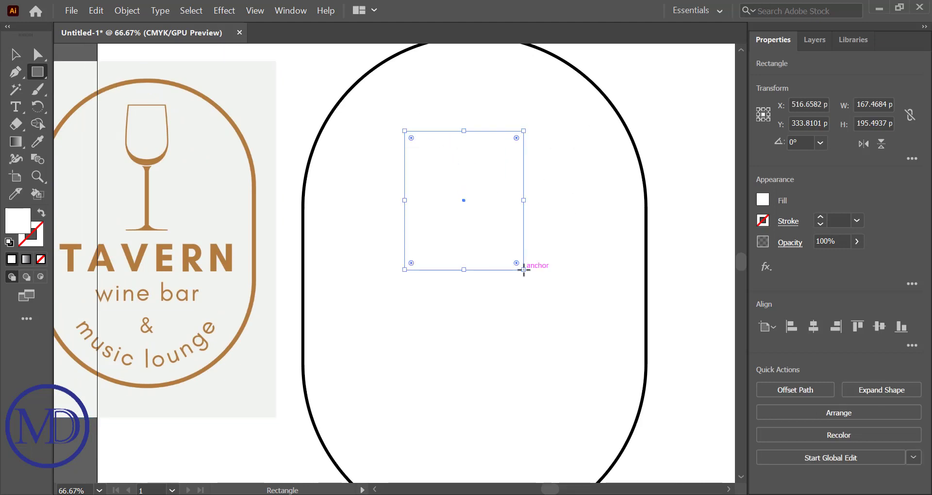
pyautogui.click(9, 242)
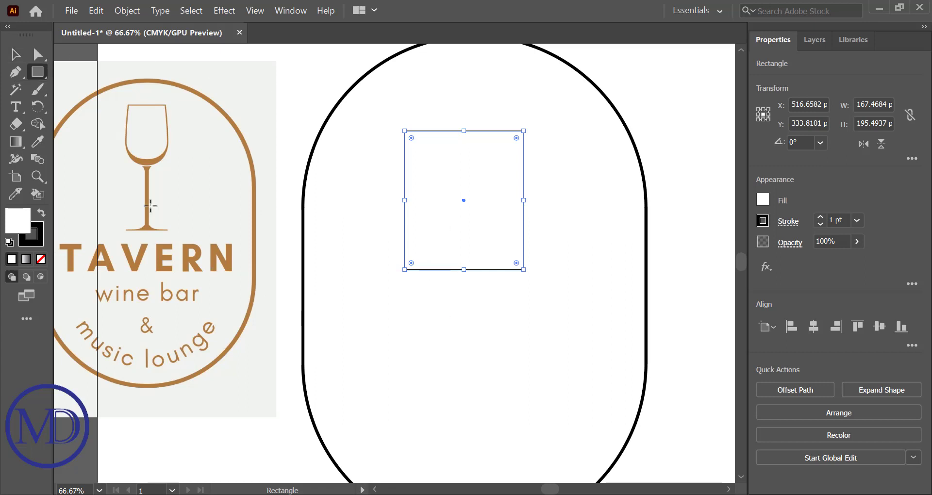
pyautogui.click(445, 318)
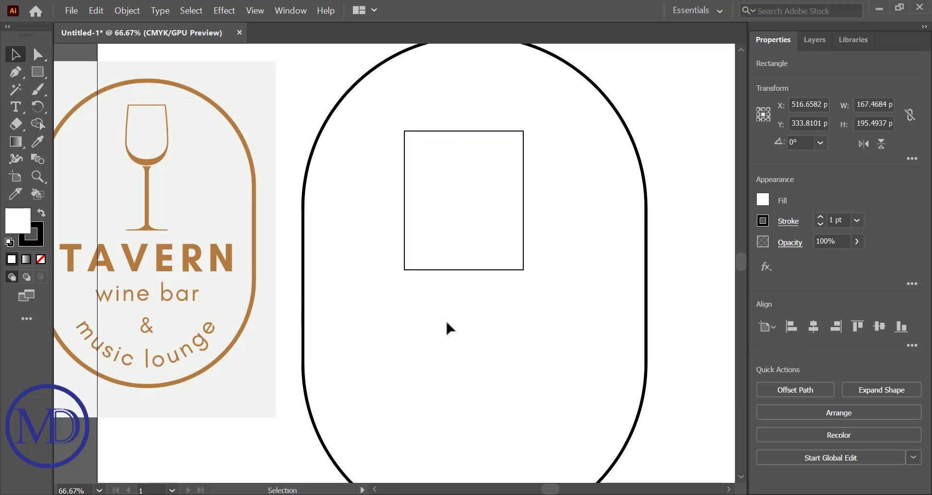
pyautogui.moveTo(462, 194); pyautogui.dragTo(473, 192)
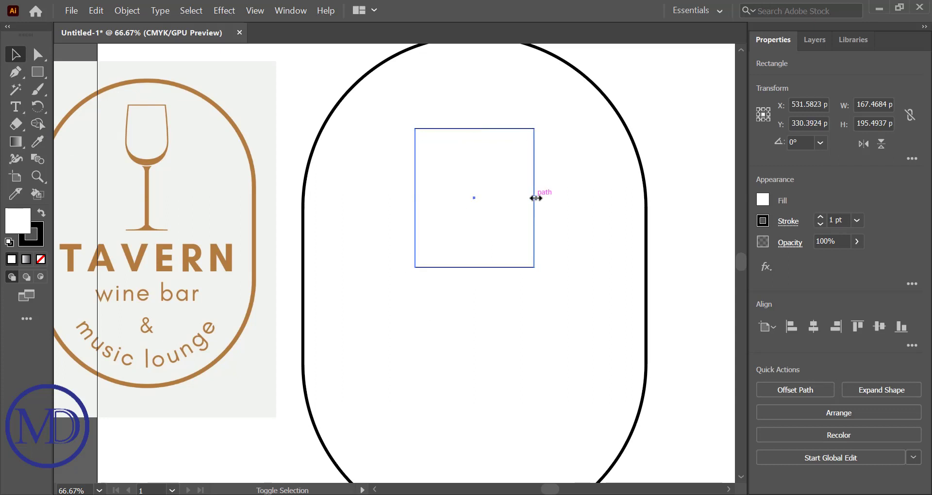
pyautogui.moveTo(535, 198); pyautogui.dragTo(526, 198)
pyautogui.click(506, 353)
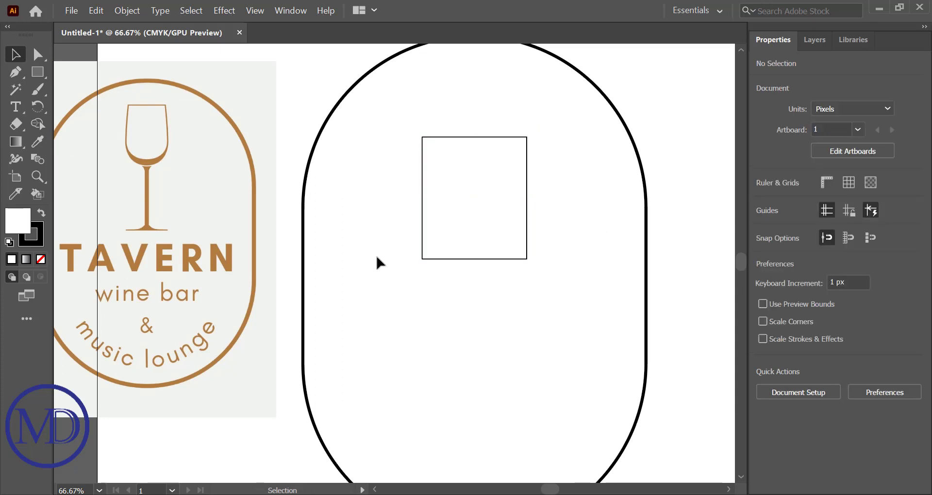
# - Round the rectangle's two bottom corners to about 66 px, forming a U-shaped bowl
pyautogui.click(36, 57)
pyautogui.moveTo(476, 251); pyautogui.dragTo(575, 277)
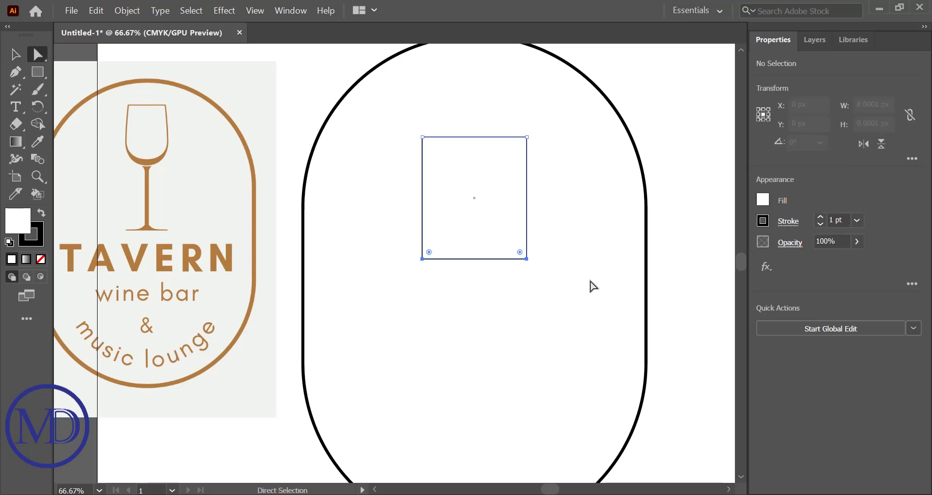
pyautogui.moveTo(520, 252)
pyautogui.mouseDown()
pyautogui.moveTo(495, 186)
pyautogui.moveTo(502, 195)
pyautogui.mouseUp()
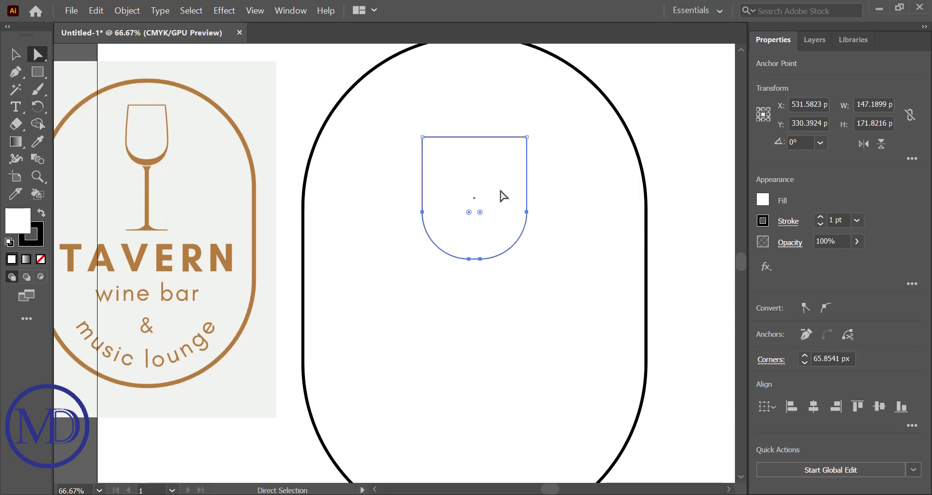
pyautogui.click(604, 248)
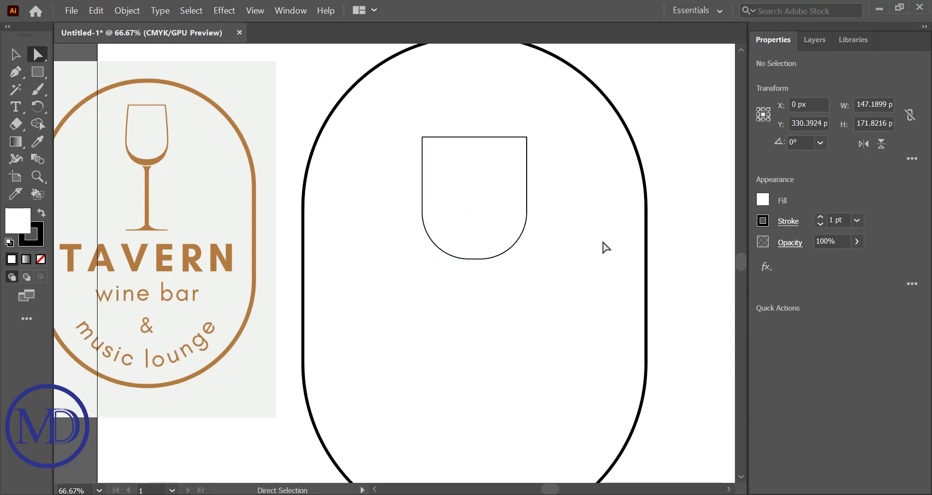
pyautogui.click(472, 199)
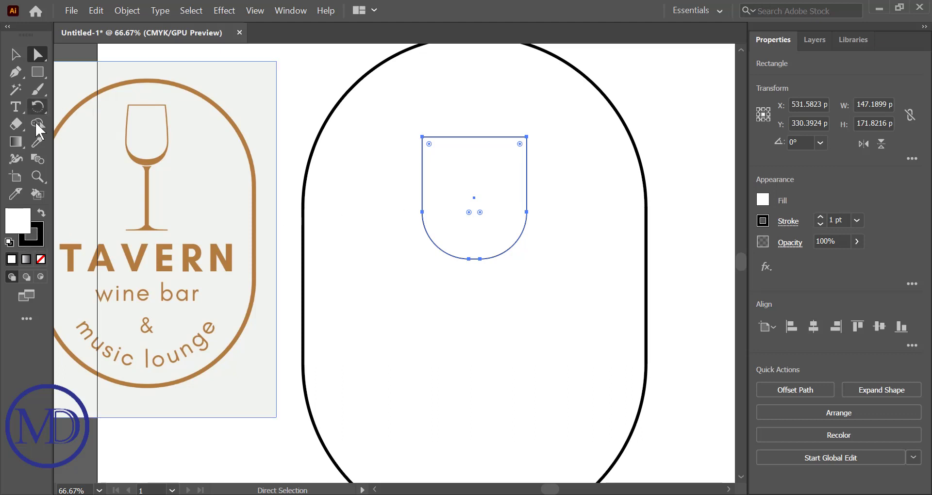
# - Eyedrop the reference wine glass's brown into the bowl, replacing its black outline
pyautogui.click(153, 161)
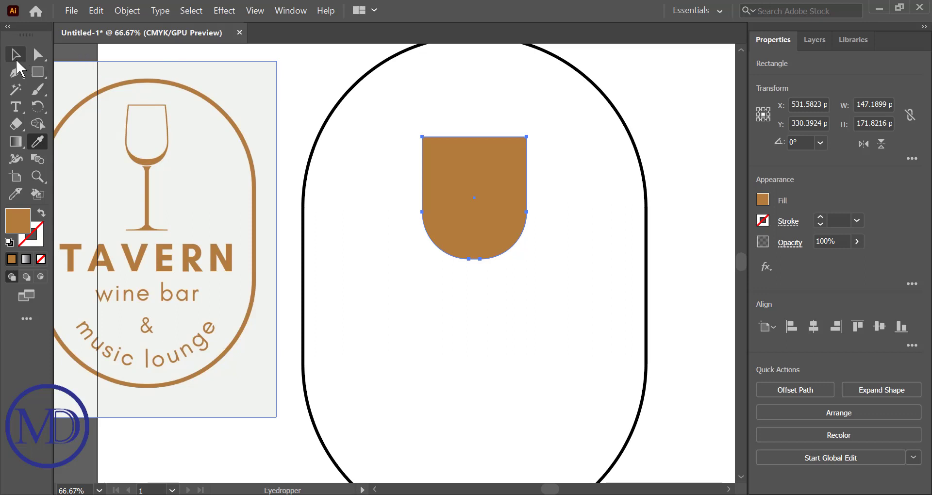
pyautogui.click(17, 59)
pyautogui.click(340, 249)
pyautogui.click(461, 212)
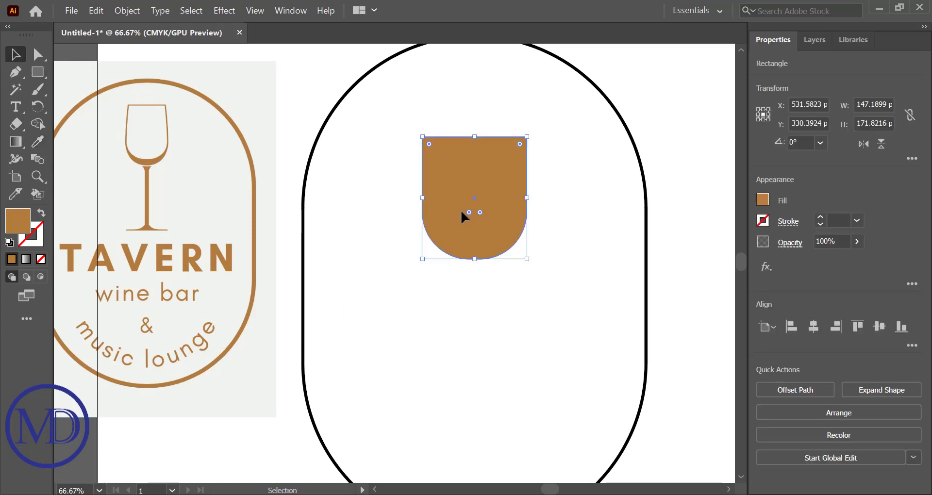
pyautogui.click(389, 273)
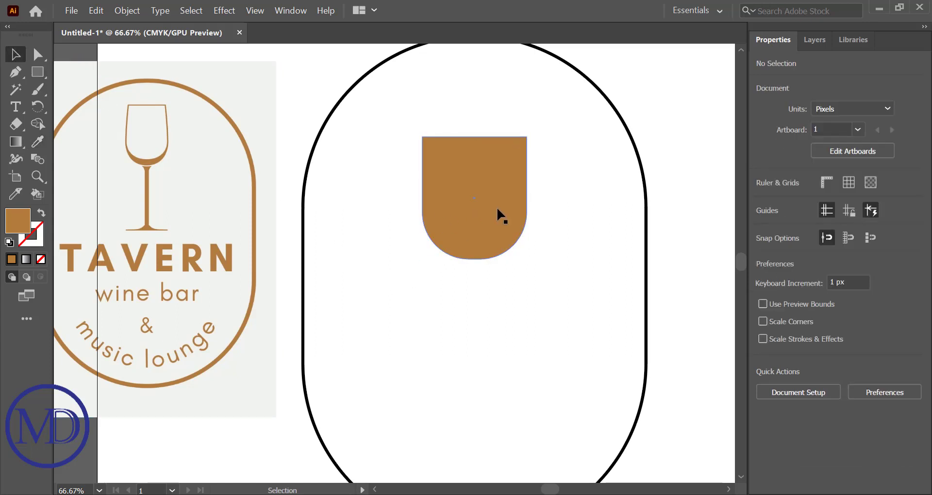
pyautogui.click(497, 209)
pyautogui.click(485, 343)
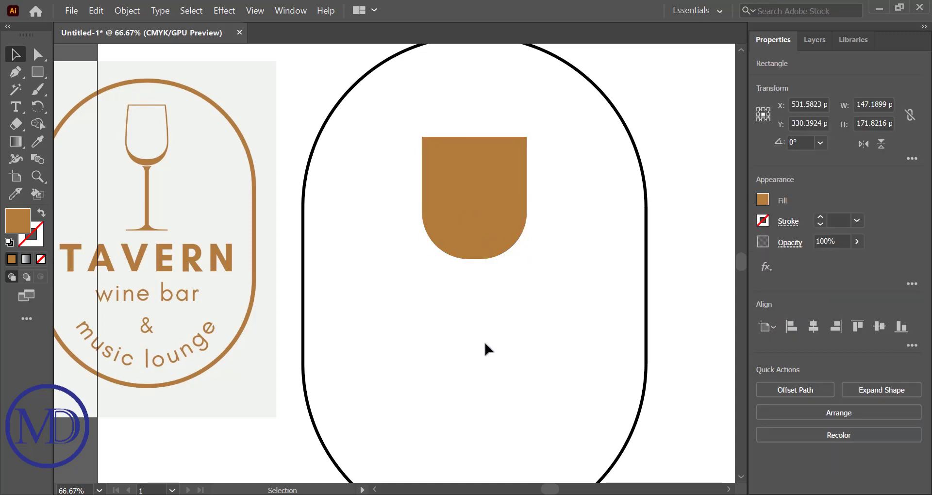
pyautogui.click(470, 222)
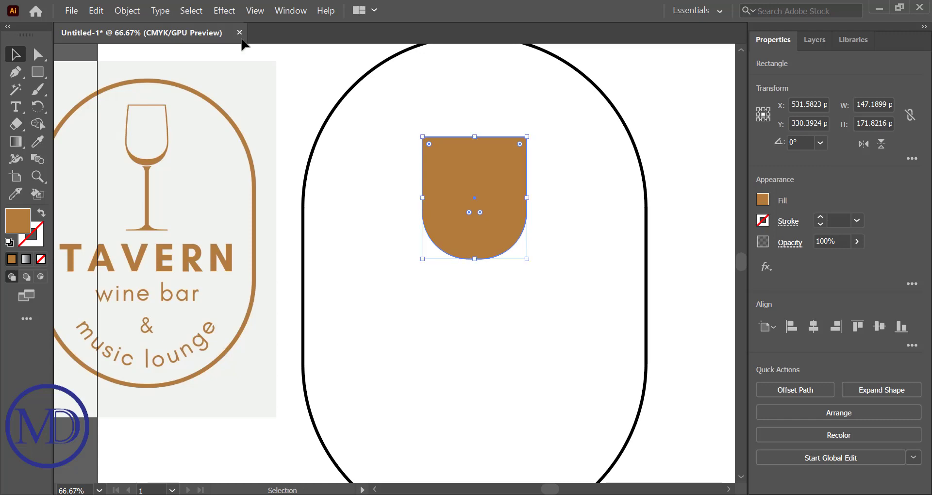
# - Copy the brown bowl and paste a copy directly in front of it
pyautogui.click(127, 11)
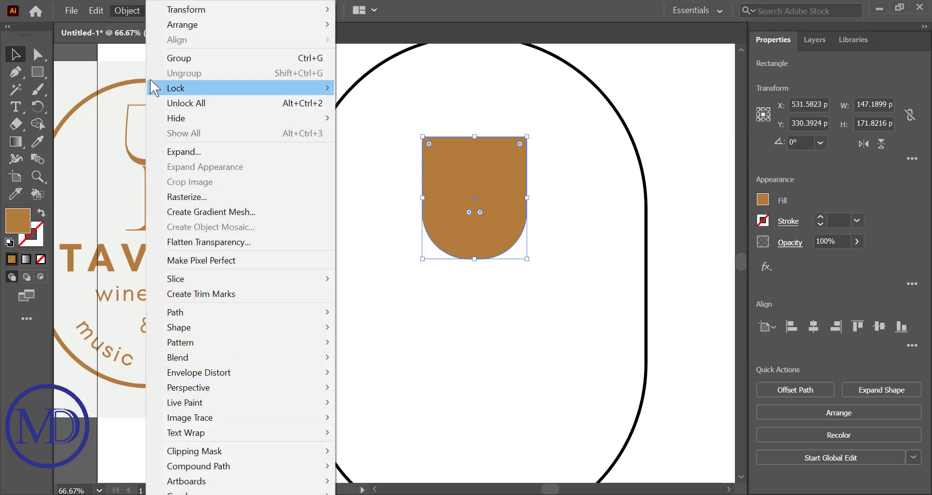
pyautogui.click(118, 75)
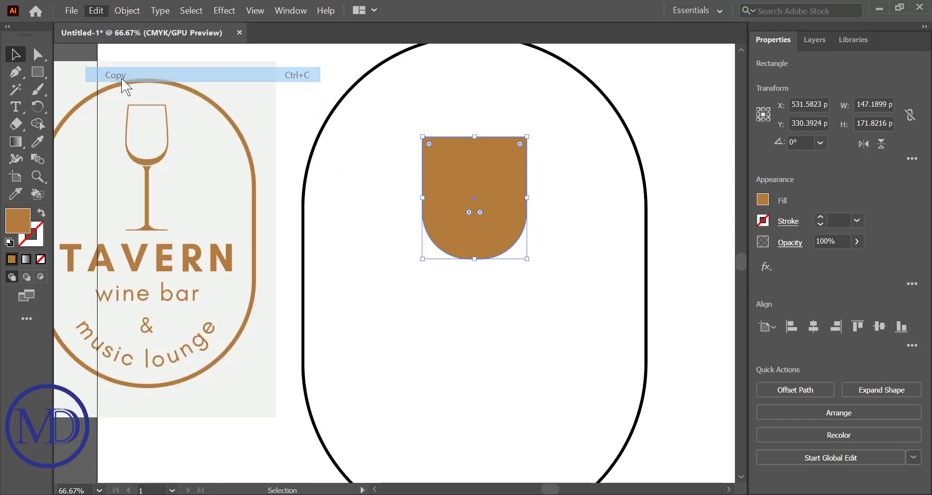
pyautogui.click(96, 11)
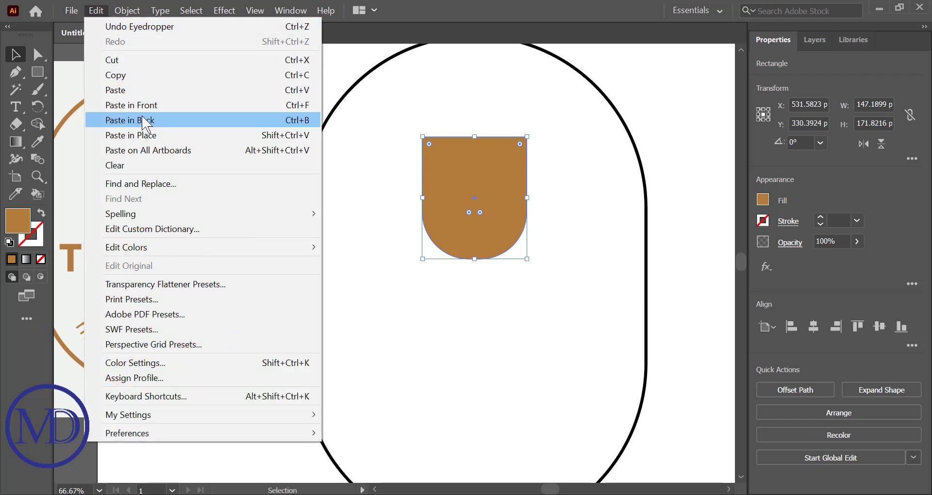
pyautogui.click(149, 111)
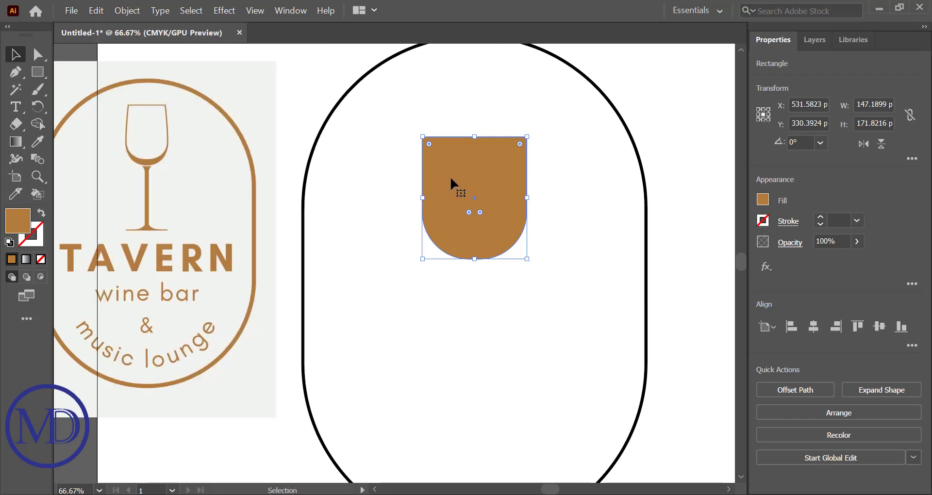
pyautogui.moveTo(458, 183)
pyautogui.mouseDown()
pyautogui.moveTo(538, 195)
pyautogui.moveTo(543, 316)
pyautogui.mouseUp()
pyautogui.hotkey('ctrl', 'z')
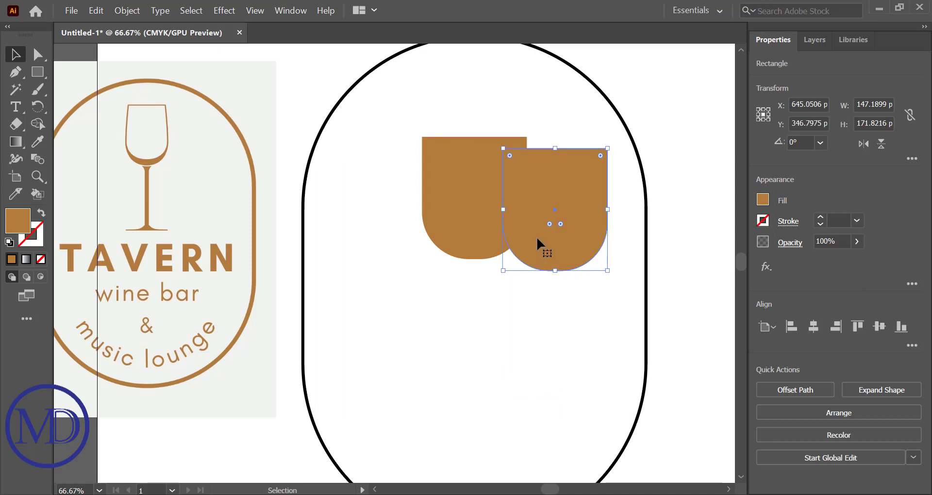
pyautogui.hotkey('ctrl', 'z')
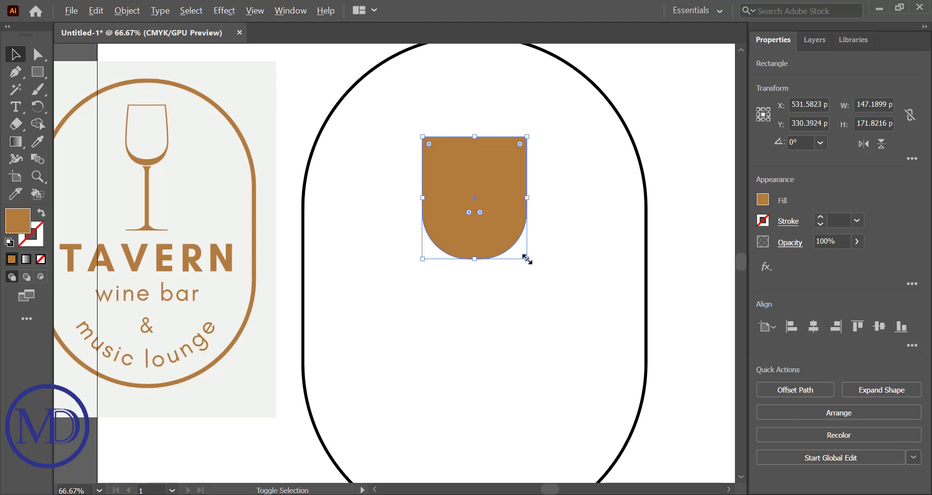
# - Shrink the front copy to about 131.7 × 135.1 px inside the original bowl
pyautogui.moveTo(526, 259)
pyautogui.mouseDown()
pyautogui.moveTo(517, 248)
pyautogui.moveTo(518, 259)
pyautogui.mouseUp()
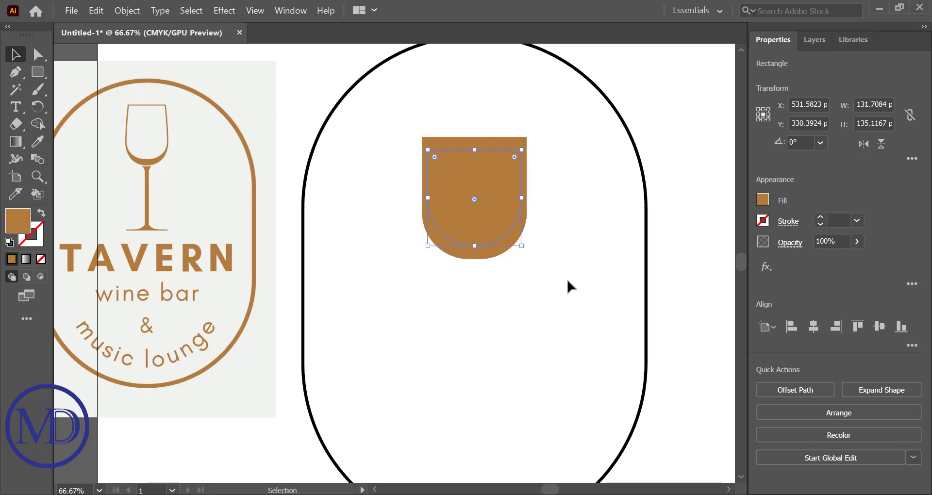
pyautogui.click(565, 276)
pyautogui.click(478, 214)
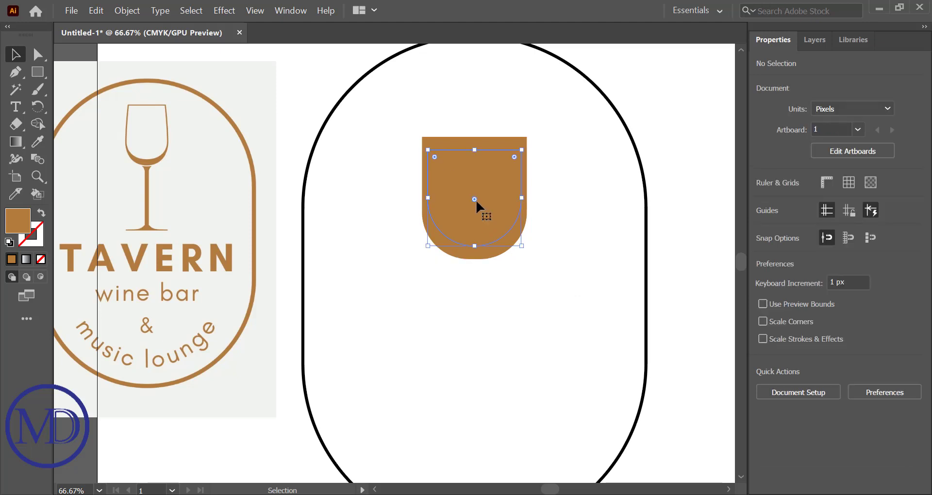
pyautogui.click(552, 300)
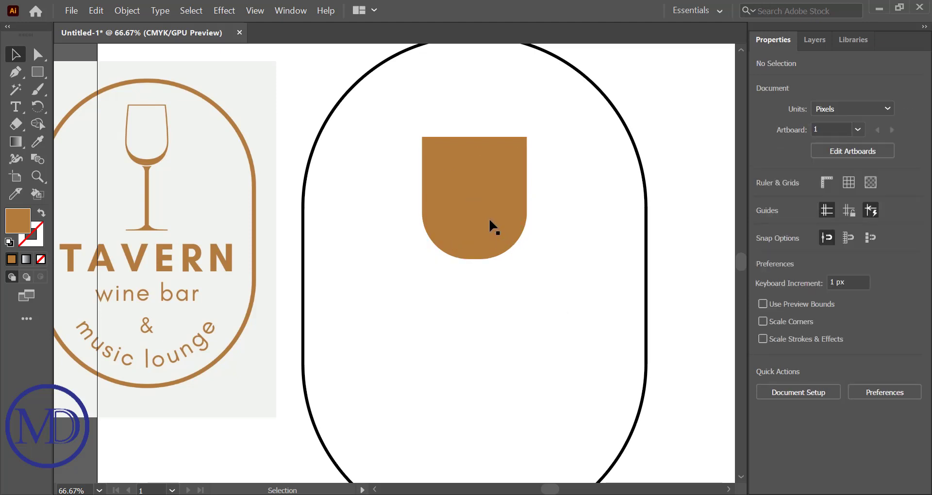
pyautogui.click(438, 172)
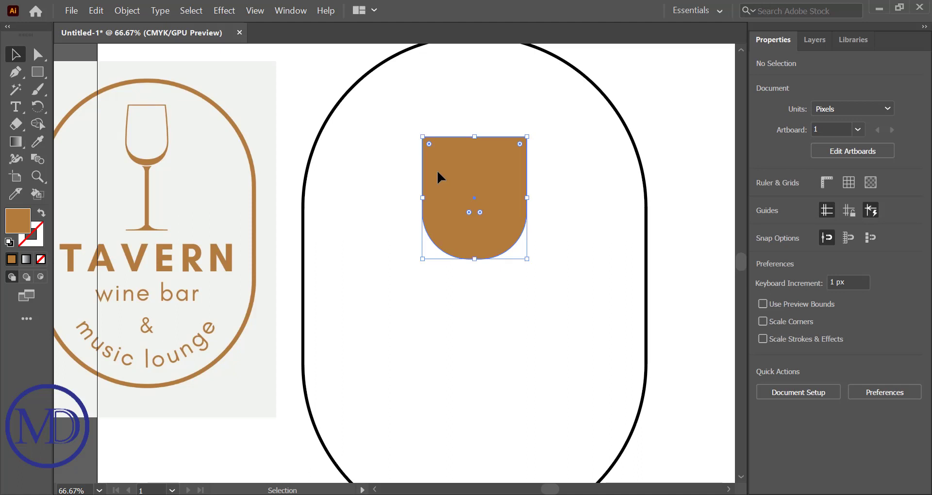
pyautogui.click(388, 164)
# - Scale the bowl's two top anchors to about 82% width so its sides taper
pyautogui.click(38, 55)
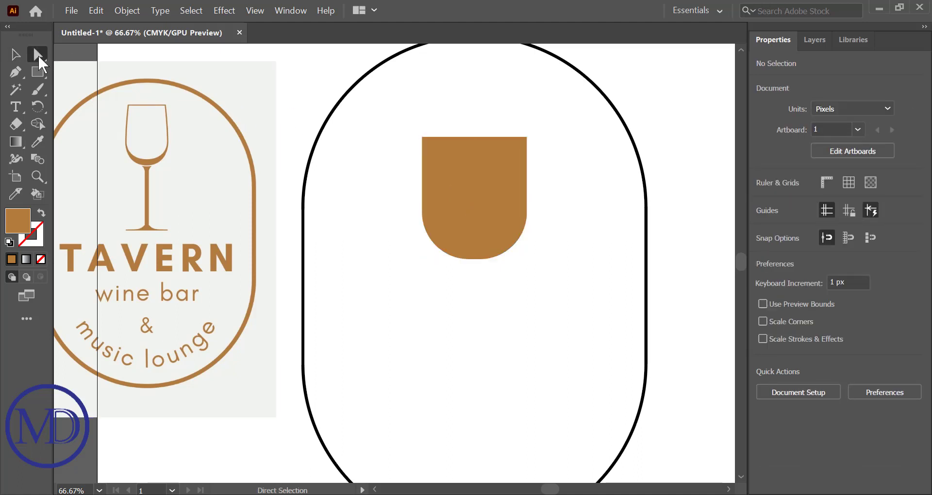
pyautogui.moveTo(387, 97); pyautogui.dragTo(552, 159)
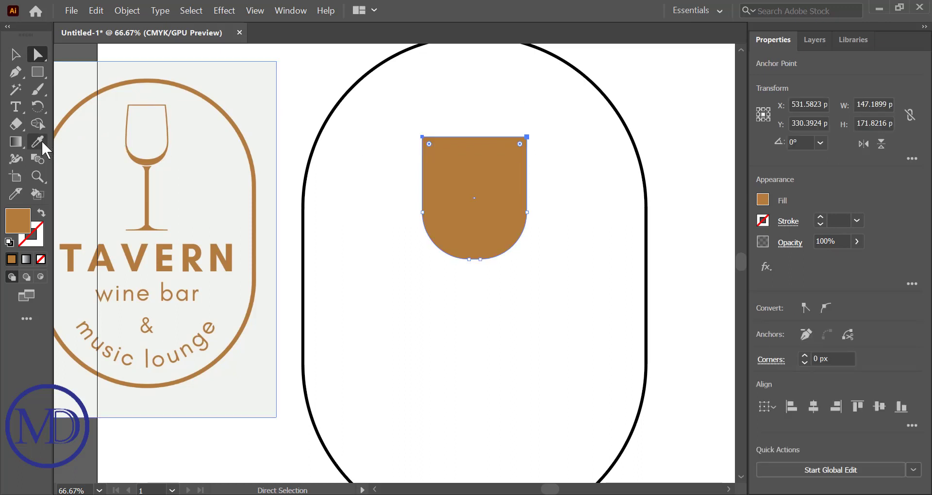
pyautogui.press('s')
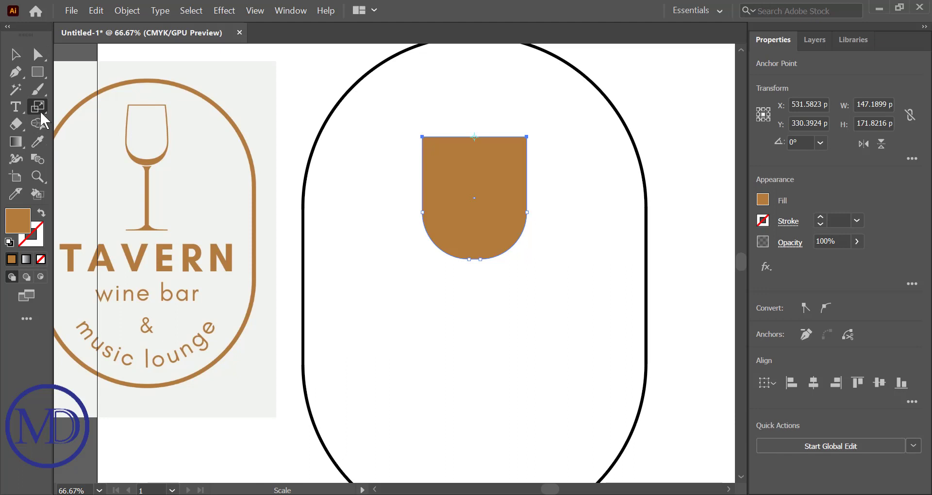
pyautogui.moveTo(39, 109); pyautogui.dragTo(92, 122)
pyautogui.moveTo(526, 135); pyautogui.dragTo(518, 140)
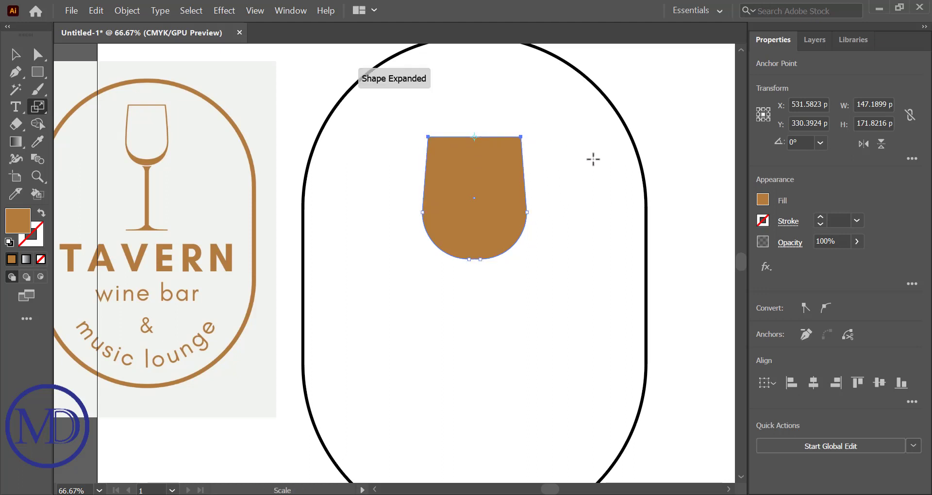
# - Scale a copy of the cup smaller and subtract it from the bowl with Pathfinder Minus Front
pyautogui.press('v')
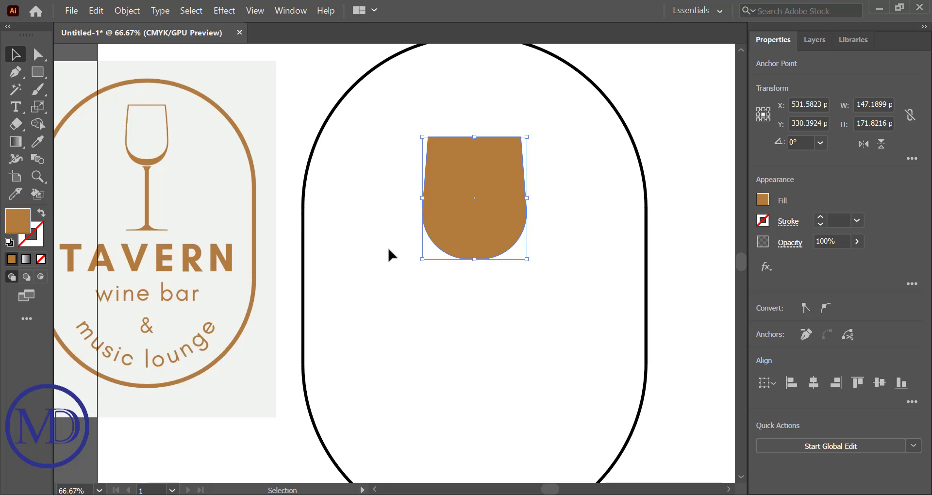
pyautogui.click(386, 243)
pyautogui.press('a')
pyautogui.click(487, 203)
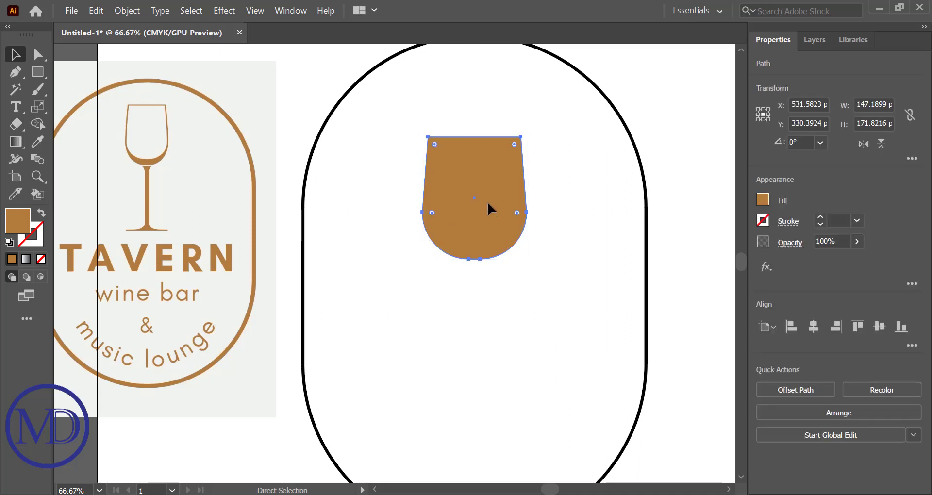
pyautogui.press('v')
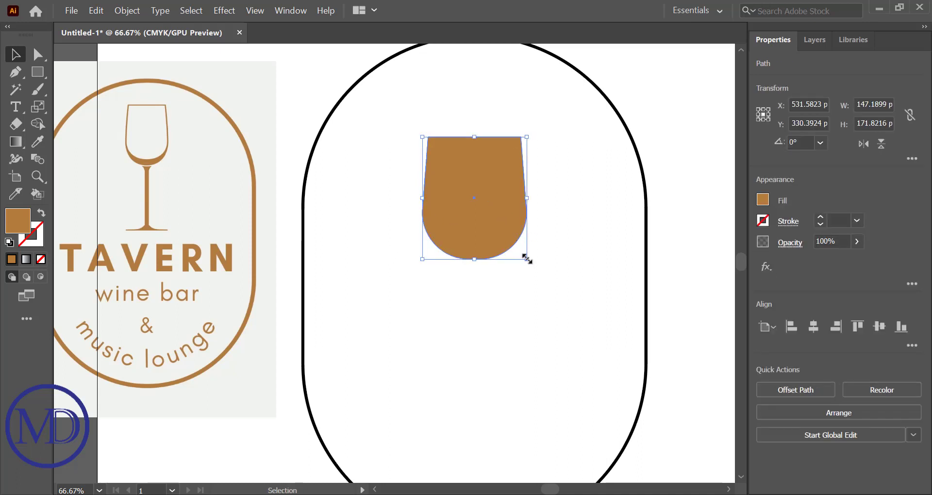
pyautogui.press('shift')
pyautogui.moveTo(527, 260); pyautogui.dragTo(523, 251)
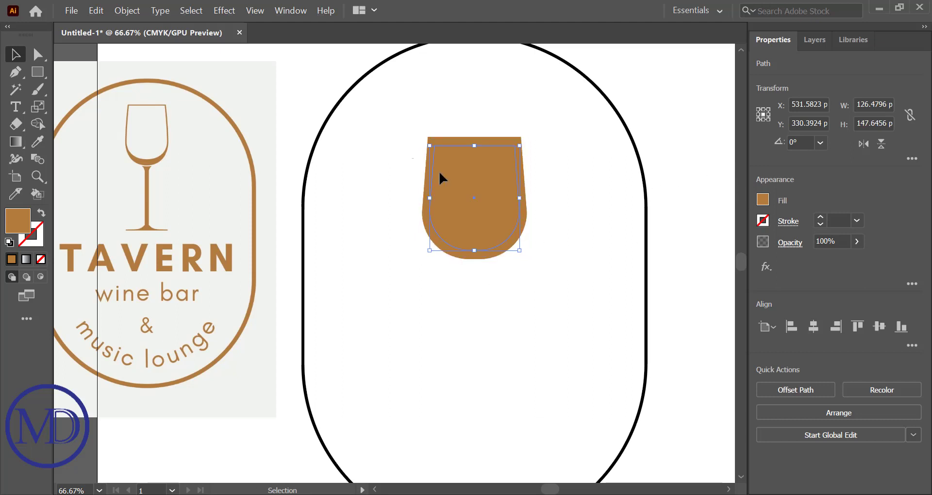
pyautogui.moveTo(410, 202); pyautogui.dragTo(547, 251)
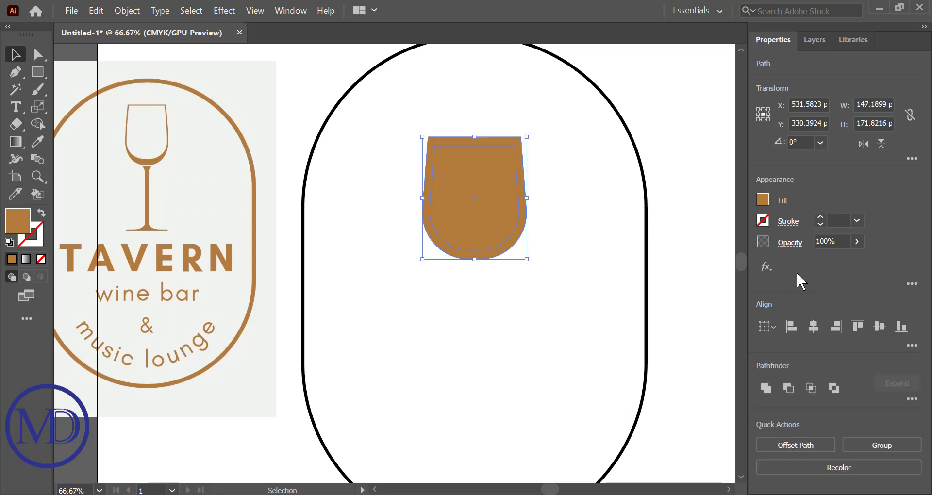
pyautogui.click(786, 388)
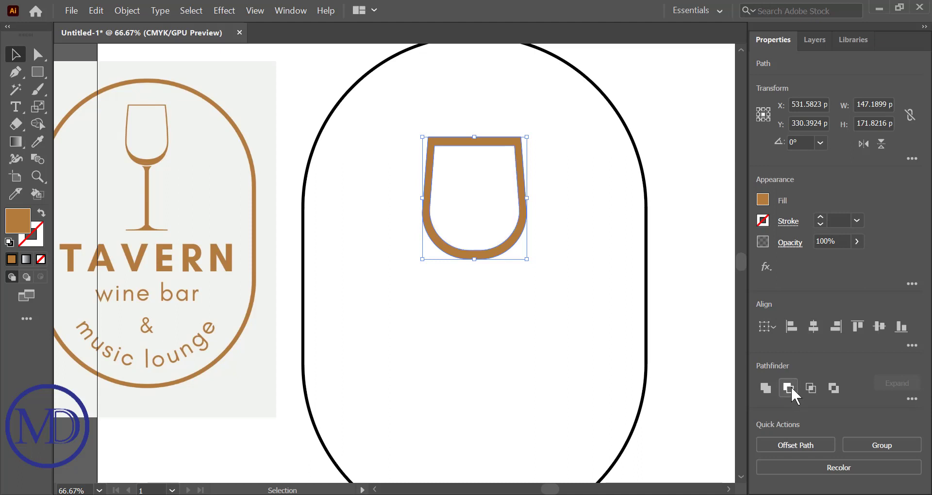
pyautogui.click(571, 359)
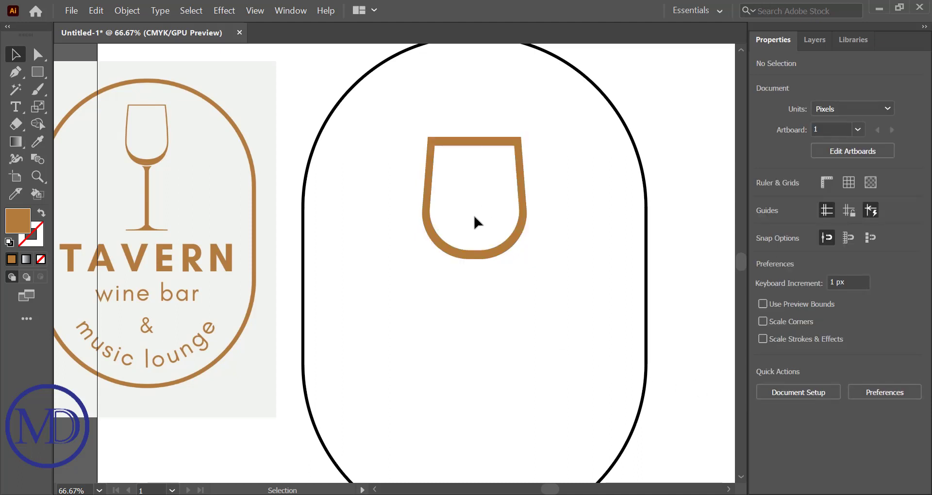
# - Undo the cut, raise the inner cup's top edge, and subtract again for a thick rim
pyautogui.hotkey('ctrl', 'z')
pyautogui.click(595, 211)
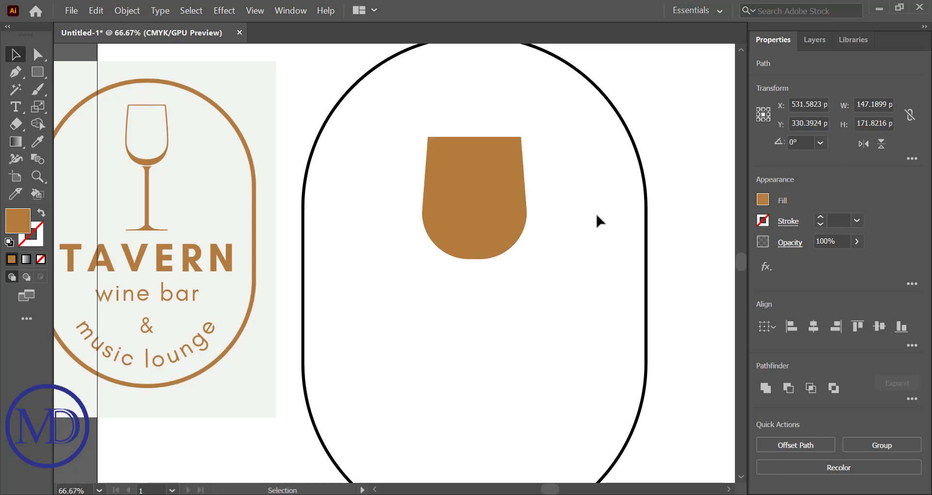
pyautogui.click(490, 164)
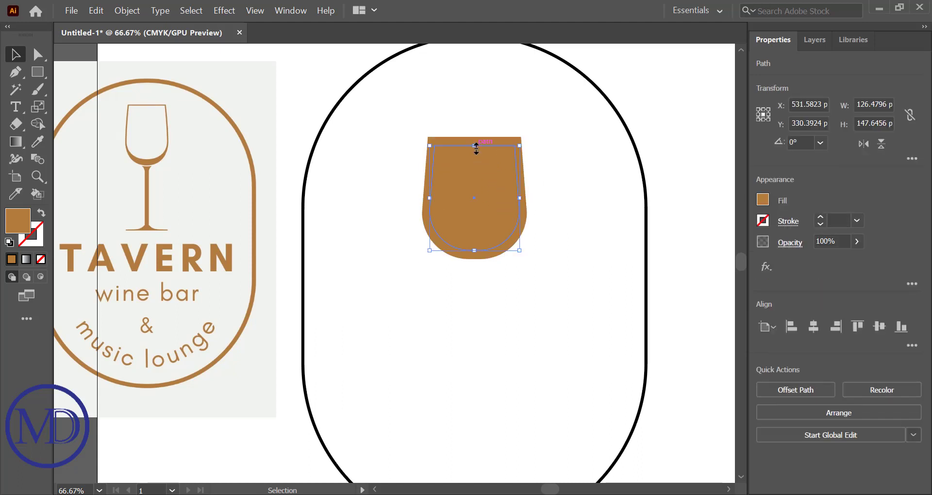
pyautogui.moveTo(476, 148); pyautogui.dragTo(474, 140)
pyautogui.click(563, 206)
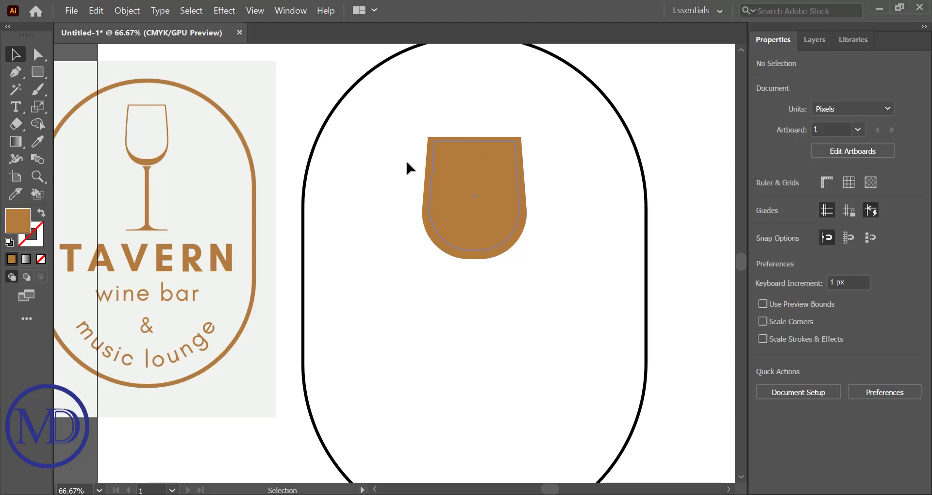
pyautogui.moveTo(407, 163); pyautogui.dragTo(551, 247)
pyautogui.click(790, 388)
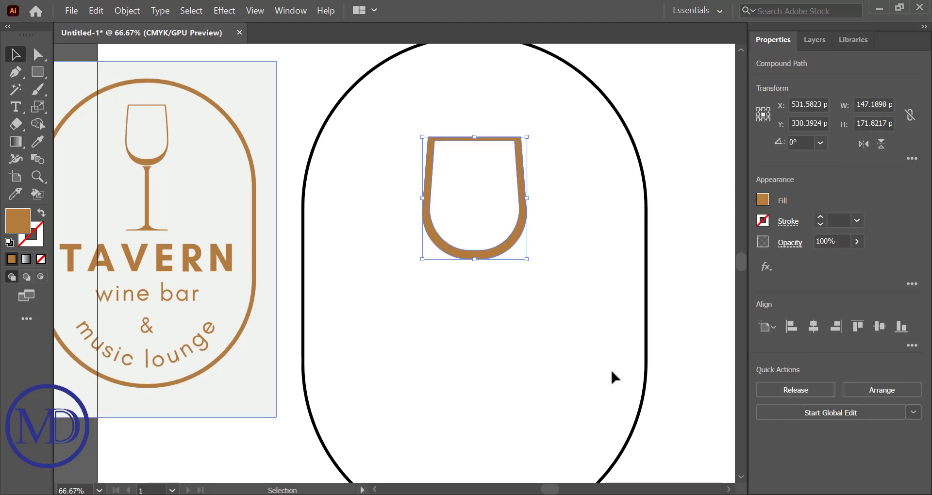
pyautogui.click(611, 372)
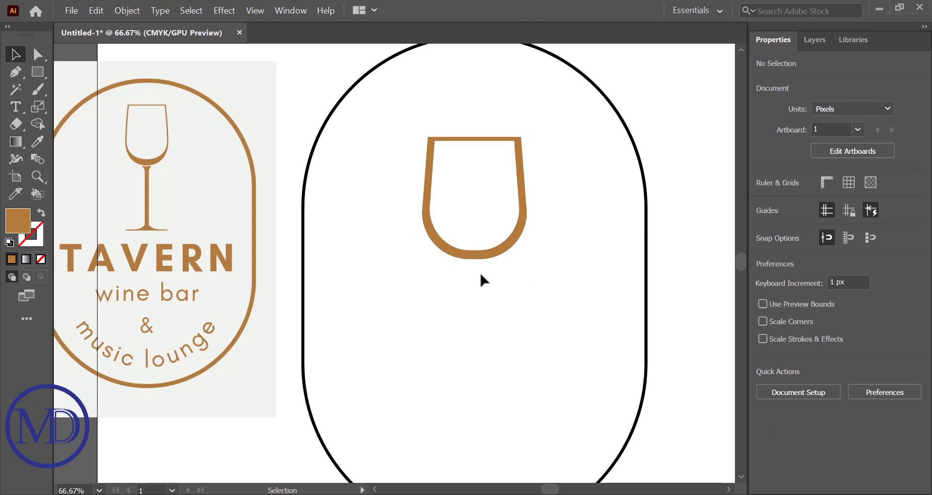
pyautogui.scroll(-2, 478, 269)
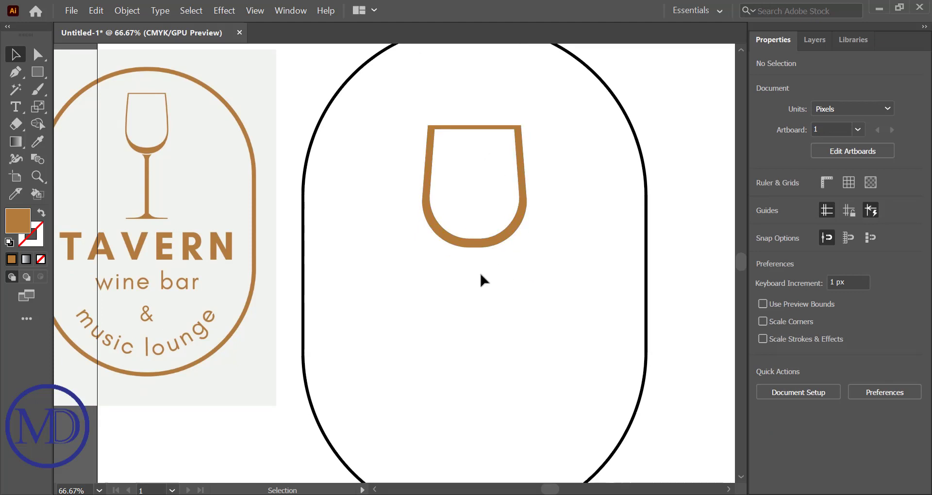
# - Draw a tall thin brown rectangle, about 13 × 174 px, below the cup as the stem
pyautogui.click(44, 77)
pyautogui.moveTo(469, 227)
pyautogui.mouseDown()
pyautogui.moveTo(481, 398)
pyautogui.moveTo(479, 350)
pyautogui.mouseUp()
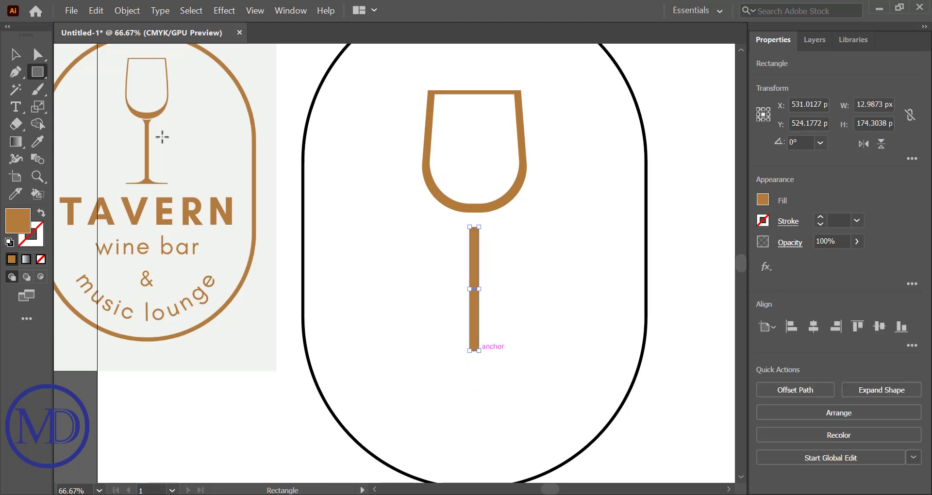
pyautogui.click(15, 55)
pyautogui.scroll(3, 437, 234)
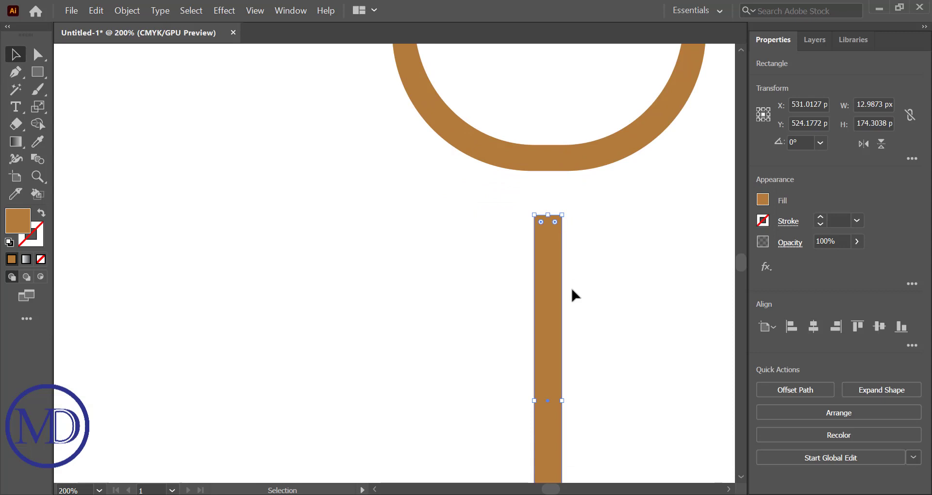
pyautogui.hscroll(-5, 572, 294)
pyautogui.scroll(-2, 572, 294)
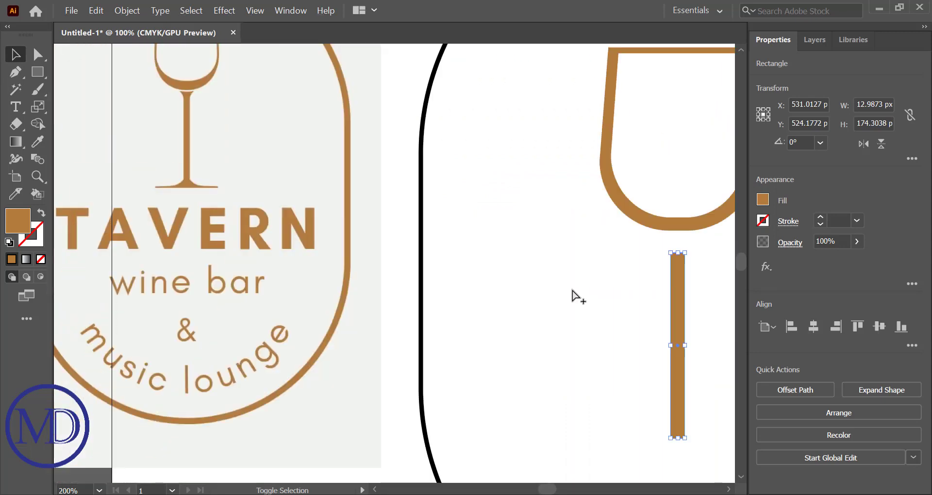
pyautogui.hscroll(3, 571, 290)
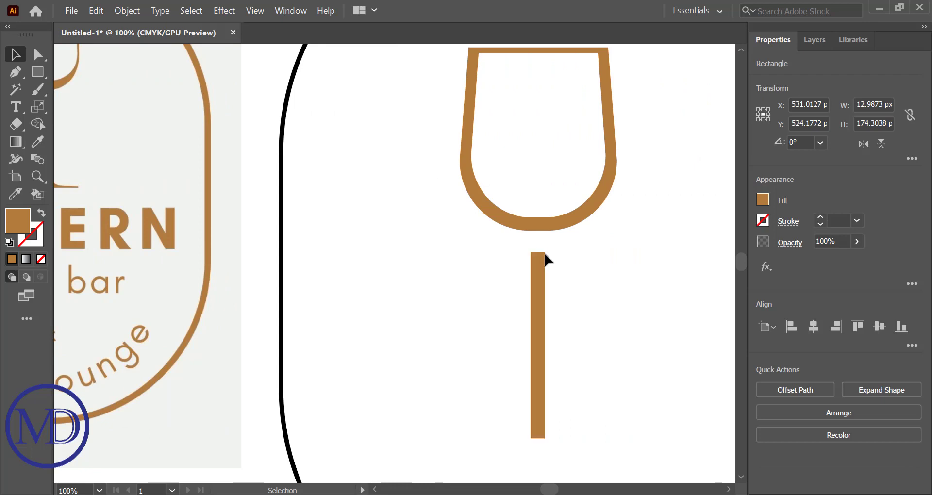
# - Centre the stem horizontally under the cup with Horizontal Align Center
pyautogui.moveTo(543, 257); pyautogui.dragTo(607, 356)
pyautogui.click(813, 326)
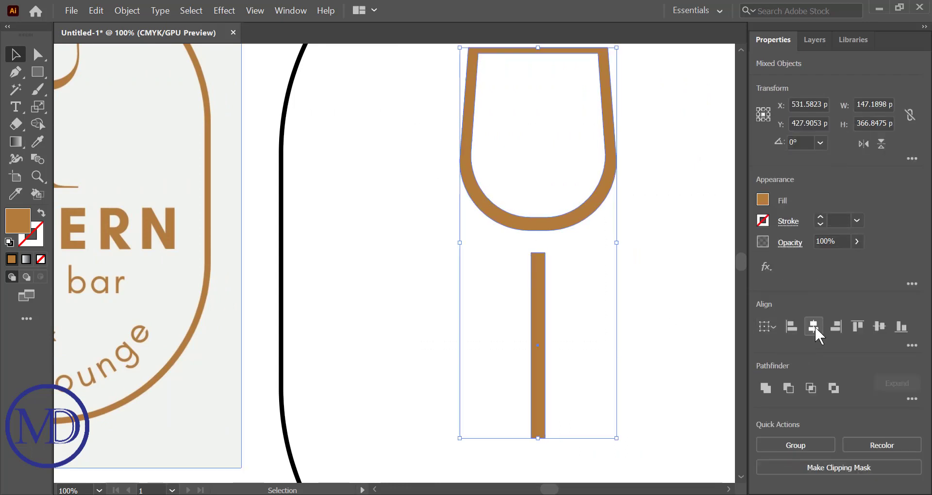
pyautogui.click(547, 281)
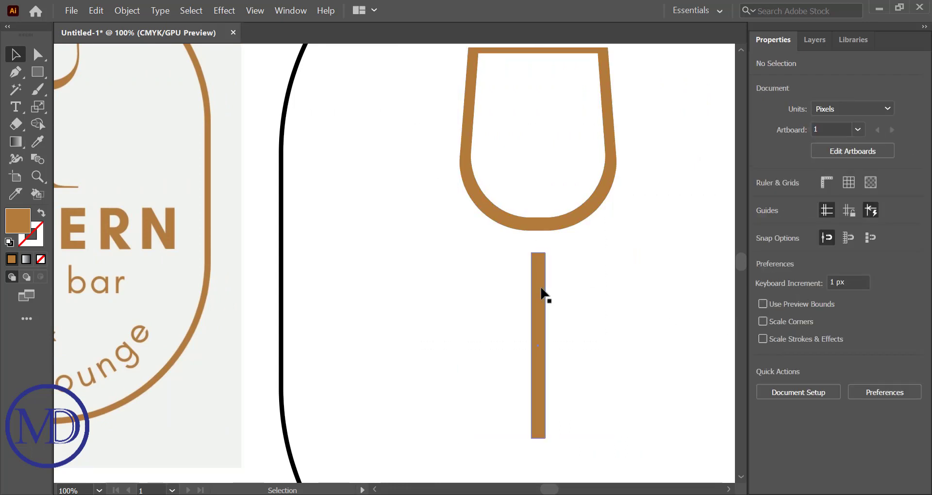
pyautogui.hscroll(-3, 399, 273)
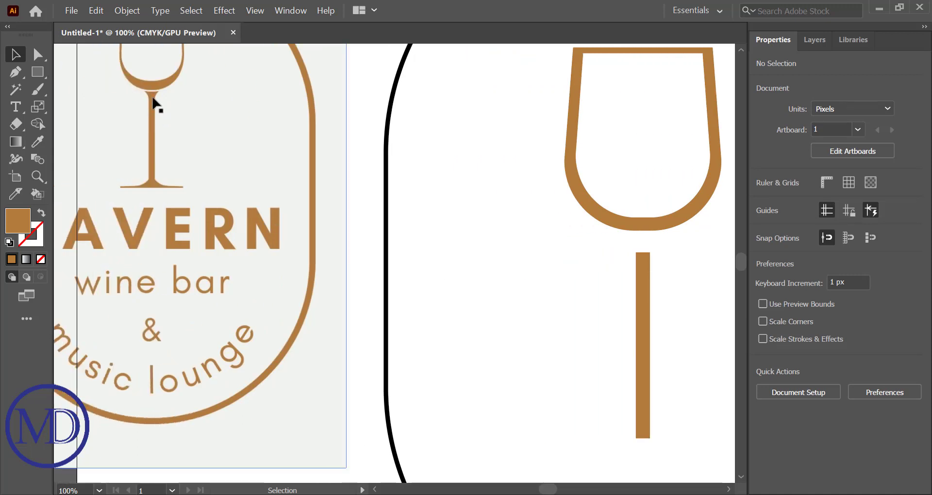
# - Create a 3-point star triangle and move it beside the wine glass stem
pyautogui.click(37, 72)
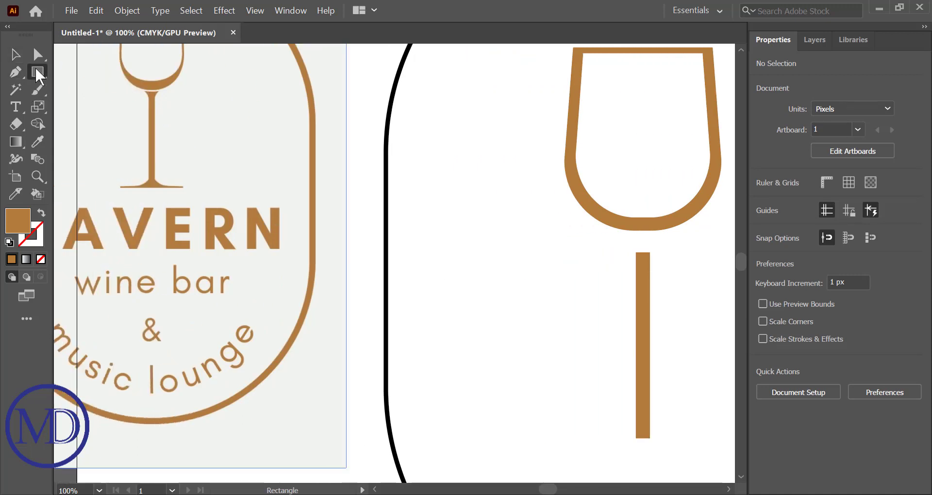
pyautogui.click(94, 125)
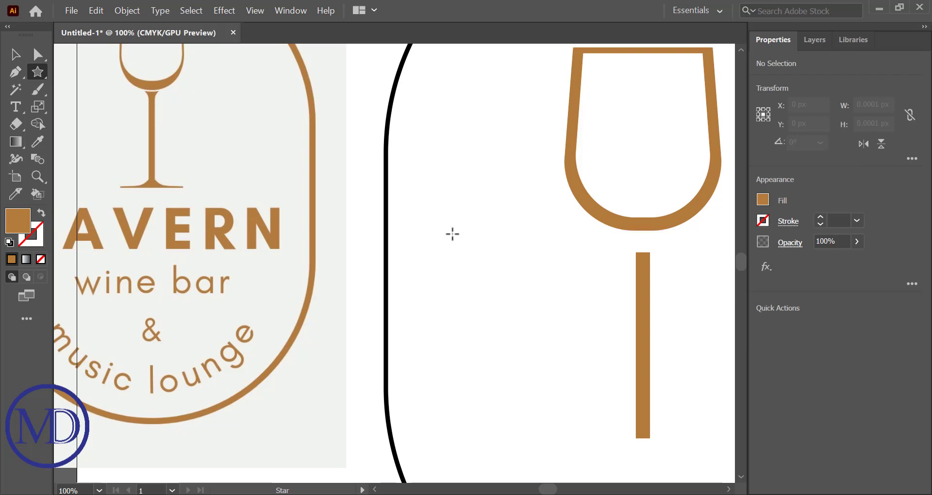
pyautogui.click(452, 234)
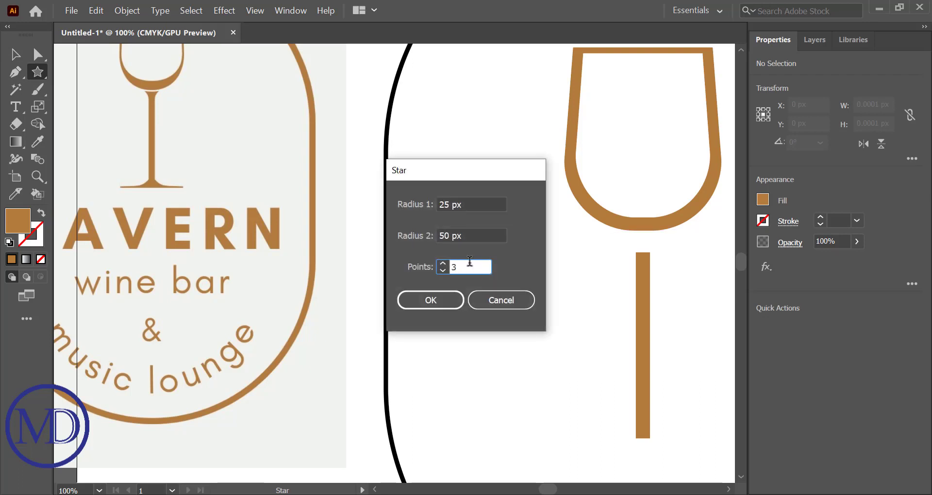
pyautogui.click(430, 301)
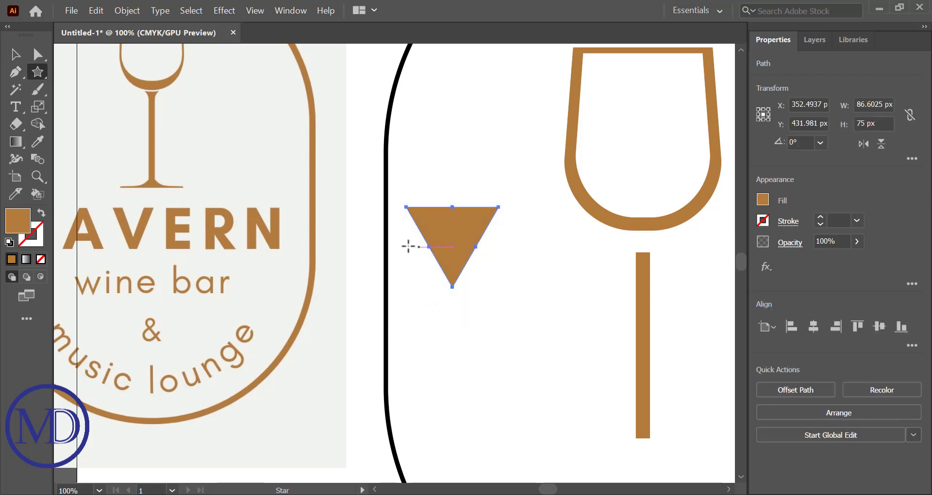
pyautogui.click(16, 54)
pyautogui.moveTo(451, 235); pyautogui.dragTo(463, 259)
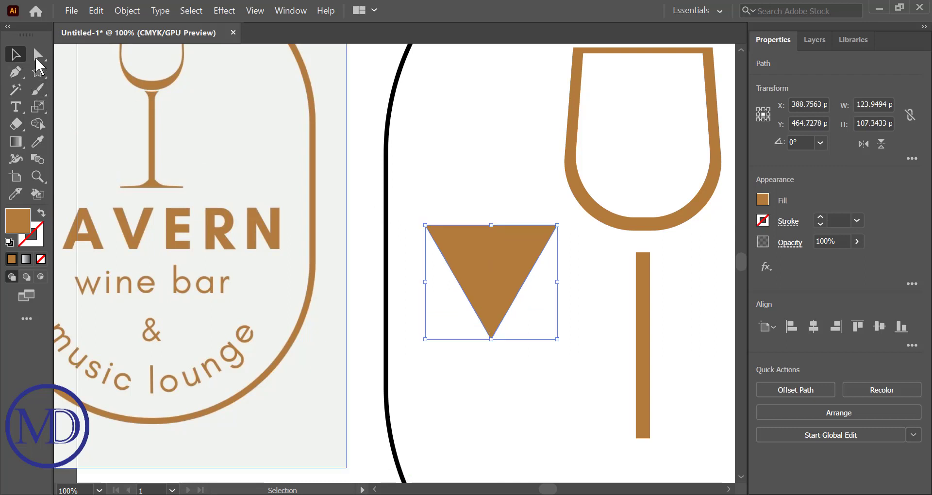
# - Try pulling the triangle's top-edge anchor down into a notch, then undo it
pyautogui.click(38, 55)
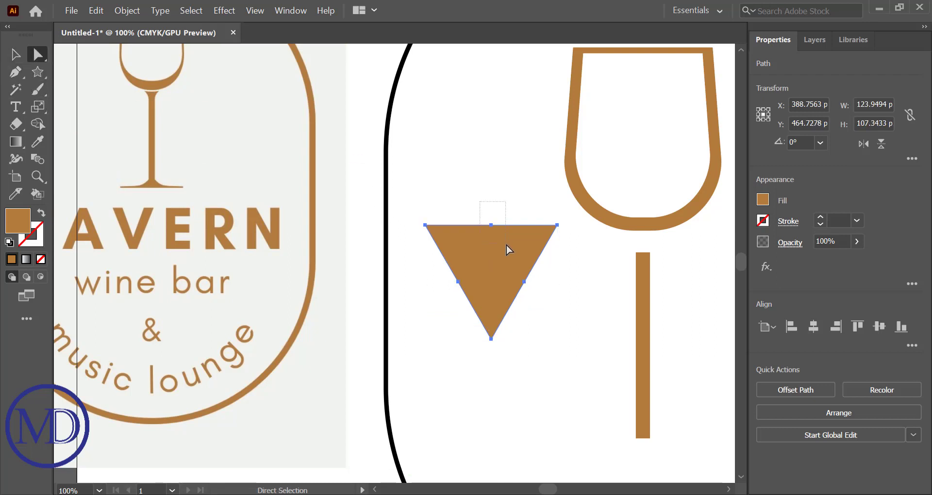
pyautogui.click(491, 225)
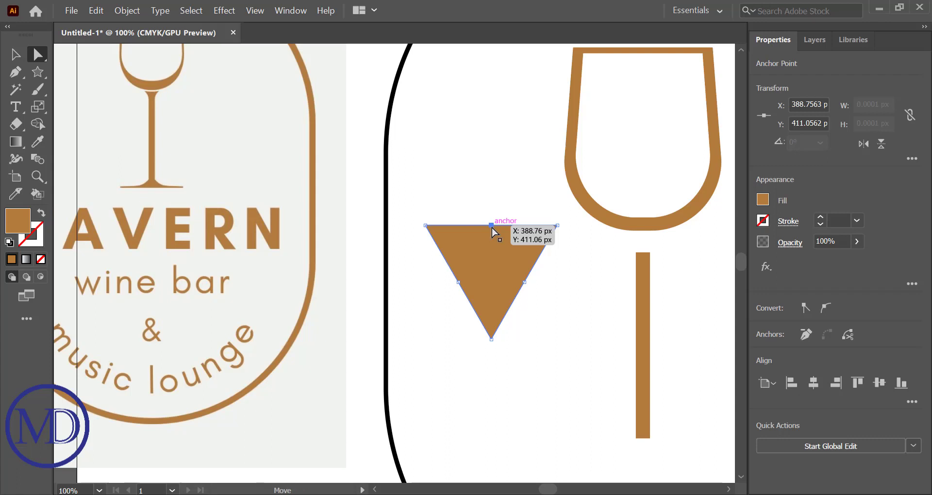
pyautogui.moveTo(492, 228); pyautogui.dragTo(492, 237)
pyautogui.click(495, 228)
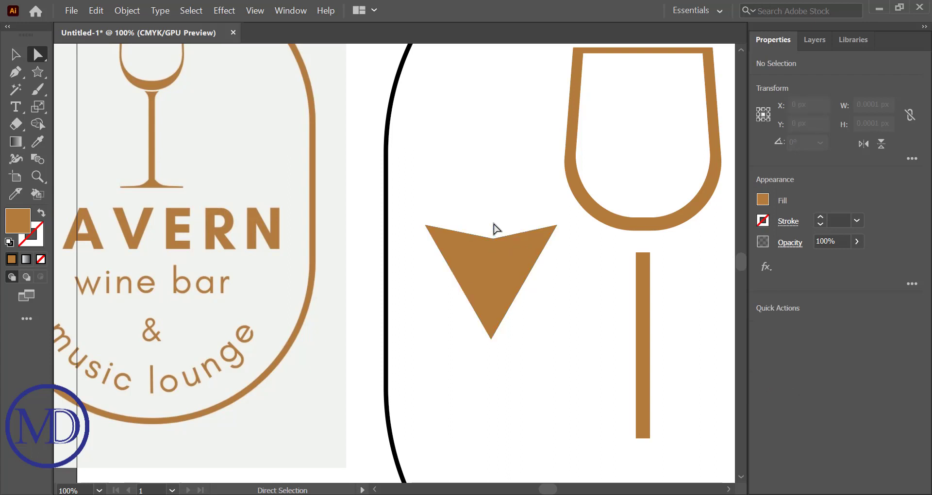
pyautogui.hotkey('ctrl', 'z')
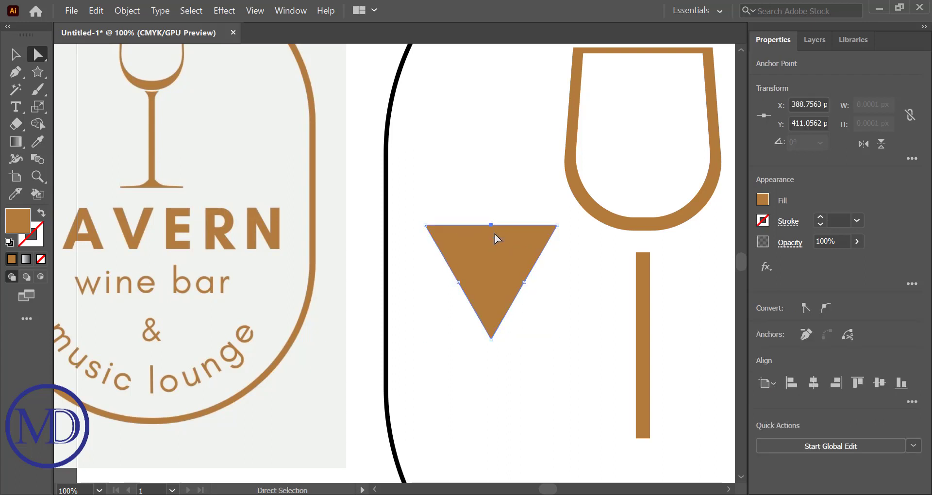
# - Shrink the triangle to about 39 × 34 px and place it atop the stem
pyautogui.moveTo(492, 226); pyautogui.dragTo(491, 237)
pyautogui.click(491, 218)
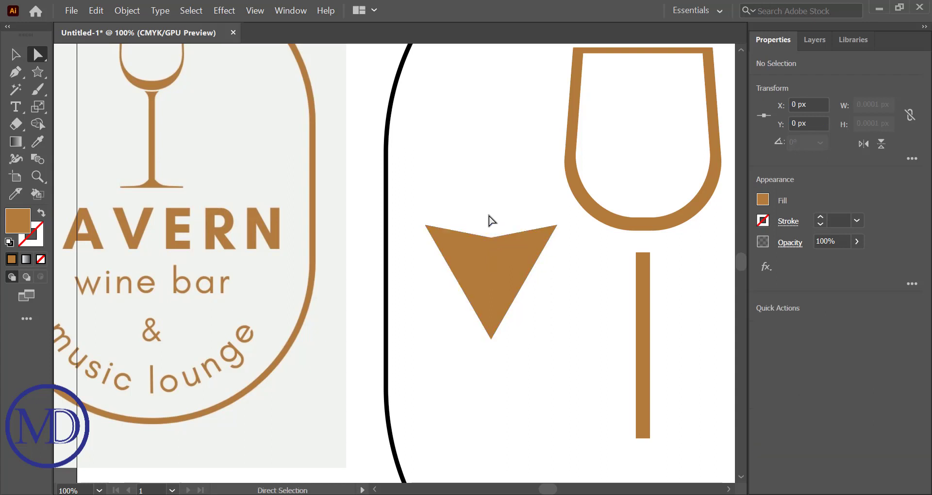
pyautogui.click(19, 57)
pyautogui.moveTo(491, 287)
pyautogui.mouseDown()
pyautogui.moveTo(639, 290)
pyautogui.moveTo(631, 304)
pyautogui.mouseUp()
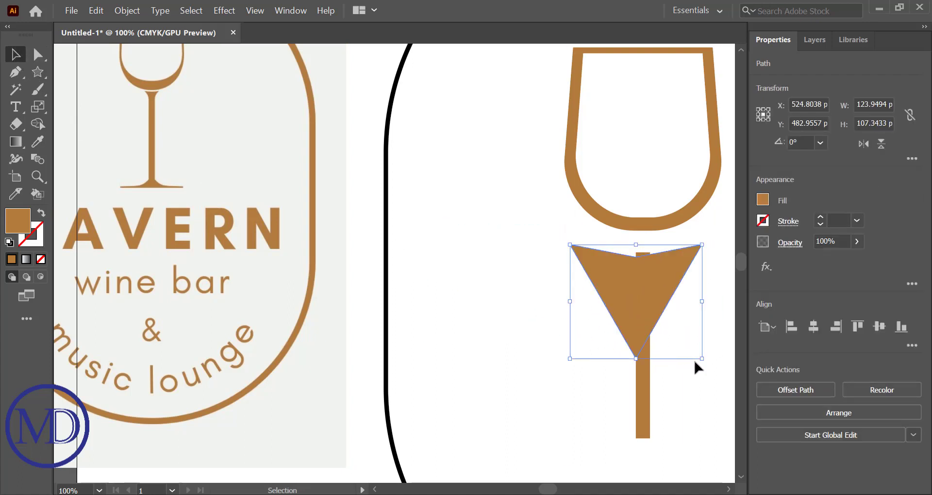
pyautogui.moveTo(702, 359); pyautogui.dragTo(658, 319)
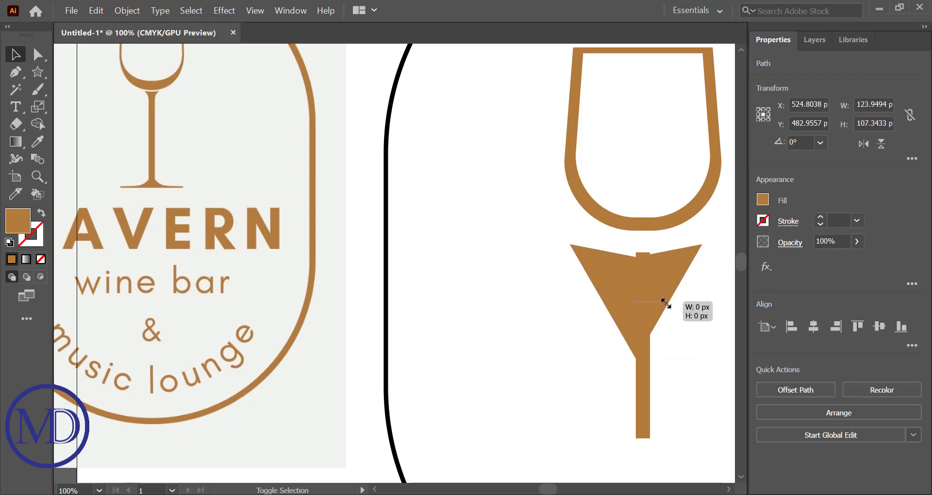
pyautogui.moveTo(640, 284)
pyautogui.mouseDown()
pyautogui.moveTo(644, 267)
pyautogui.moveTo(602, 437)
pyautogui.mouseUp()
# - Bring the stem rectangle to the front, over the small triangle
pyautogui.click(608, 290)
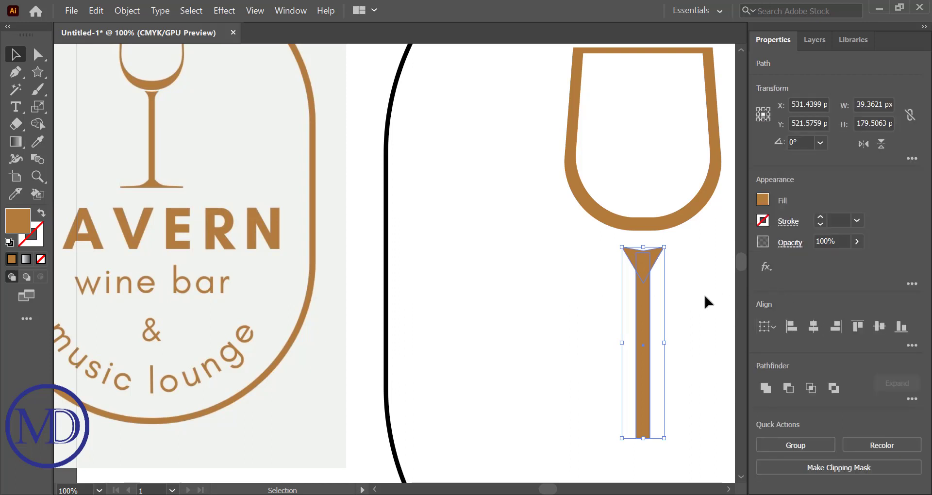
pyautogui.click(702, 292)
pyautogui.click(652, 268)
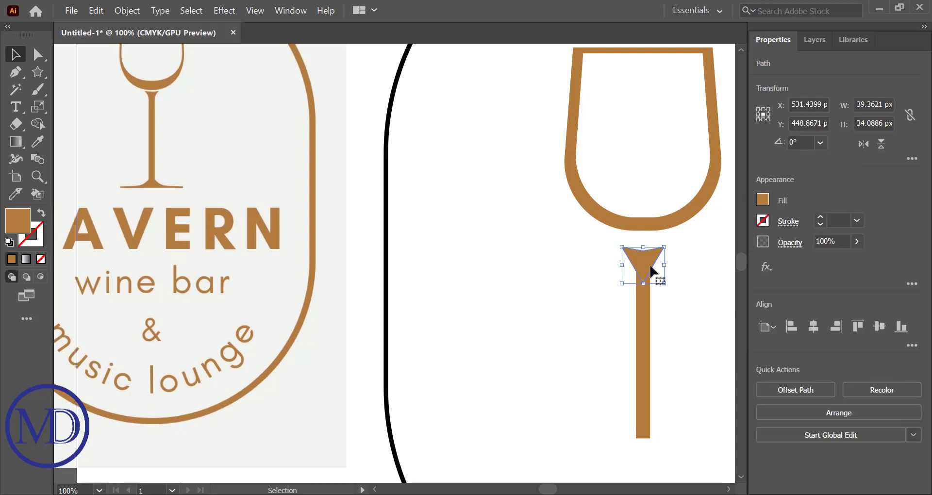
pyautogui.click(647, 311)
pyautogui.rightClick(647, 312)
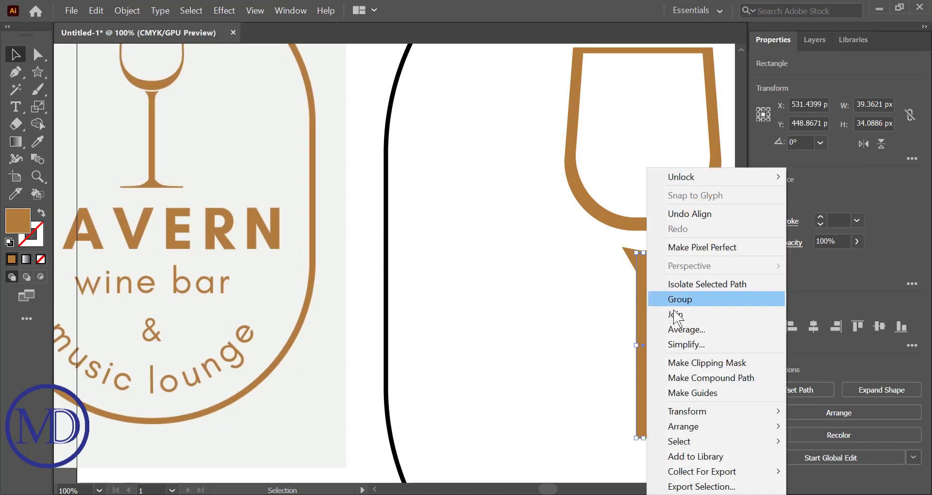
pyautogui.moveTo(684, 427)
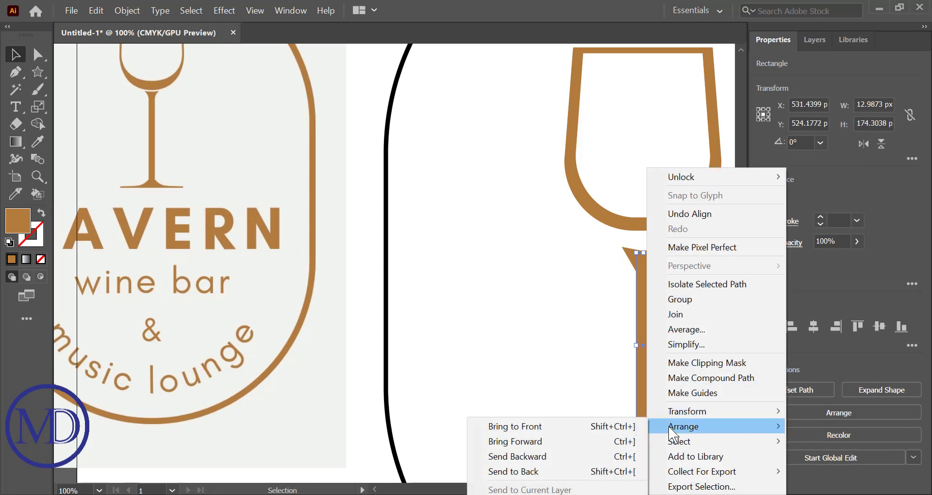
pyautogui.click(581, 424)
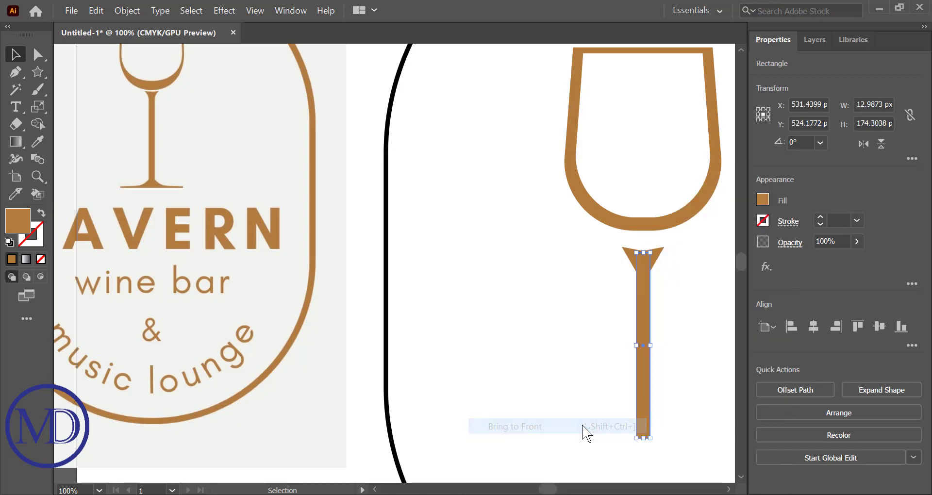
pyautogui.click(569, 325)
pyautogui.click(657, 257)
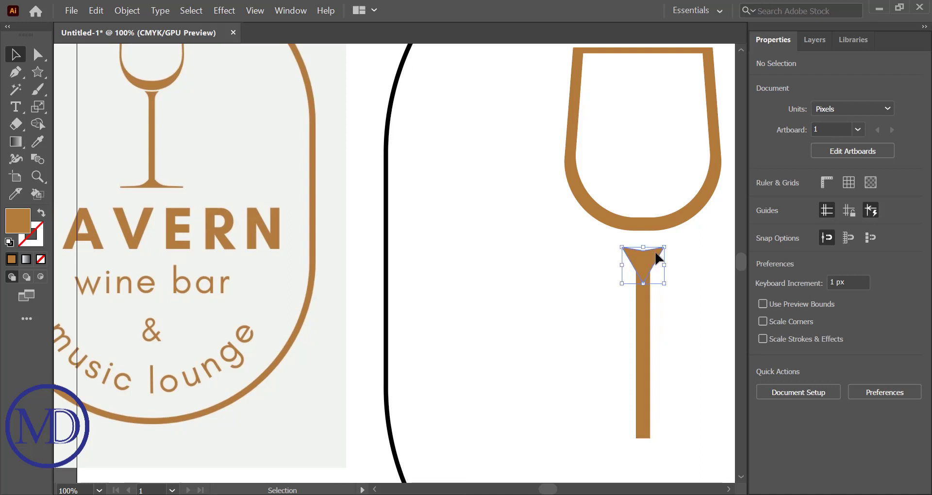
# - Nudge the triangle slightly up on the stem
pyautogui.scroll(2, 658, 257)
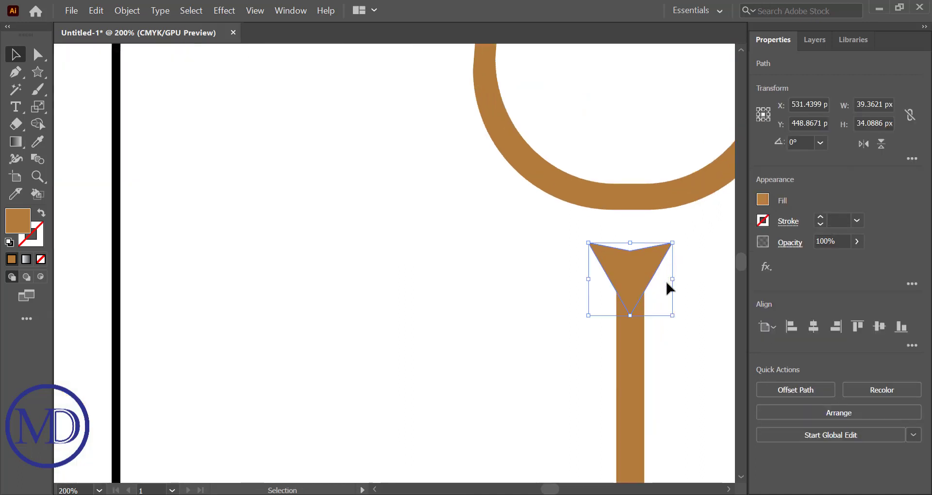
pyautogui.press('Up')
pyautogui.press('Up')
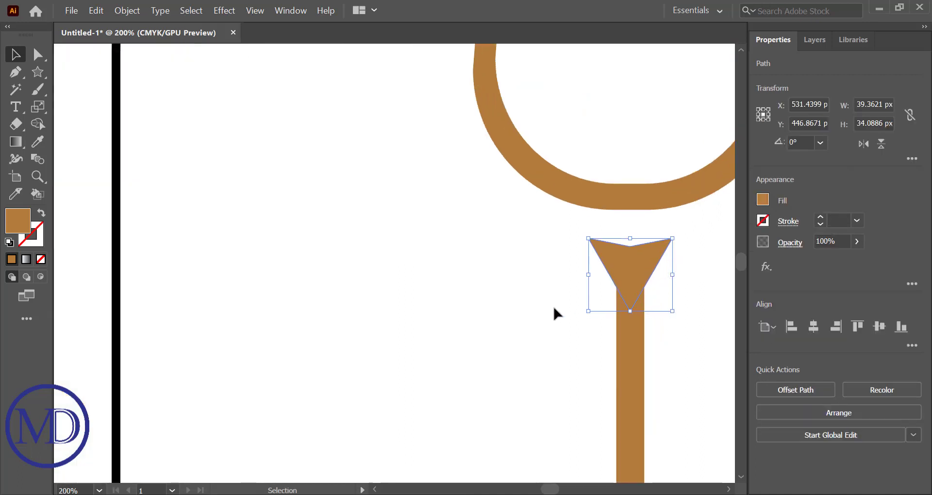
pyautogui.click(521, 315)
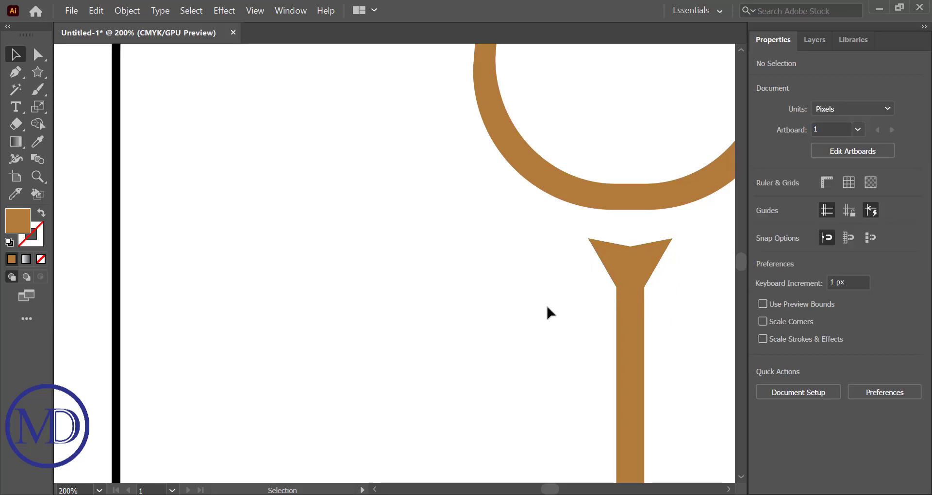
pyautogui.scroll(-2, 547, 313)
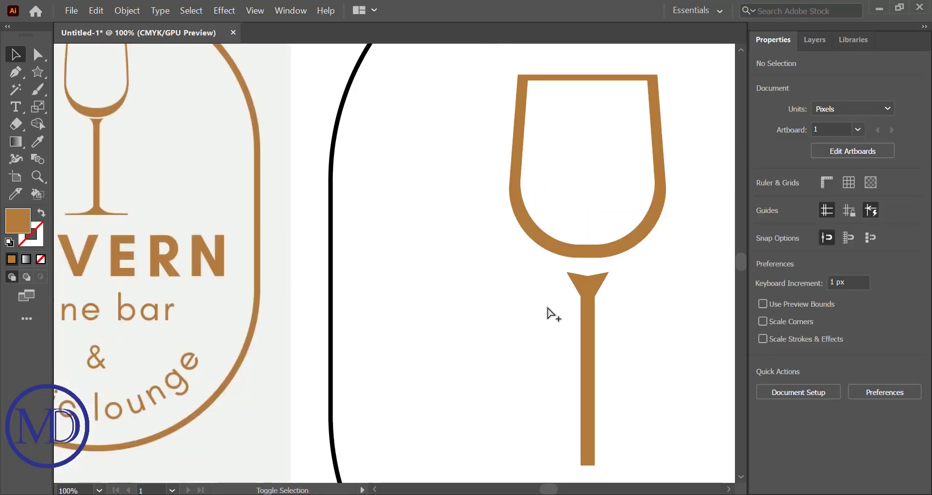
pyautogui.scroll(2, 547, 314)
pyautogui.scroll(1, 547, 313)
pyautogui.scroll(1, 547, 312)
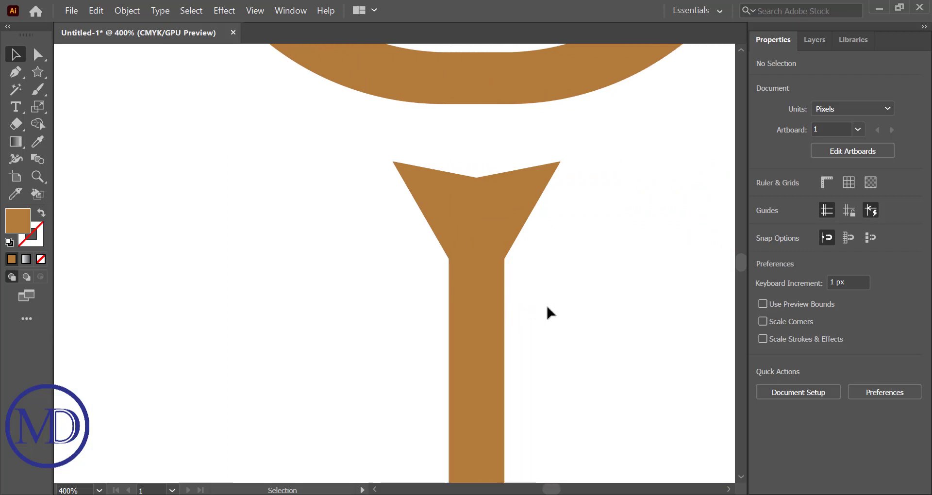
pyautogui.click(514, 202)
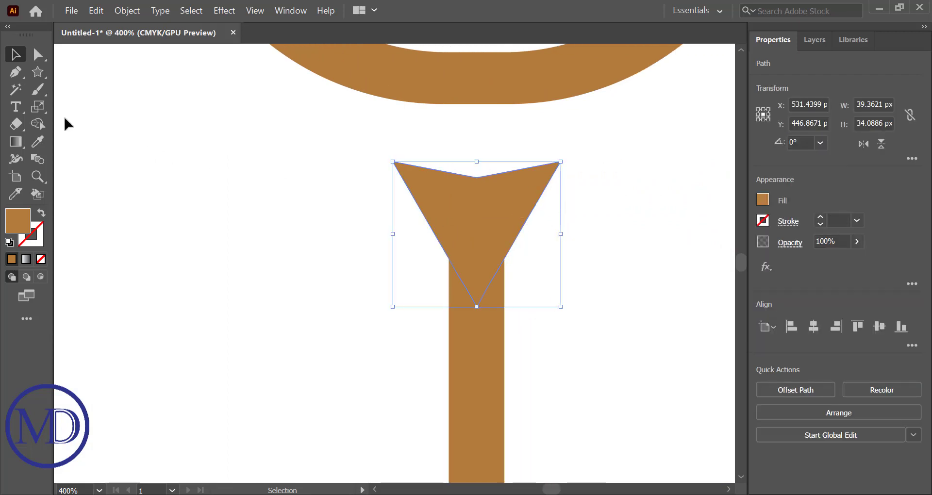
pyautogui.click(351, 169)
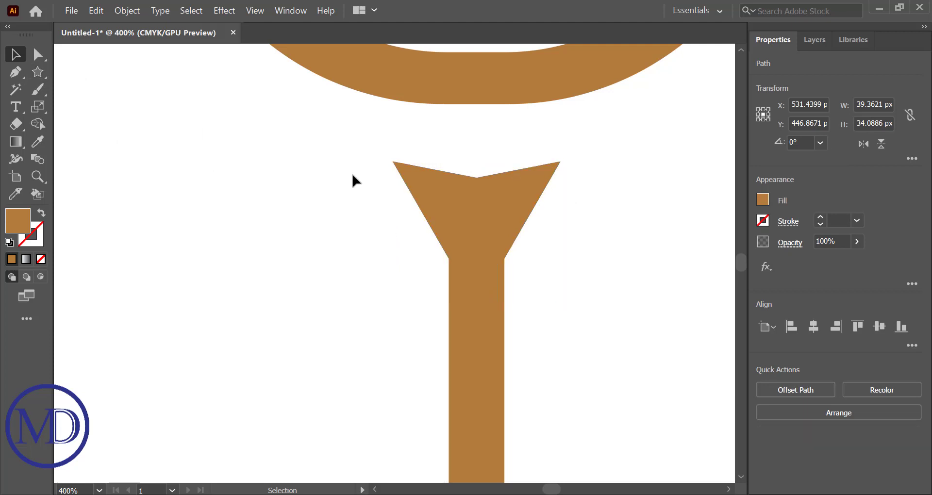
pyautogui.click(438, 202)
# - Raise the triangle's top-middle anchor to form a shallow V notch
pyautogui.click(37, 55)
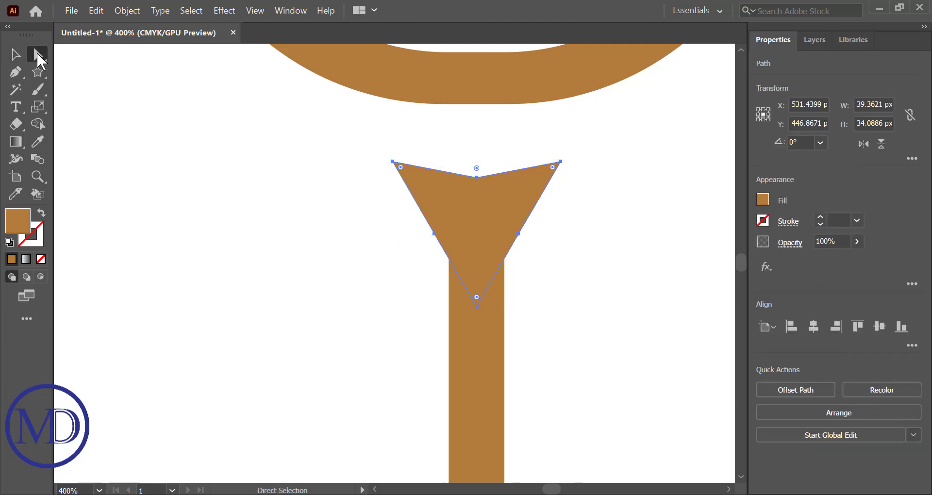
pyautogui.click(477, 177)
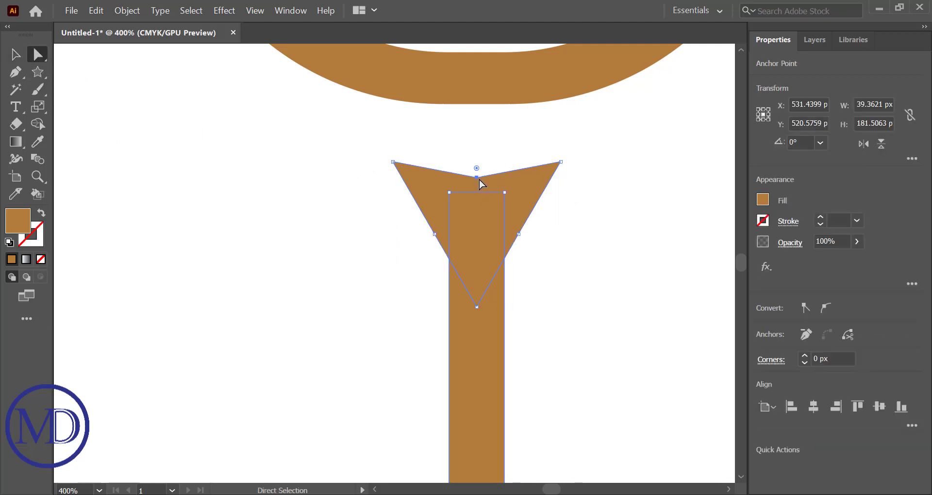
pyautogui.moveTo(477, 176); pyautogui.dragTo(477, 172)
pyautogui.click(586, 236)
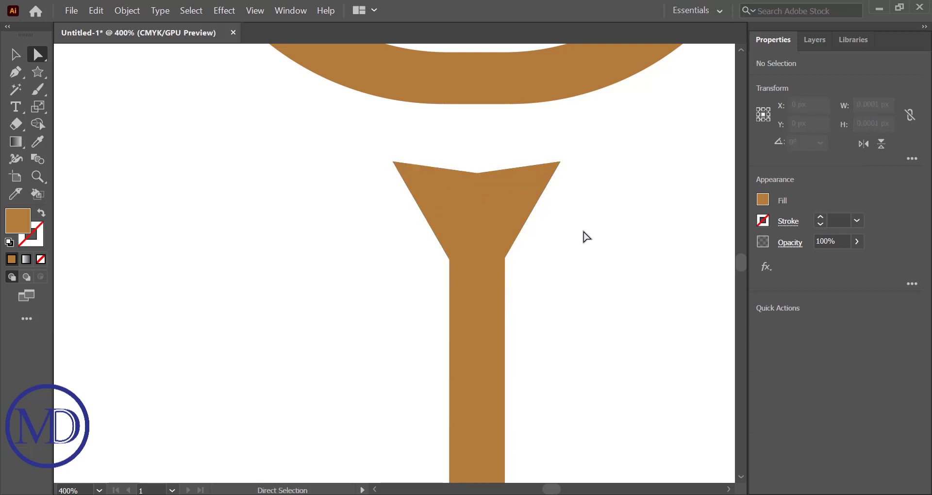
# - Narrow the triangle symmetrically about its centre to about 37 × 32 px
pyautogui.click(527, 209)
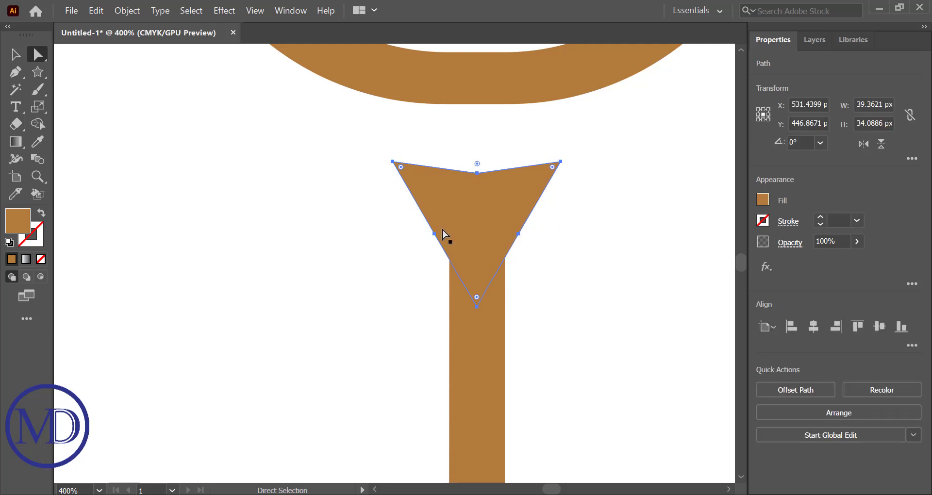
pyautogui.press('v')
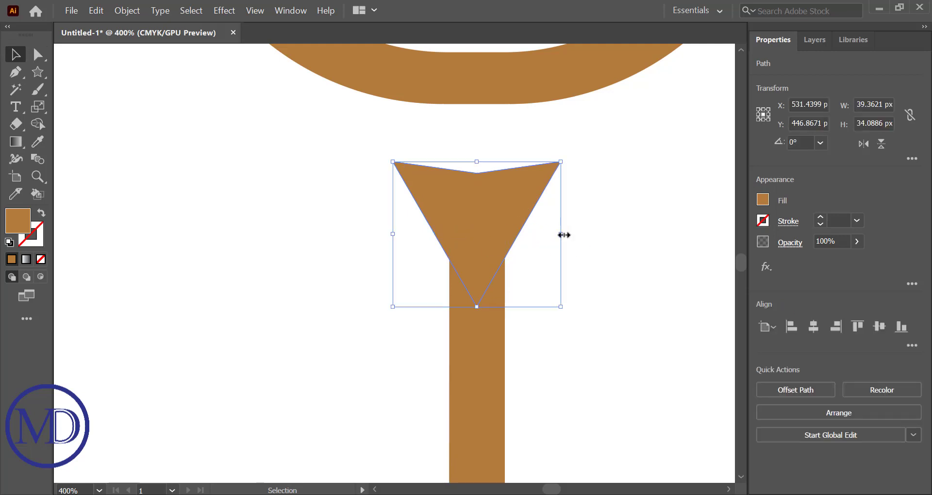
pyautogui.moveTo(564, 235); pyautogui.dragTo(556, 234)
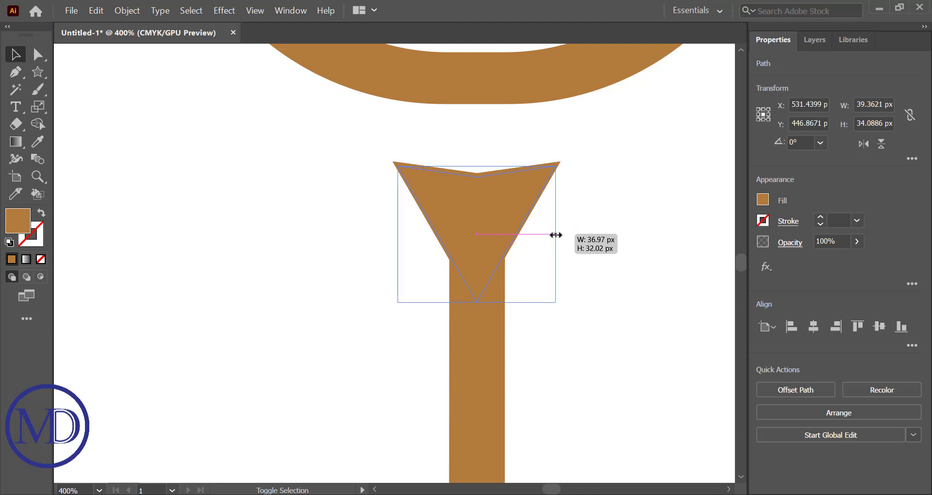
pyautogui.click(581, 228)
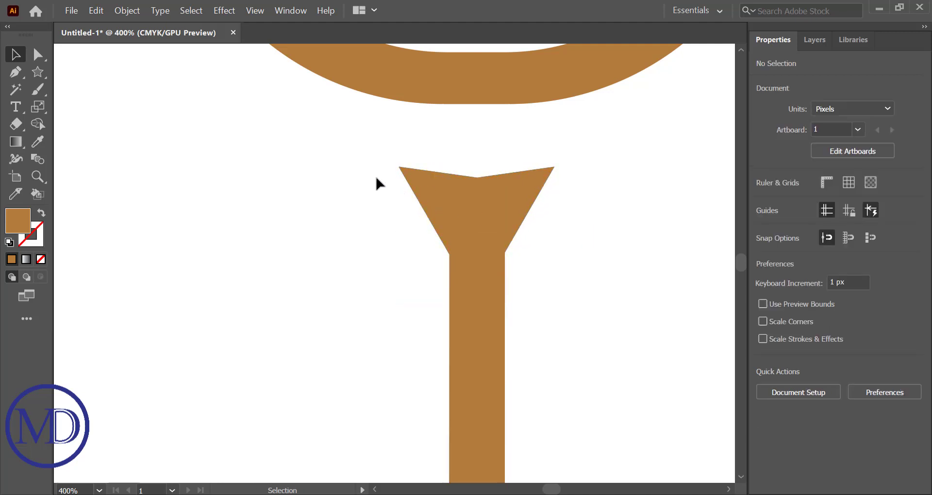
# - Horizontally centre the triangle joint on the stem
pyautogui.moveTo(405, 177); pyautogui.dragTo(558, 258)
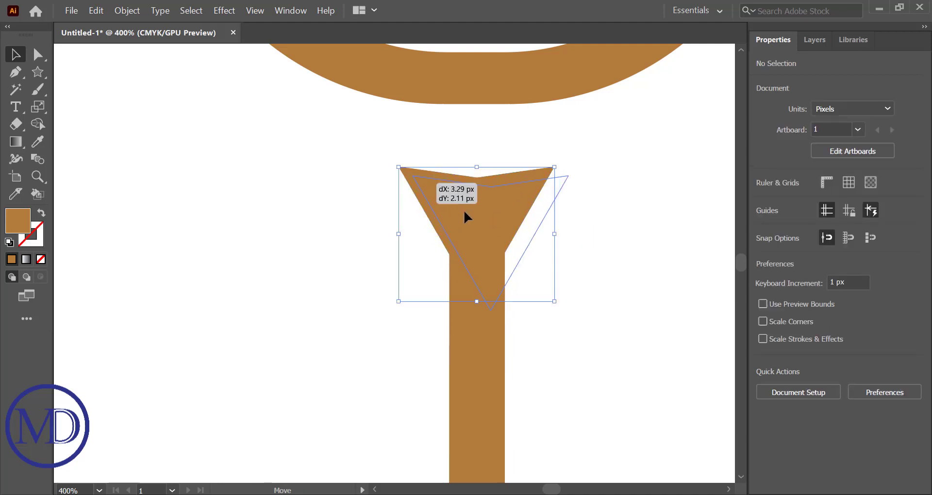
pyautogui.hotkey('ctrl', 'z')
pyautogui.moveTo(358, 214); pyautogui.dragTo(538, 243)
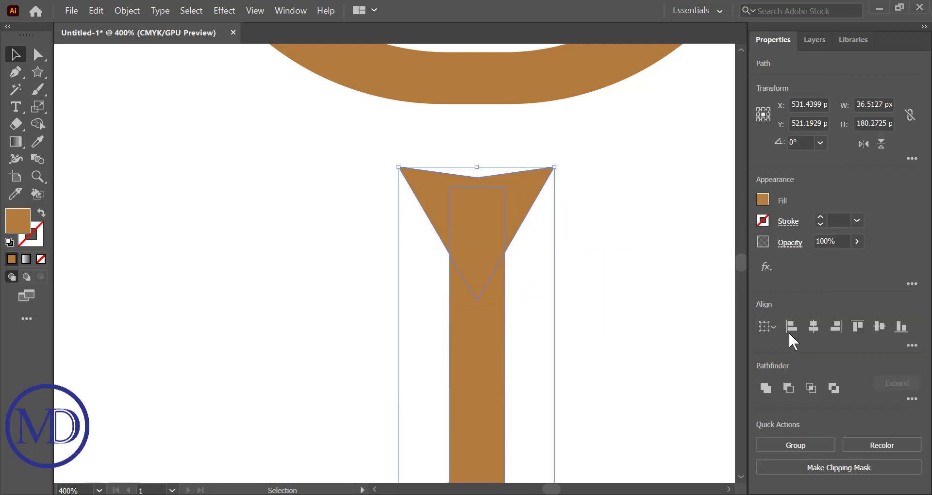
pyautogui.click(814, 327)
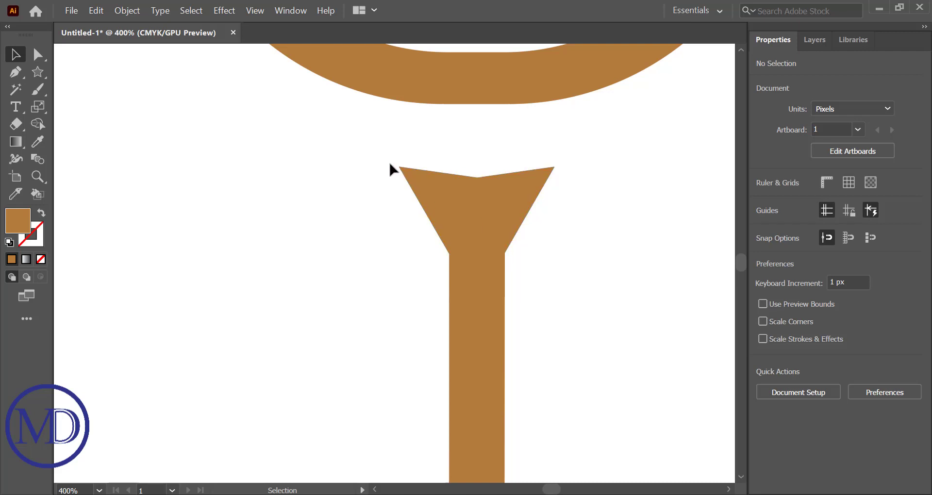
# - Merge the triangle and stem into one shape with Pathfinder Unite
pyautogui.moveTo(389, 165); pyautogui.dragTo(587, 291)
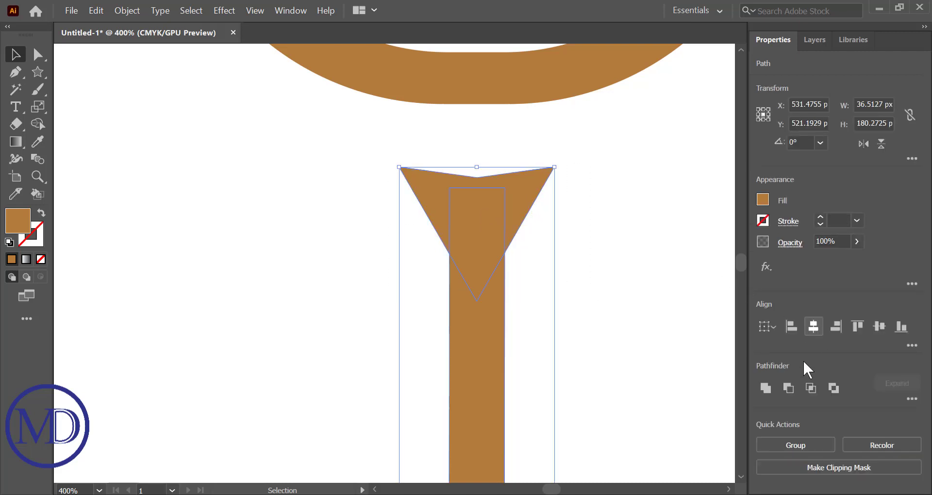
pyautogui.click(767, 393)
pyautogui.click(628, 333)
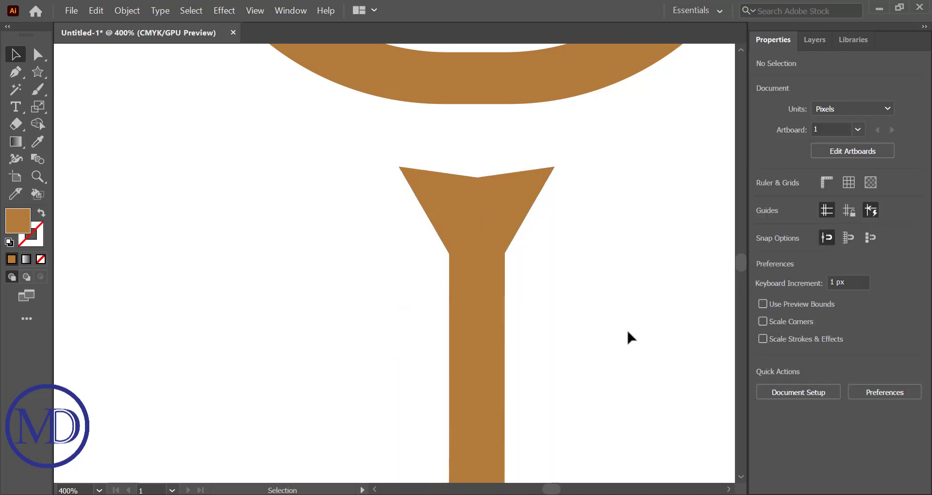
# - Narrow the merged stem and centre it horizontally under the bowl
pyautogui.scroll(-1, 628, 333)
pyautogui.scroll(-6, 627, 337)
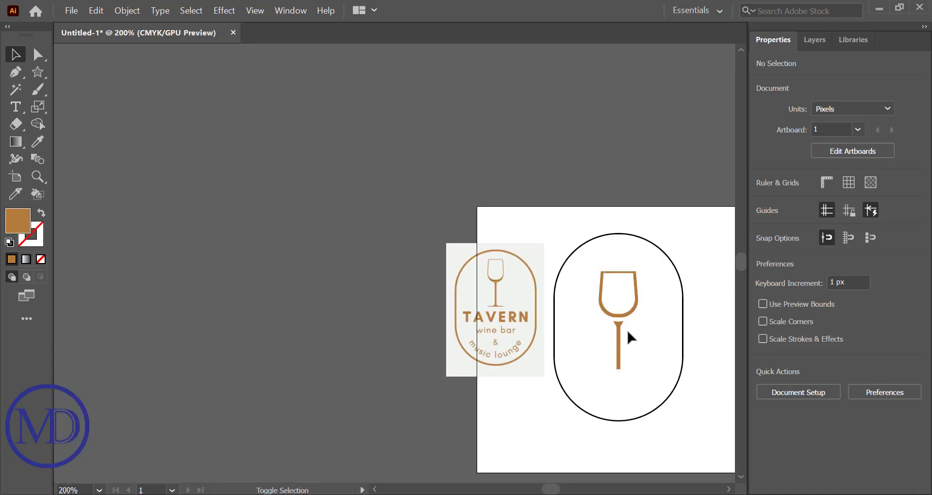
pyautogui.scroll(2, 628, 338)
pyautogui.scroll(1, 628, 333)
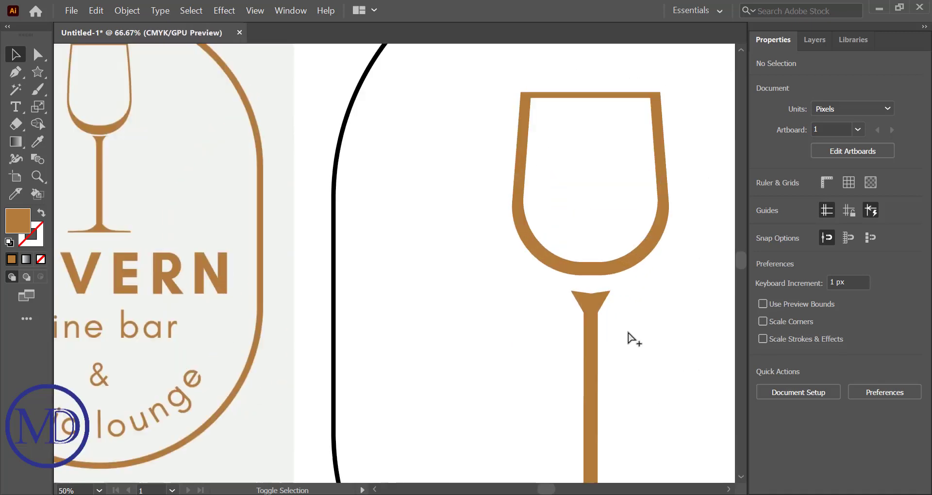
pyautogui.scroll(1, 628, 333)
pyautogui.click(571, 328)
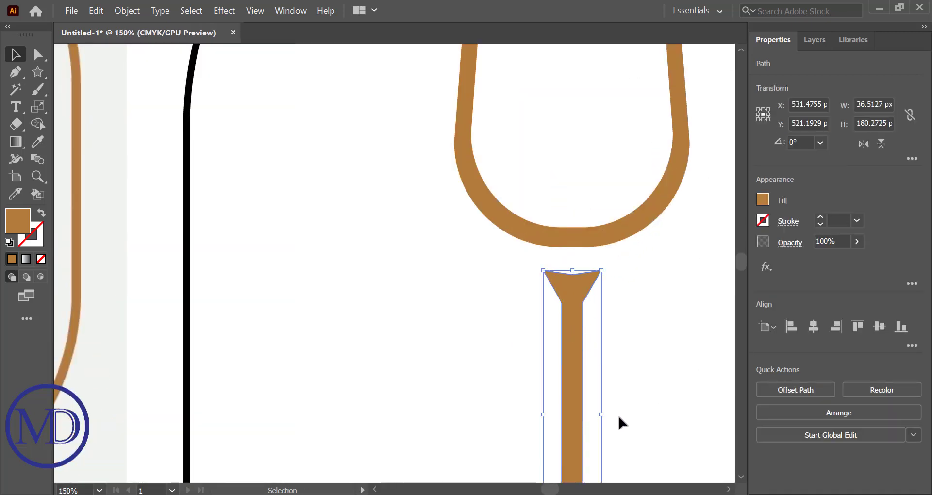
pyautogui.moveTo(602, 417); pyautogui.dragTo(593, 418)
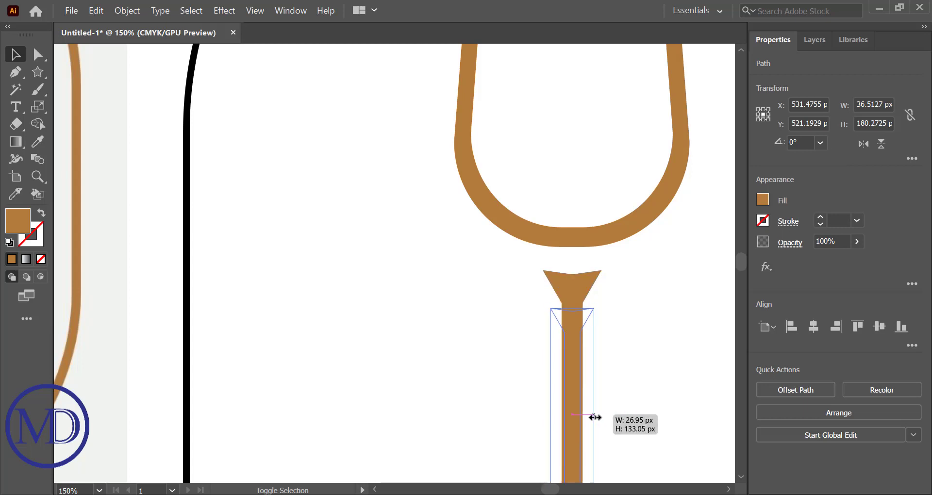
pyautogui.click(651, 376)
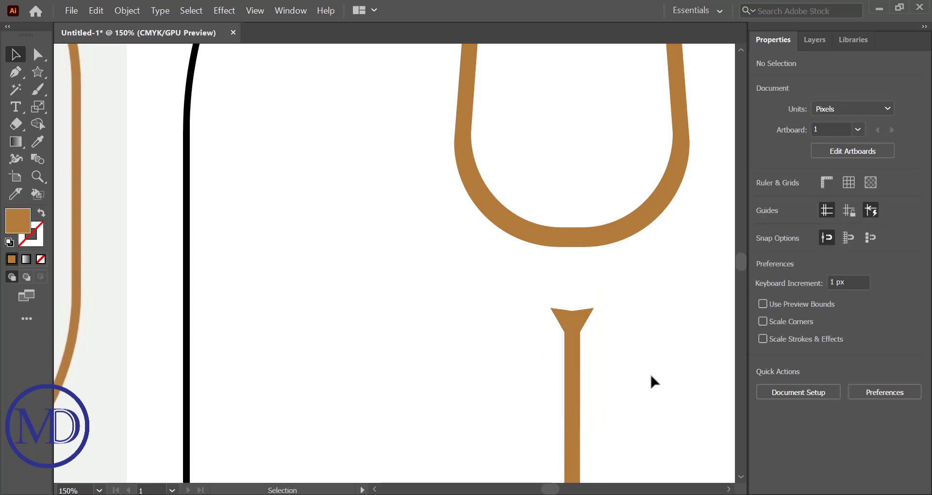
pyautogui.moveTo(542, 155); pyautogui.dragTo(607, 400)
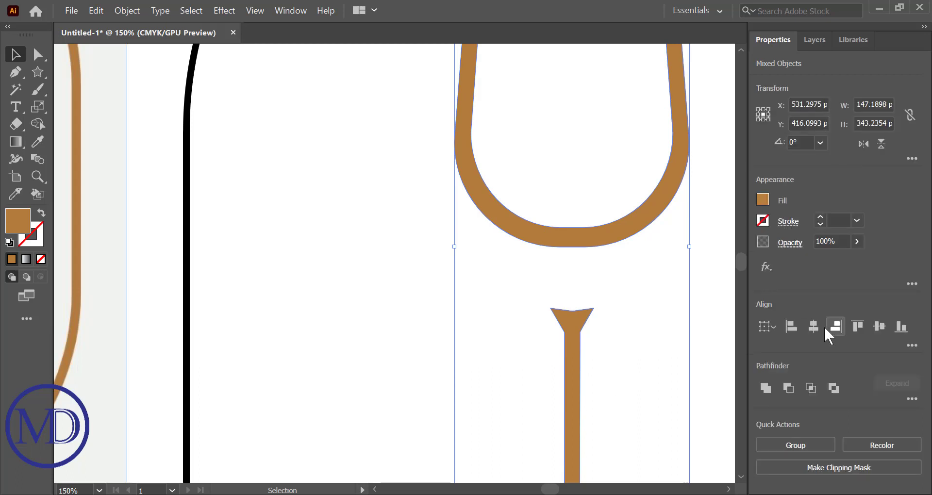
pyautogui.click(812, 329)
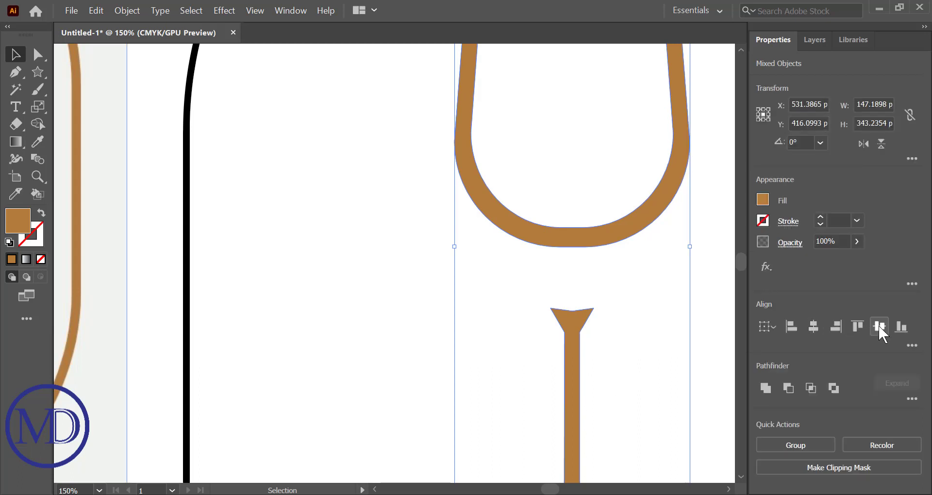
pyautogui.click(879, 326)
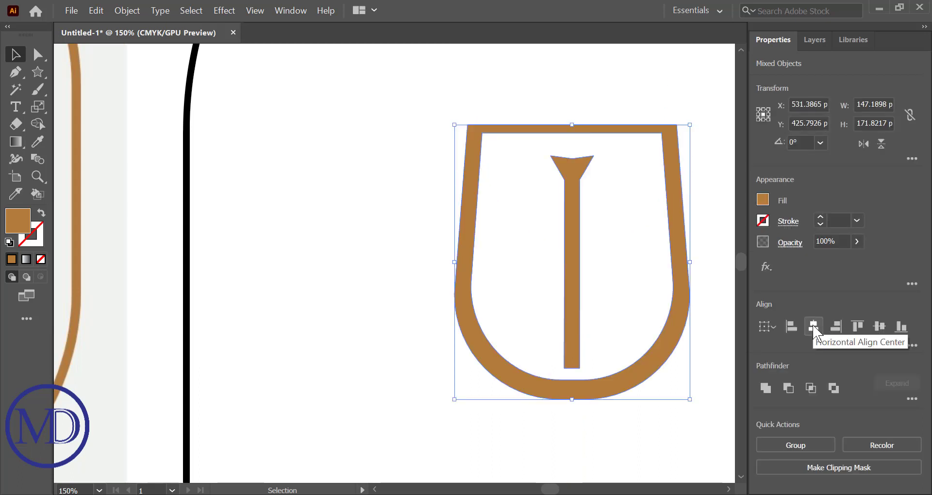
pyautogui.hotkey('ctrl', 'z')
pyautogui.click(715, 313)
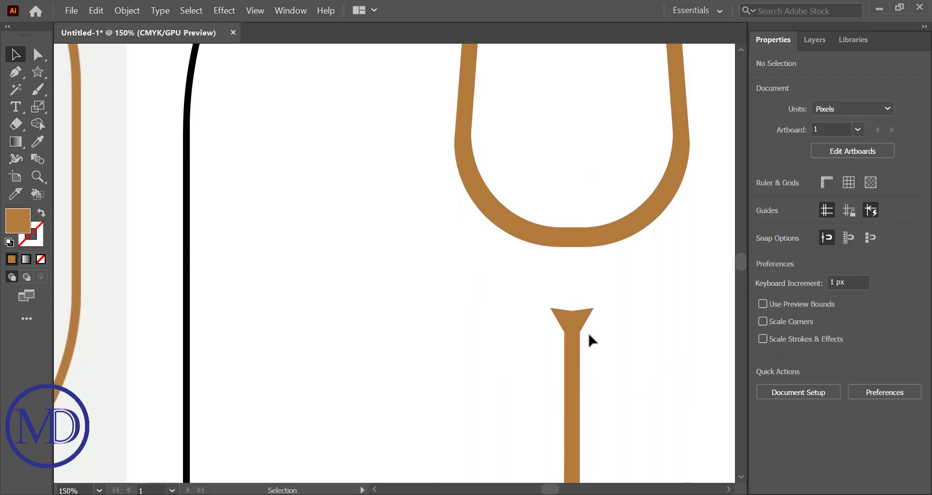
# - Raise the stem about 28 px so it meets the bottom of the bowl
pyautogui.click(575, 343)
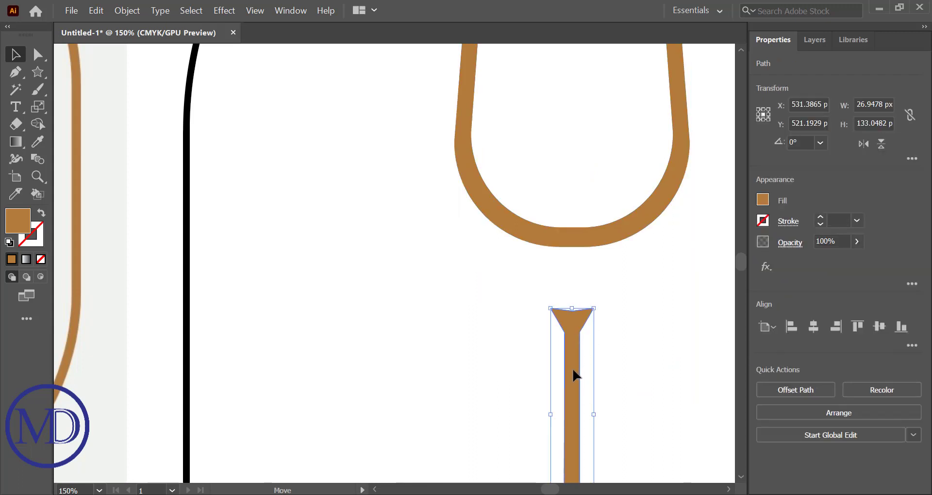
pyautogui.moveTo(575, 358); pyautogui.dragTo(574, 313)
pyautogui.click(637, 330)
pyautogui.keyDown('alt'); pyautogui.scroll(-1, 637, 330); pyautogui.keyUp('alt')
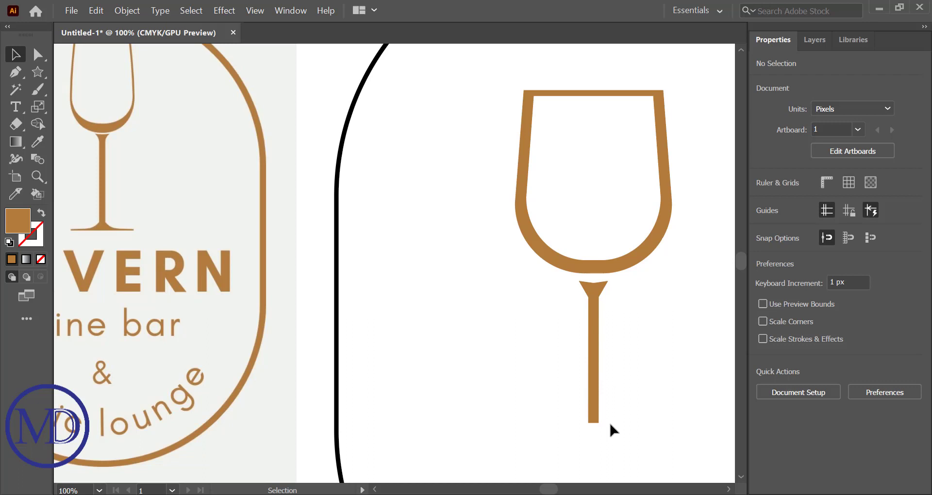
pyautogui.keyDown('alt'); pyautogui.scroll(2, 610, 424); pyautogui.keyUp('alt')
pyautogui.scroll(-1, 610, 424)
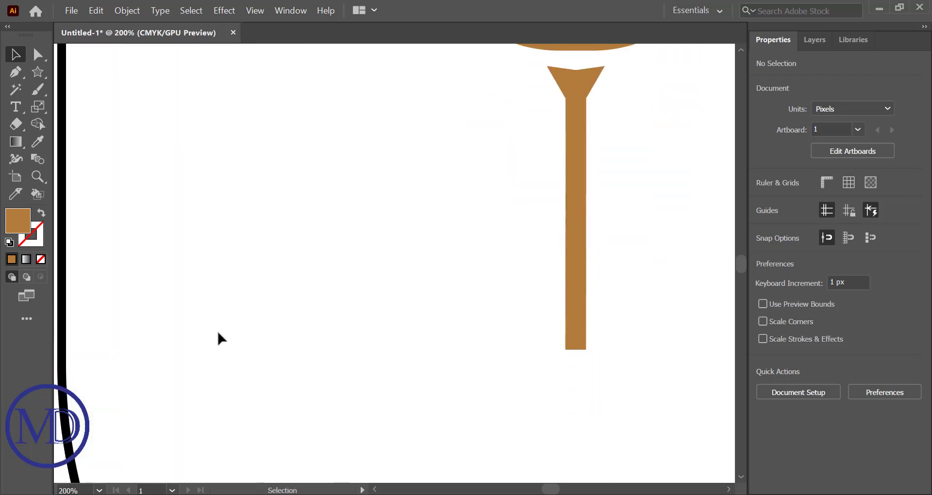
# - Draw a thin brown base bar, about 48 × 6 px, just below the stem
pyautogui.moveTo(40, 72); pyautogui.dragTo(71, 68)
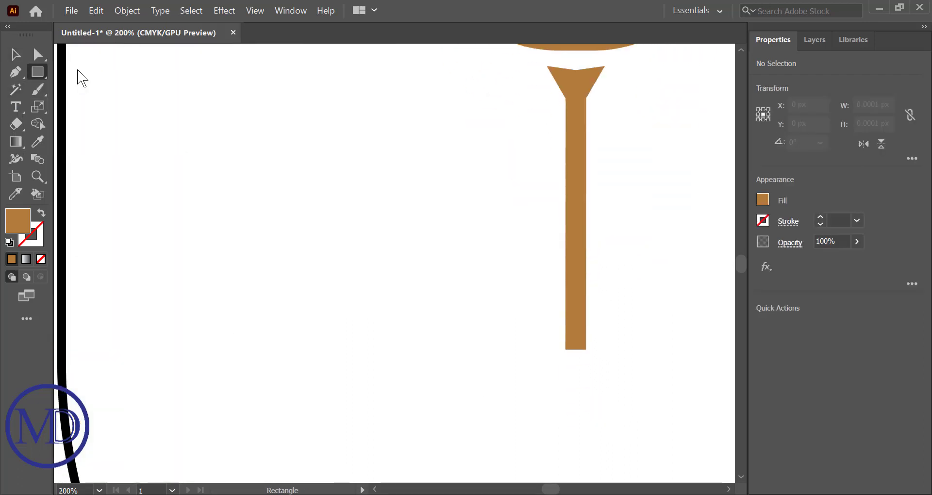
pyautogui.moveTo(520, 349); pyautogui.dragTo(623, 363)
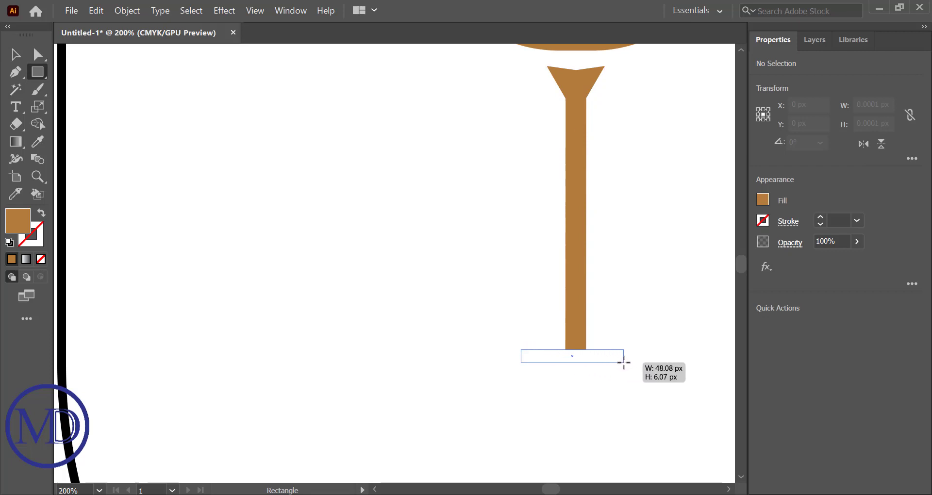
pyautogui.click(15, 54)
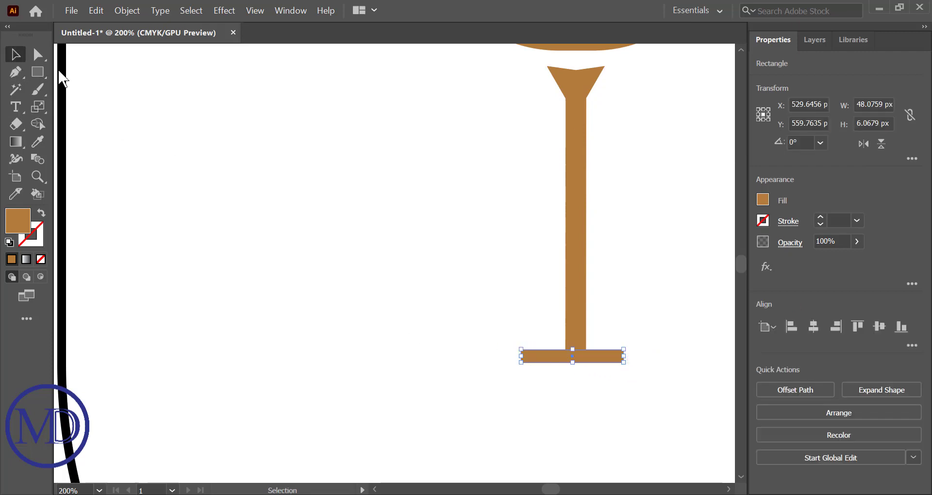
pyautogui.press('Down')
pyautogui.press('Down')
pyautogui.press('Down')
pyautogui.press('Down')
pyautogui.press('Right')
pyautogui.press('Right')
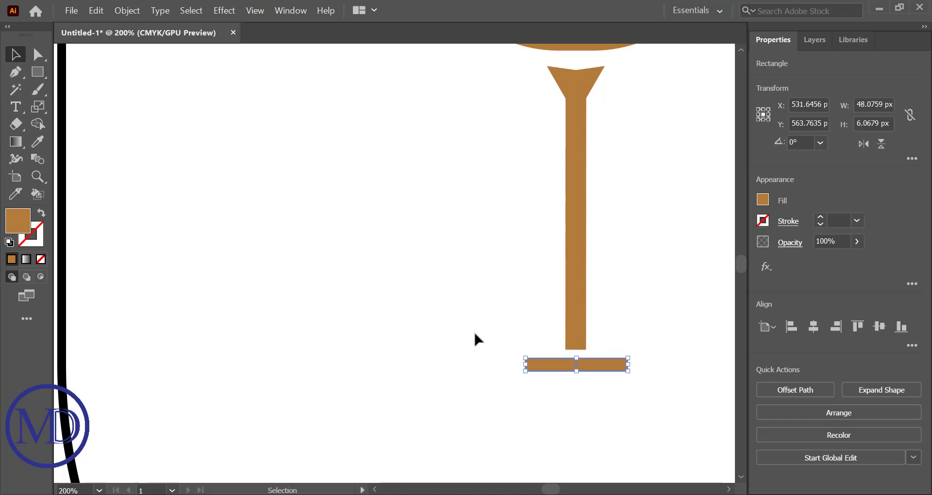
pyautogui.click(484, 333)
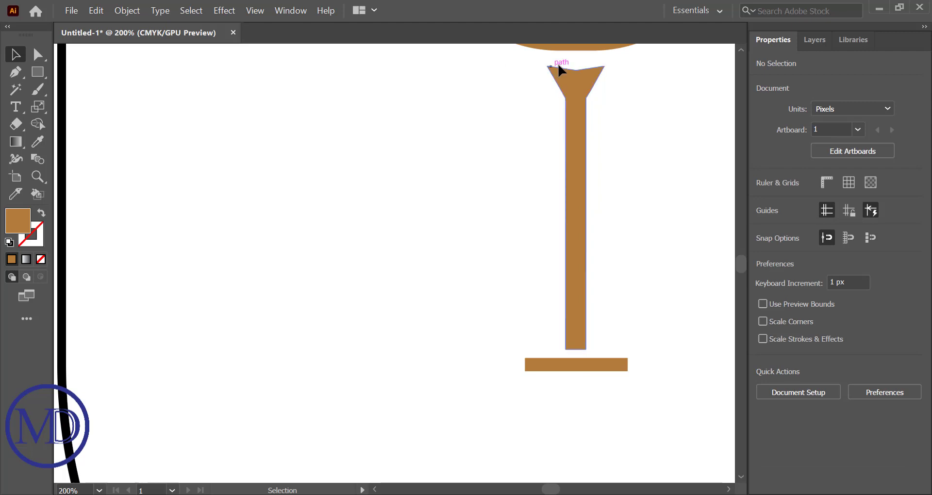
# - Create a 3-point star triangle and rotate it upright by 180°
pyautogui.click(43, 69)
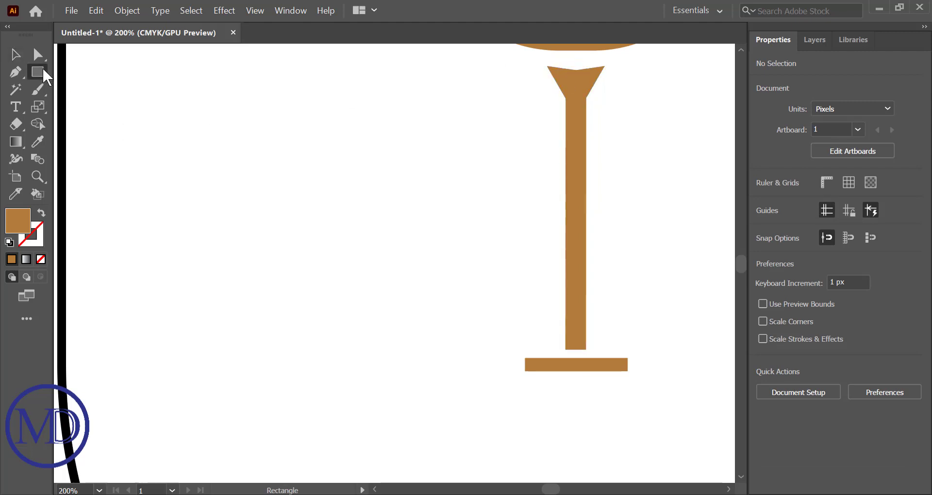
pyautogui.moveTo(34, 76); pyautogui.dragTo(80, 125)
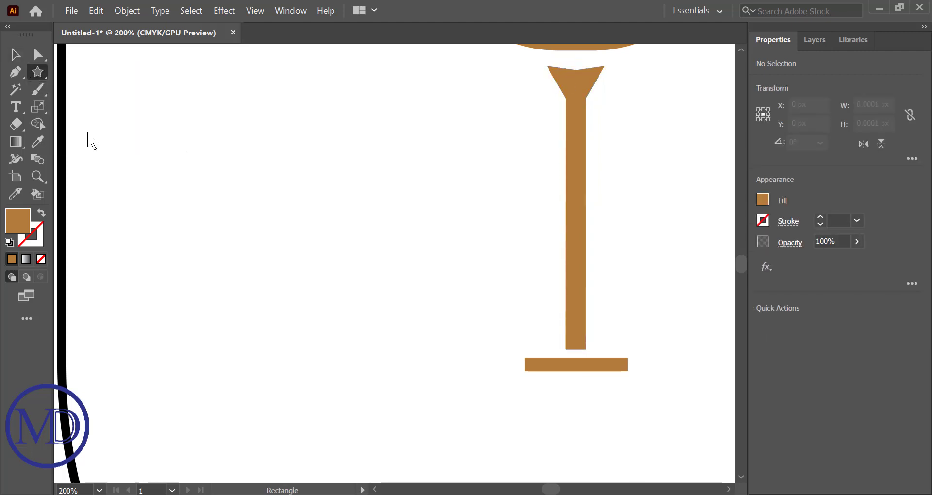
pyautogui.click(269, 204)
pyautogui.press('Return')
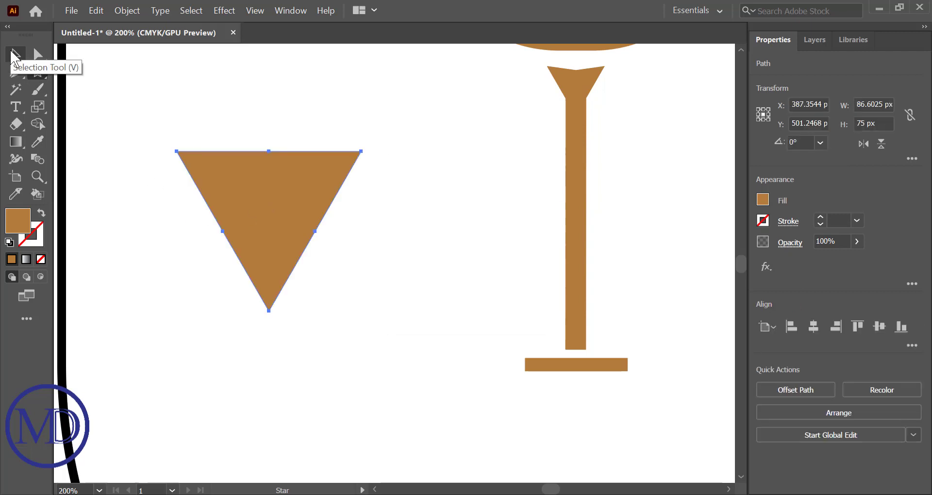
pyautogui.click(14, 55)
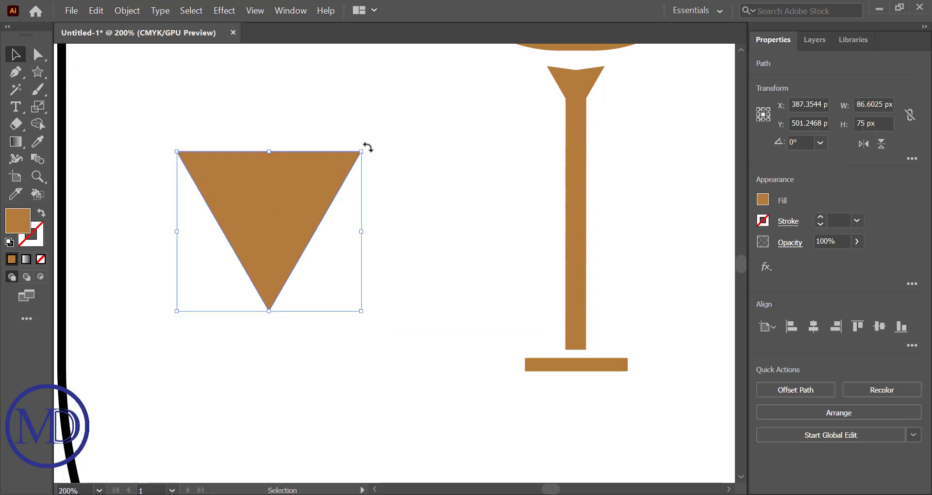
pyautogui.moveTo(365, 148); pyautogui.dragTo(311, 267)
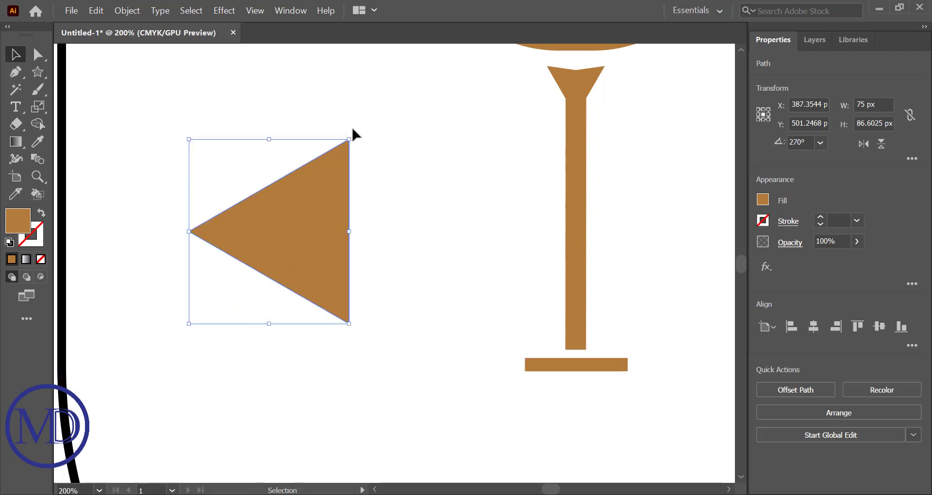
pyautogui.moveTo(354, 138); pyautogui.dragTo(346, 223)
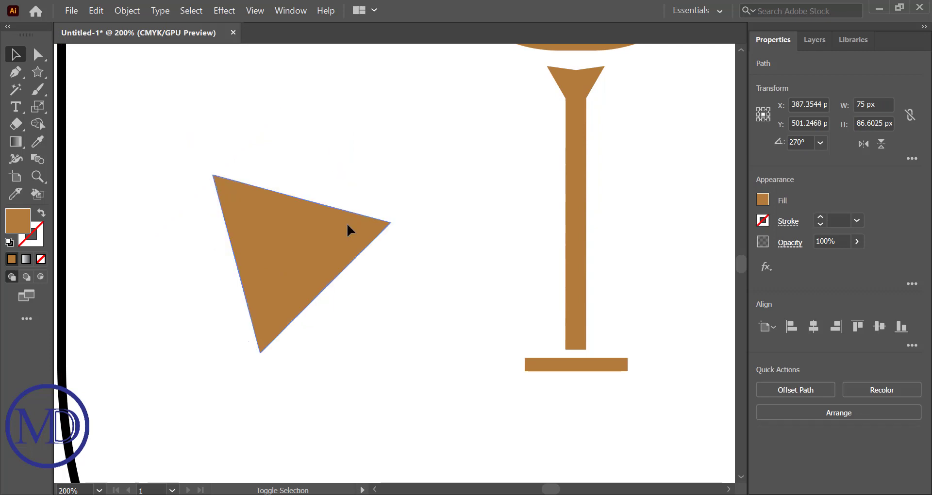
pyautogui.hotkey('ctrl', 'shift', 'a')
pyautogui.click(354, 228)
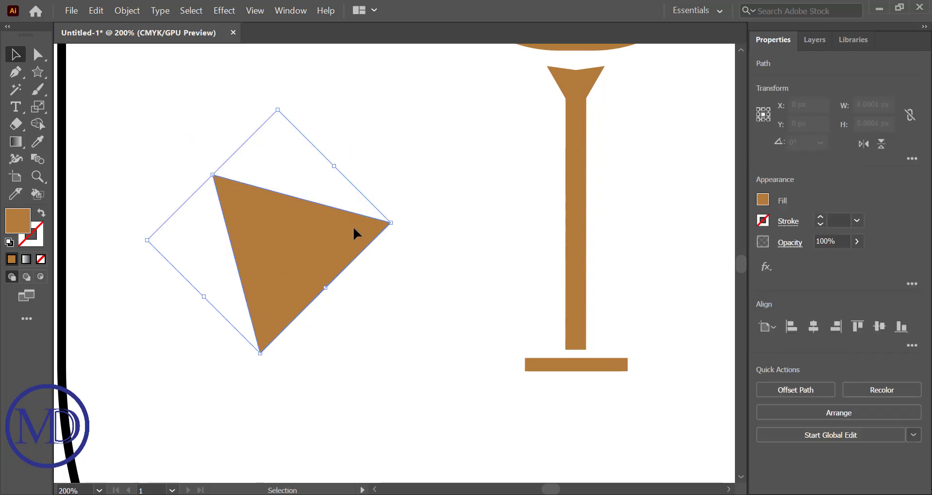
pyautogui.moveTo(396, 222)
pyautogui.mouseDown()
pyautogui.moveTo(370, 293)
pyautogui.moveTo(354, 302)
pyautogui.mouseUp()
# - Shrink the triangle to about 26 × 23 px and place it at the stem's base
pyautogui.moveTo(361, 231); pyautogui.dragTo(311, 232)
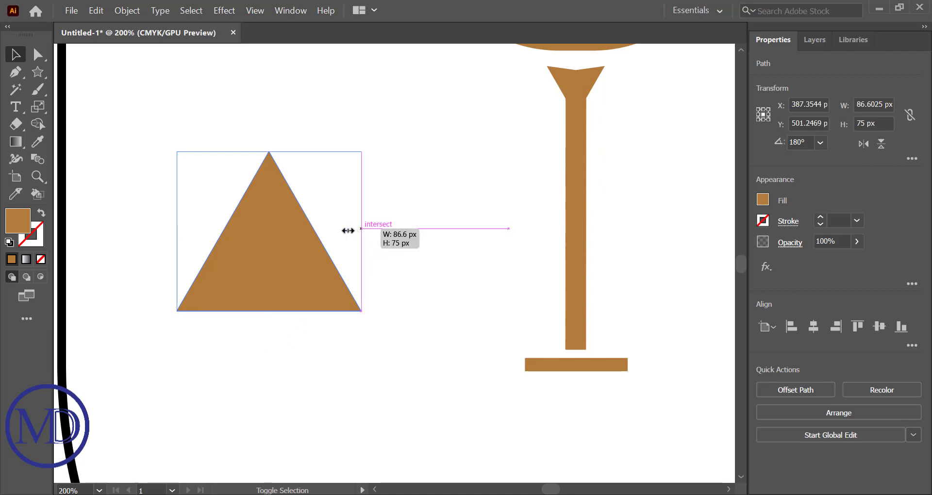
pyautogui.hscroll(-5, 312, 232)
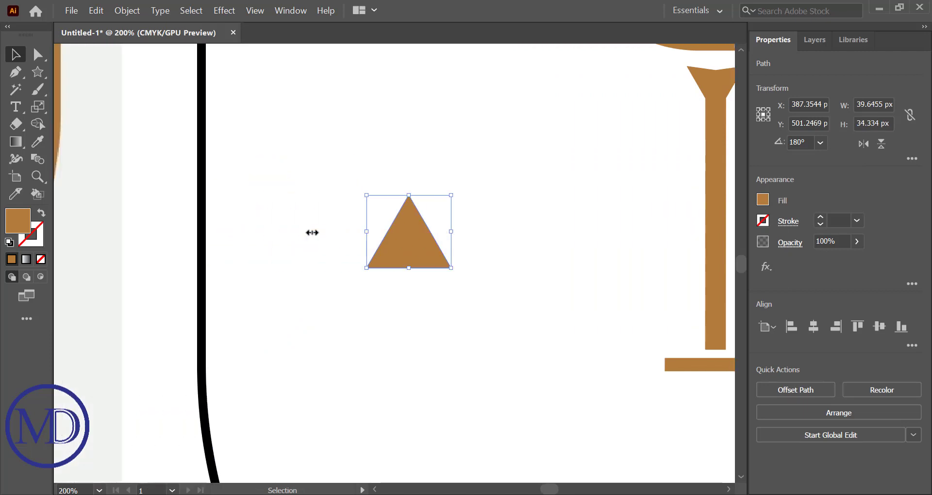
pyautogui.scroll(-2, 312, 232)
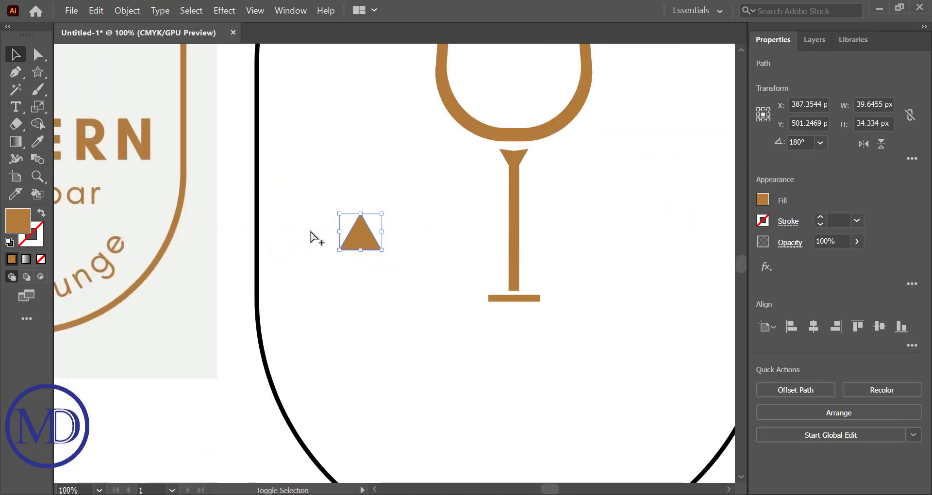
pyautogui.scroll(3, 311, 232)
pyautogui.hscroll(-5, 311, 233)
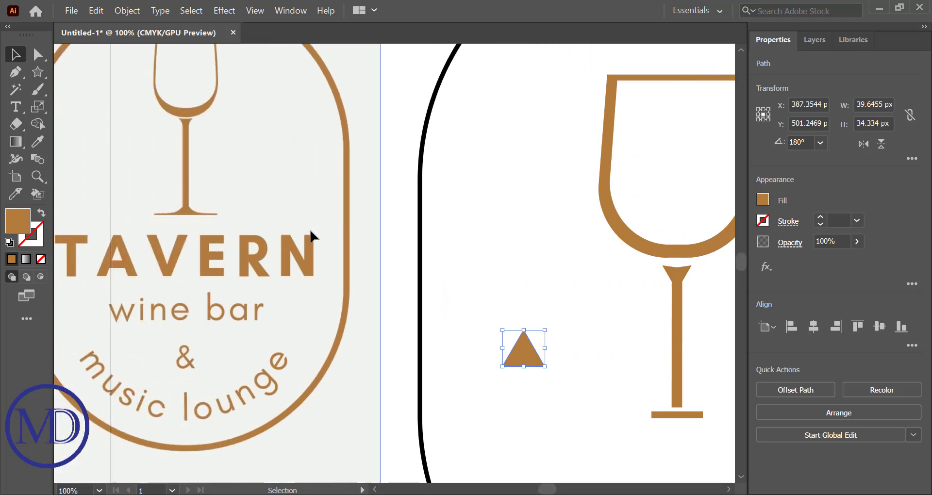
pyautogui.moveTo(510, 340); pyautogui.dragTo(677, 397)
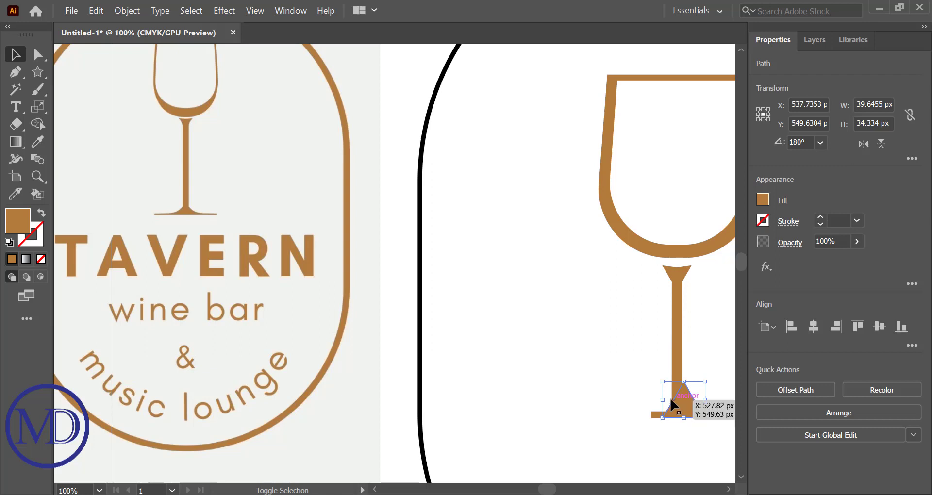
pyautogui.scroll(3, 677, 397)
pyautogui.scroll(2, 675, 405)
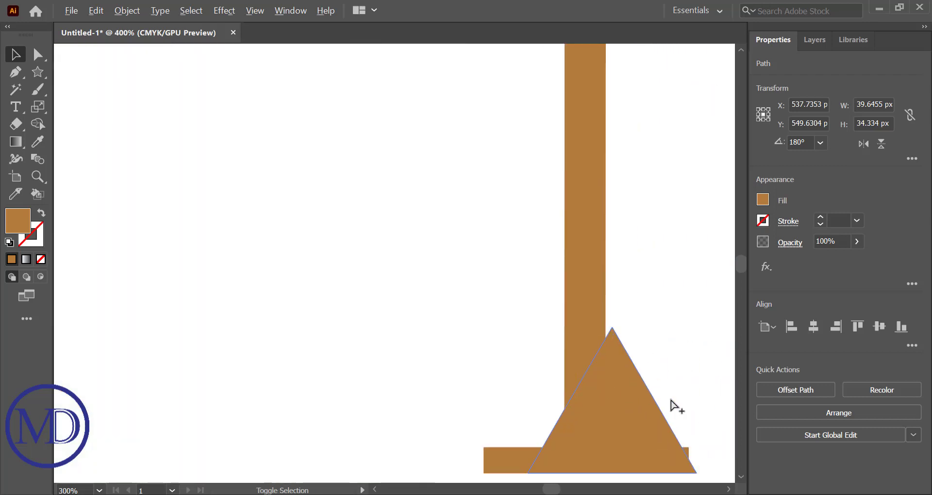
pyautogui.scroll(2, 668, 394)
pyautogui.scroll(1, 670, 397)
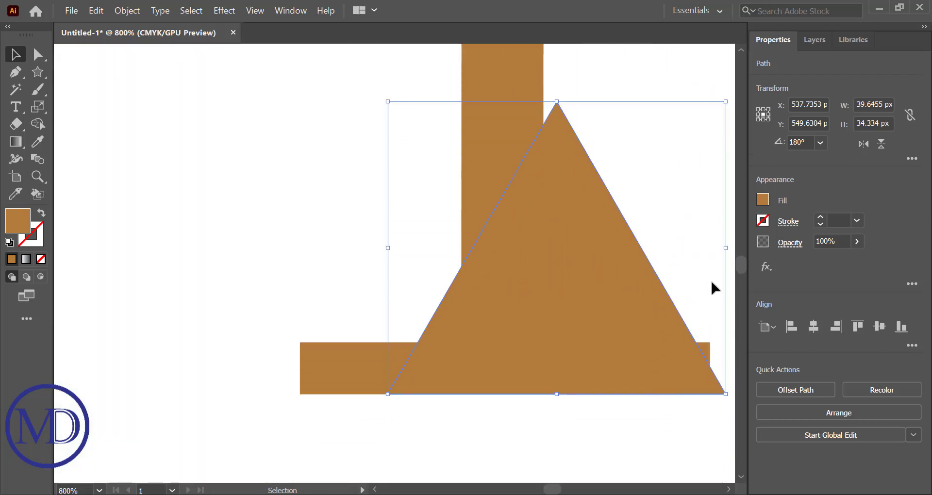
pyautogui.moveTo(726, 250); pyautogui.dragTo(612, 247)
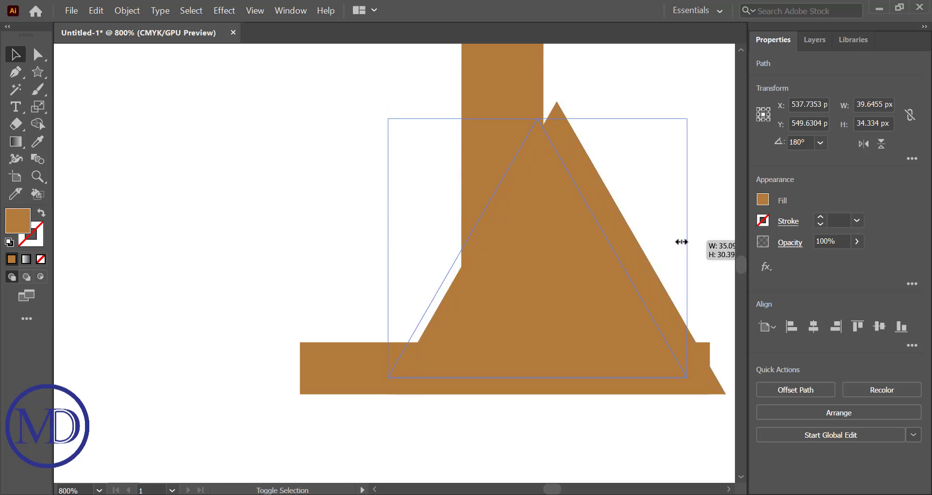
pyautogui.click(636, 237)
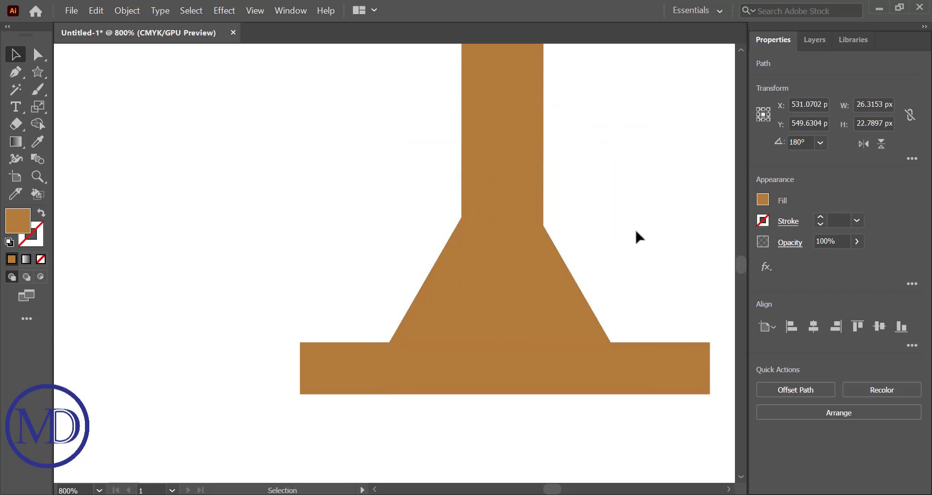
pyautogui.click(518, 285)
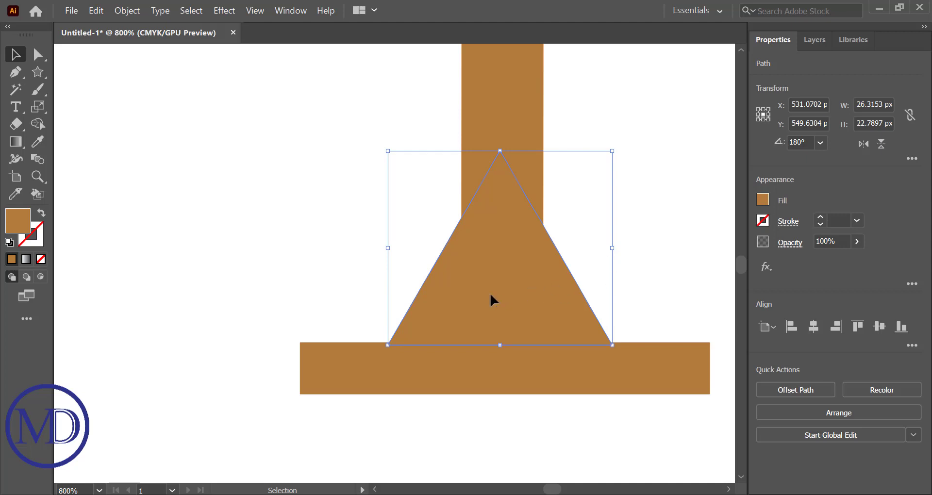
# - Round the flared triangle's corners and raise it slightly above the foot
pyautogui.click(37, 55)
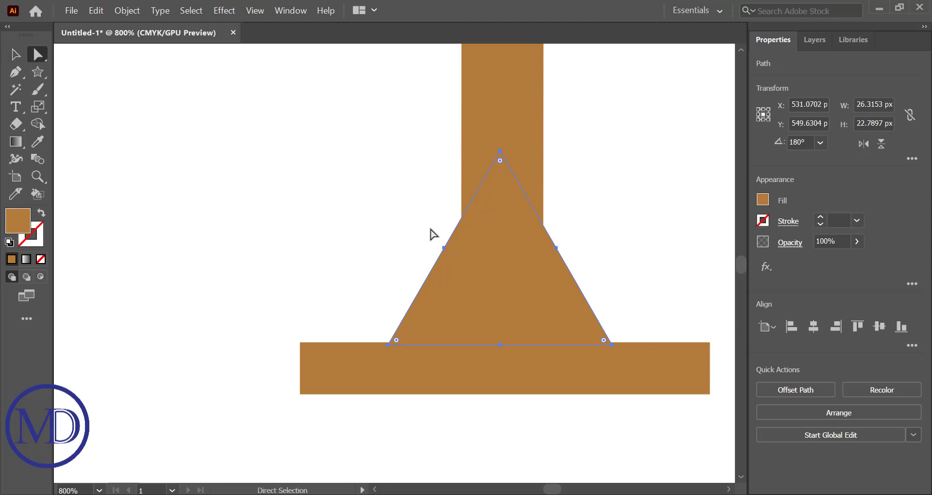
pyautogui.moveTo(500, 160); pyautogui.dragTo(501, 189)
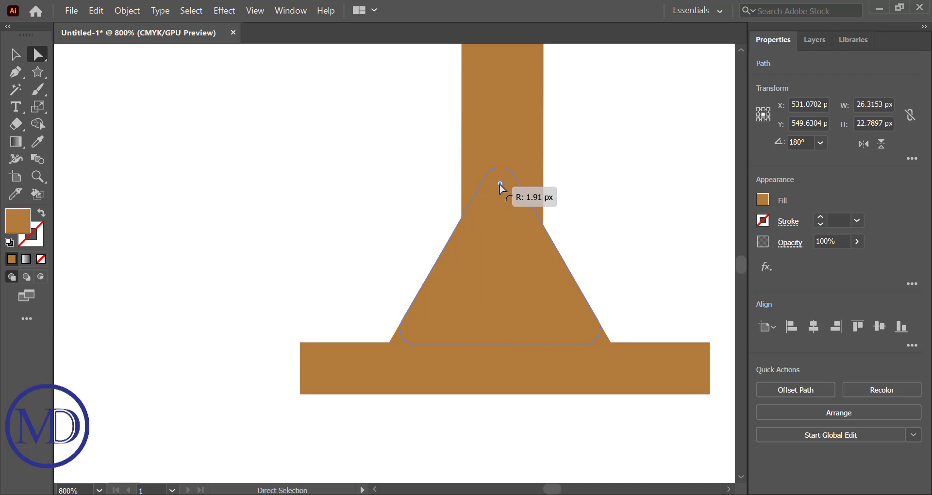
pyautogui.click(384, 228)
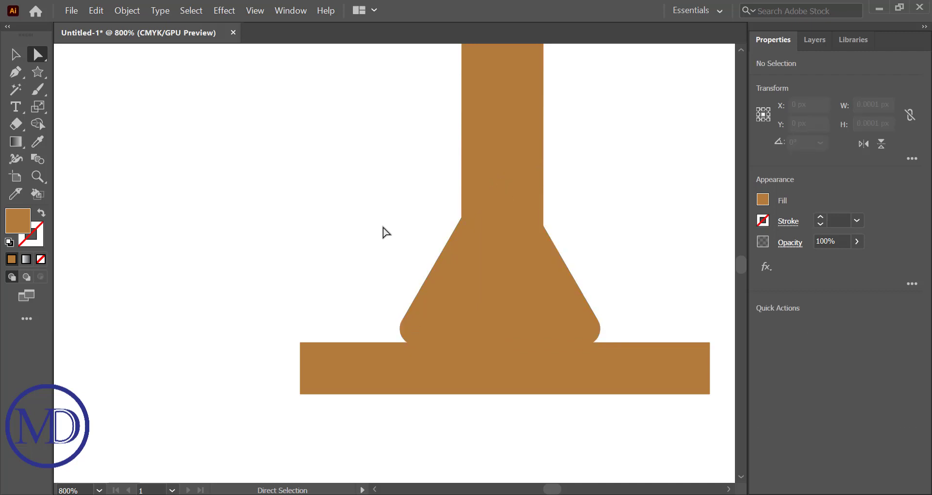
pyautogui.scroll(-2, 382, 226)
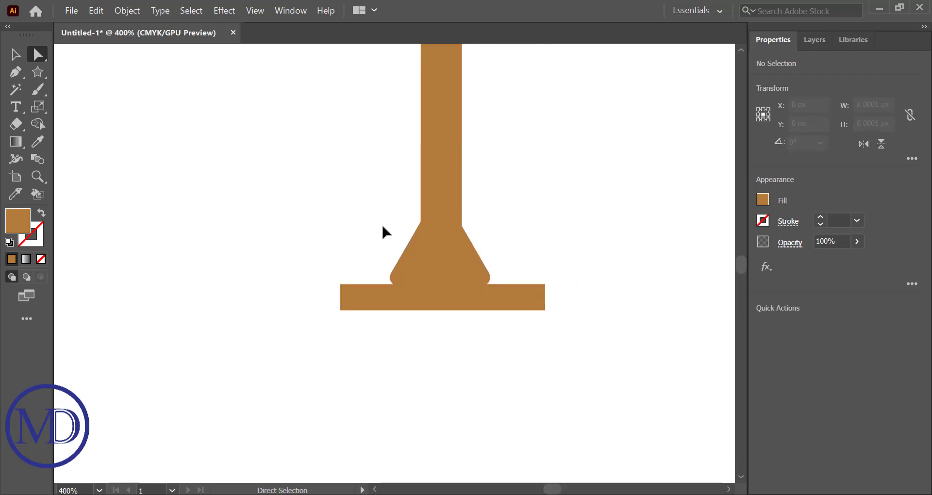
pyautogui.moveTo(447, 257); pyautogui.dragTo(445, 243)
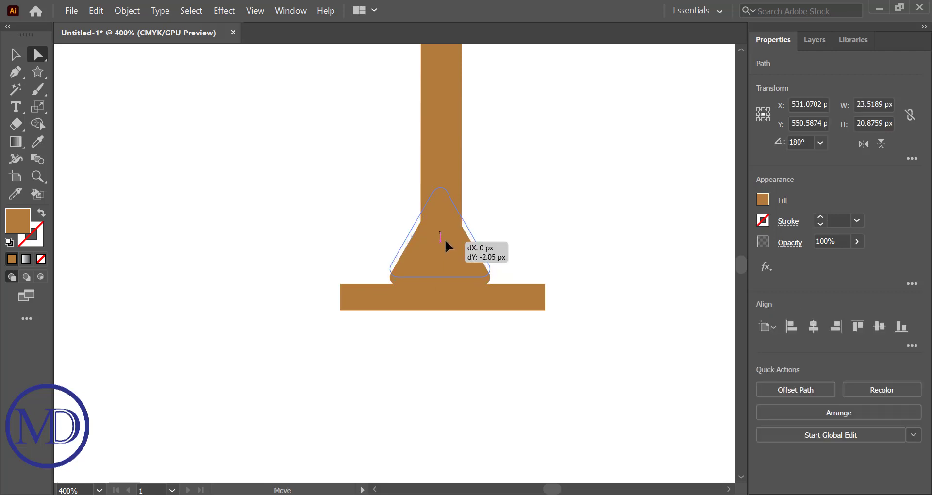
# - Raise the base bar about 4 px to butt against the triangle, then select their anchors
pyautogui.click(451, 296)
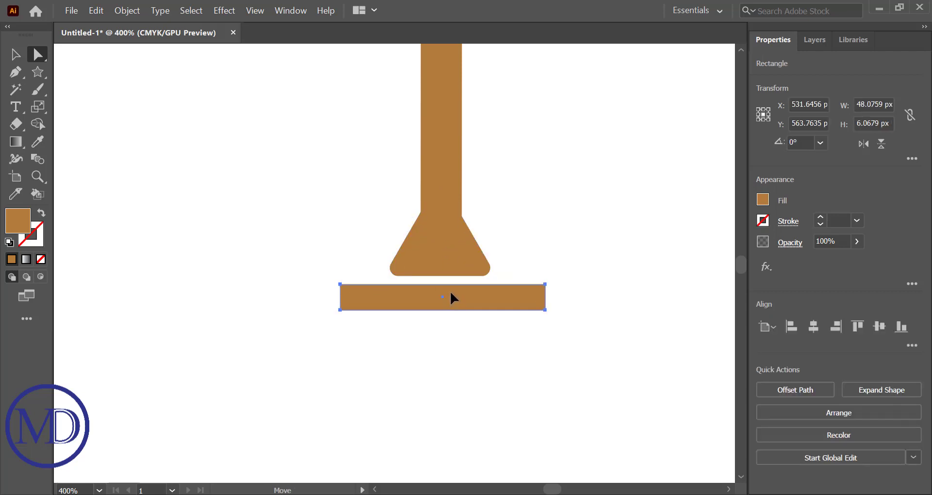
pyautogui.moveTo(450, 294); pyautogui.dragTo(445, 285)
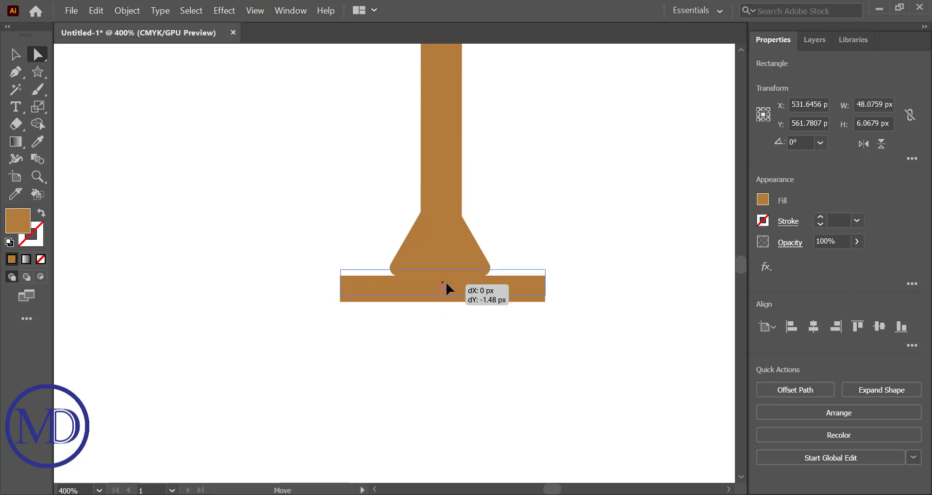
pyautogui.click(444, 321)
pyautogui.moveTo(588, 334); pyautogui.dragTo(321, 189)
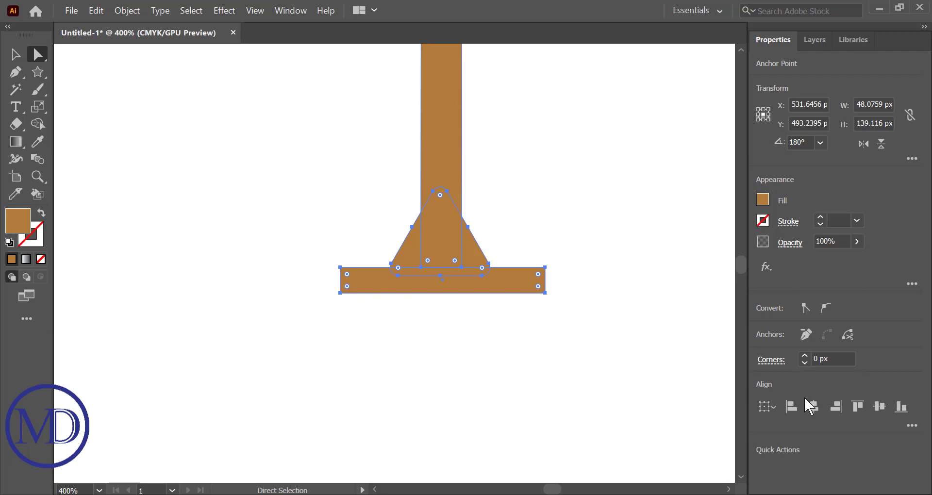
# - Undo the collapsed anchors, then centre the stem, flare and base horizontally as whole objects
pyautogui.click(814, 406)
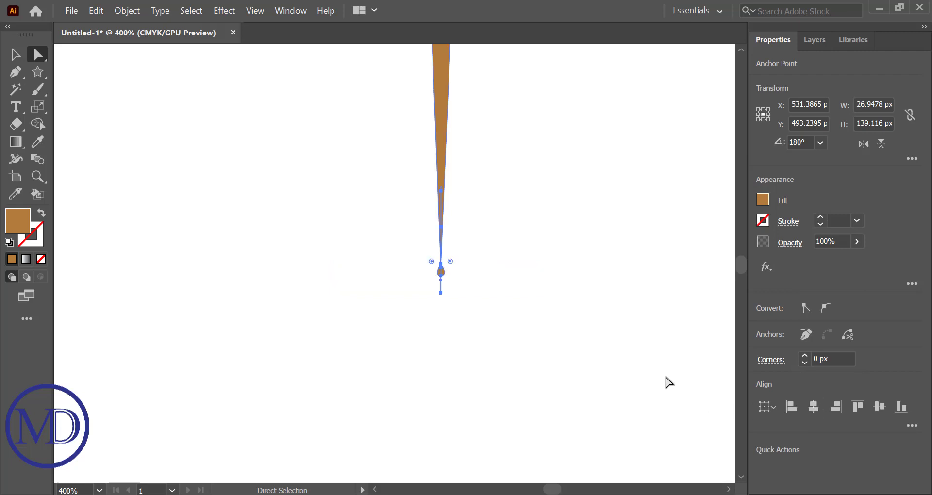
pyautogui.hotkey('ctrl', 'z')
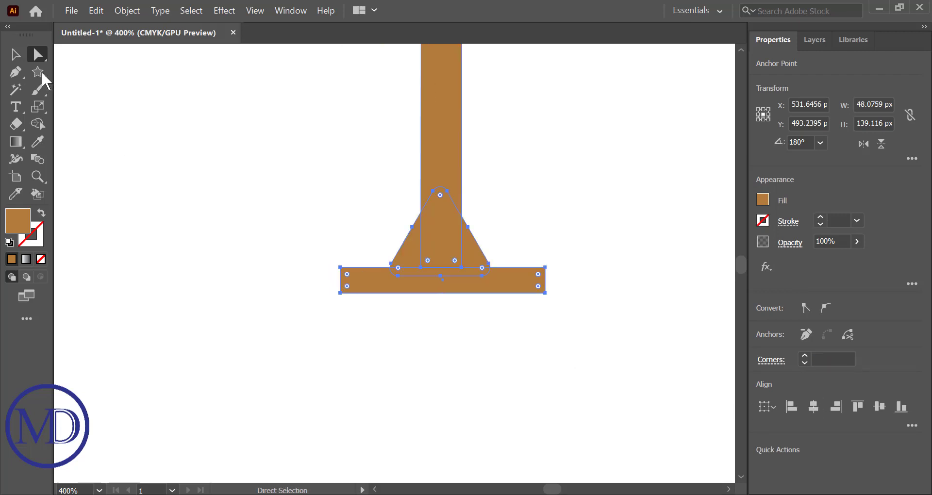
pyautogui.click(15, 54)
pyautogui.click(404, 326)
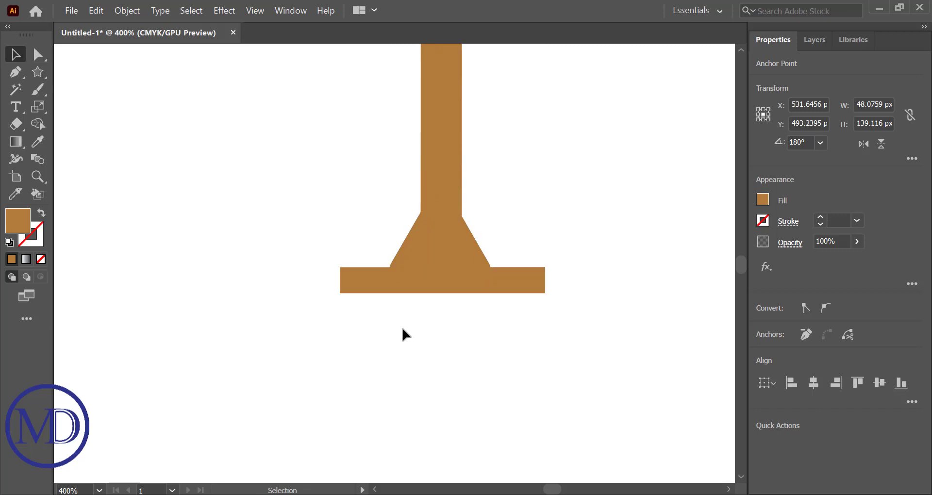
pyautogui.click(475, 289)
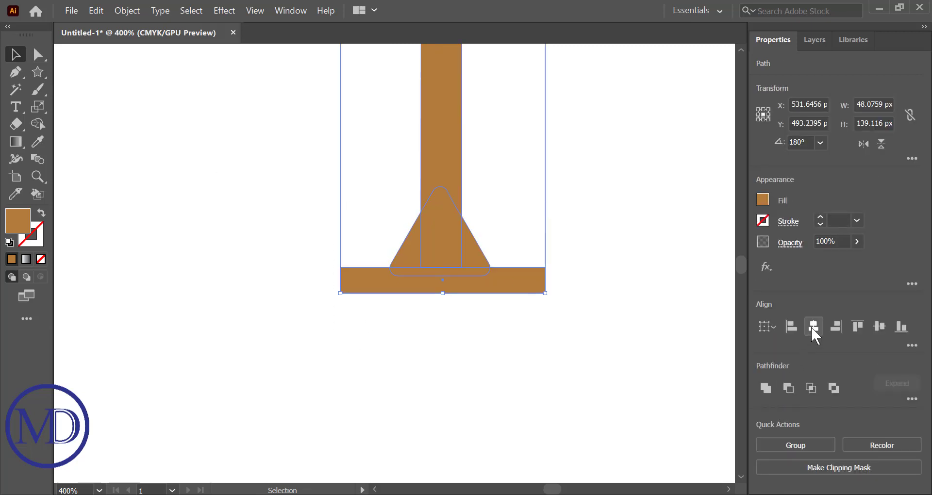
pyautogui.click(814, 335)
# - Nudge the flared triangle down two steps so it overlaps the base bar
pyautogui.click(504, 310)
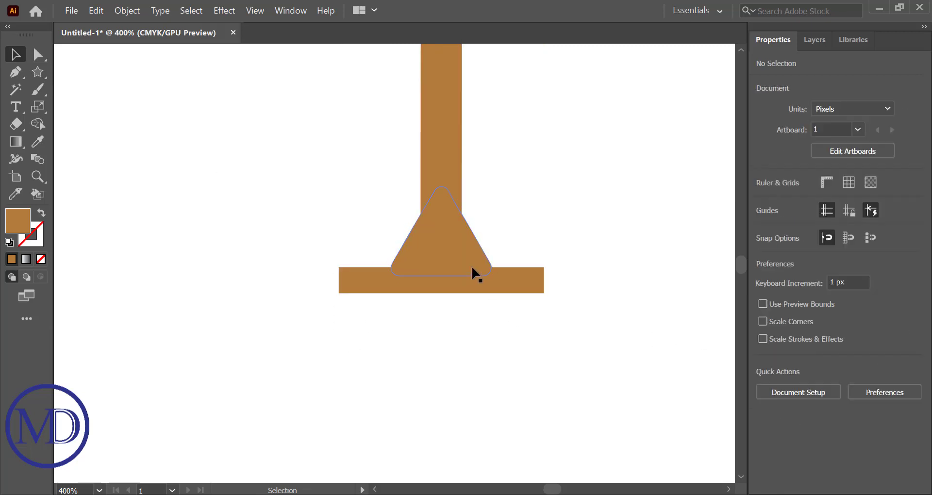
pyautogui.click(450, 250)
pyautogui.press('Down')
pyautogui.press('Down')
pyautogui.press('Down')
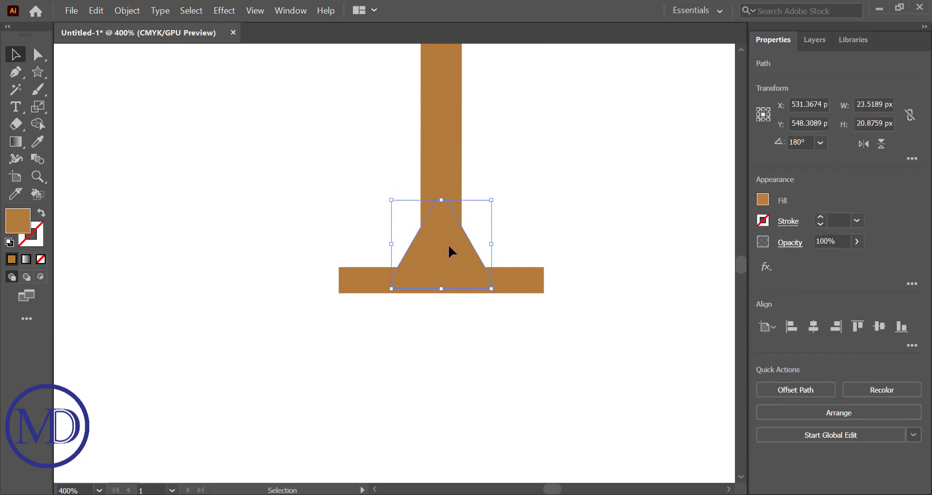
pyautogui.press('Down')
pyautogui.press('Down')
pyautogui.click(490, 347)
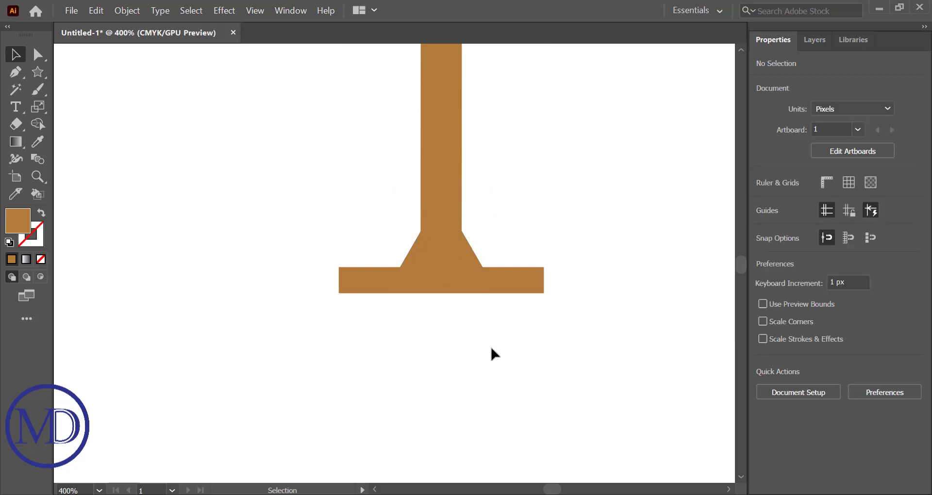
pyautogui.moveTo(477, 316); pyautogui.dragTo(375, 216)
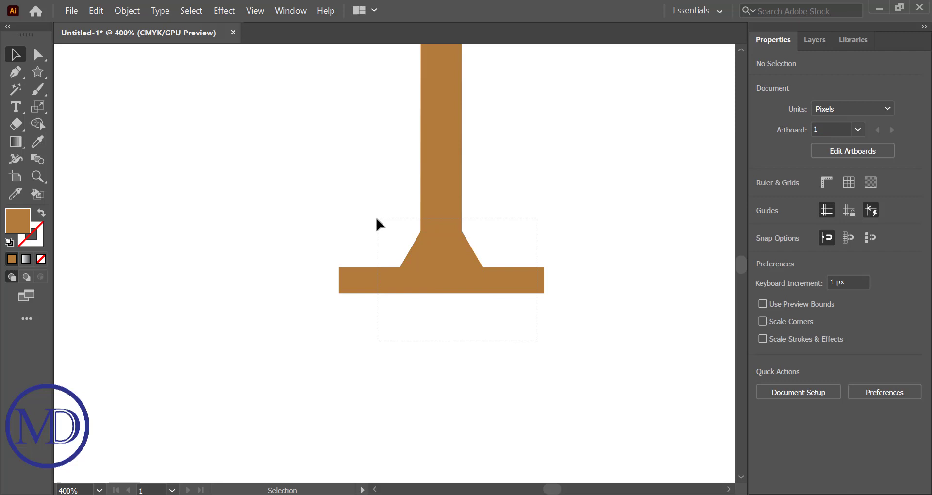
pyautogui.click(410, 364)
pyautogui.click(505, 287)
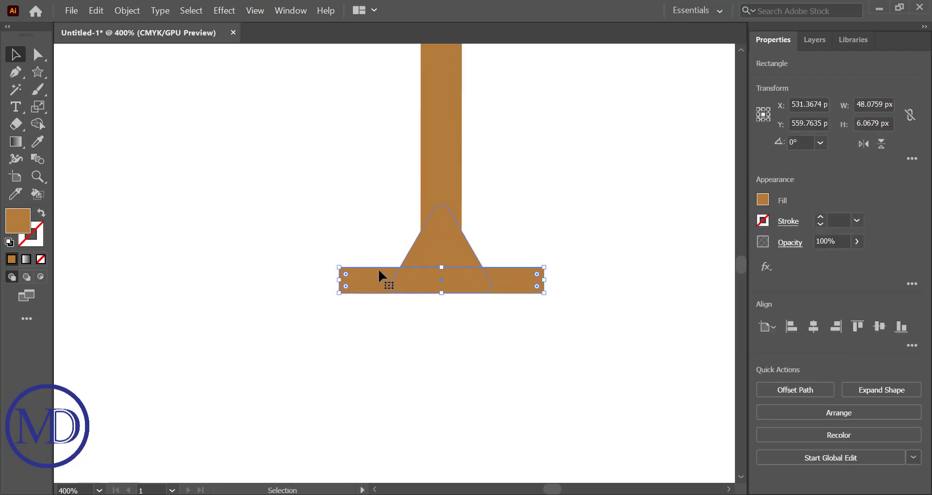
# - Fully round both ends of the base bar with the Live Corners widget, then inspect both ends
pyautogui.press('a')
pyautogui.scroll(5, 346, 272)
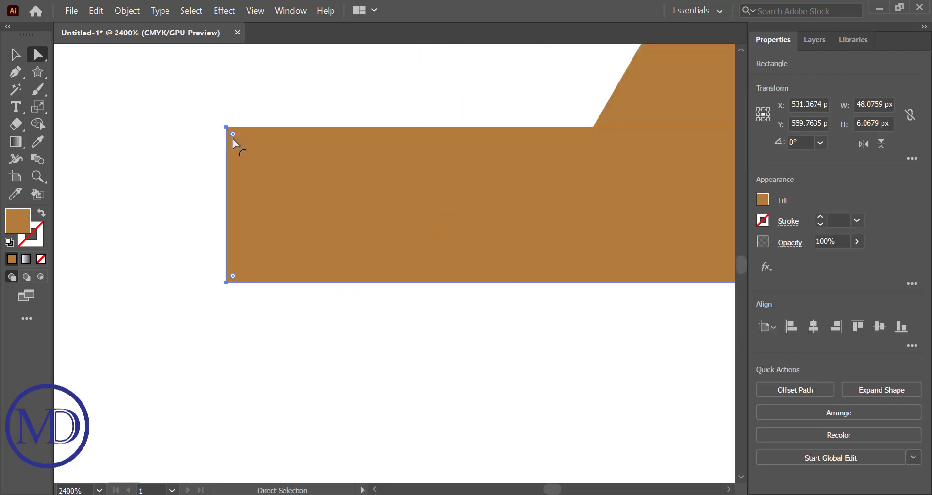
pyautogui.moveTo(233, 138); pyautogui.dragTo(407, 172)
pyautogui.hscroll(5, 408, 172)
pyautogui.hscroll(5, 407, 172)
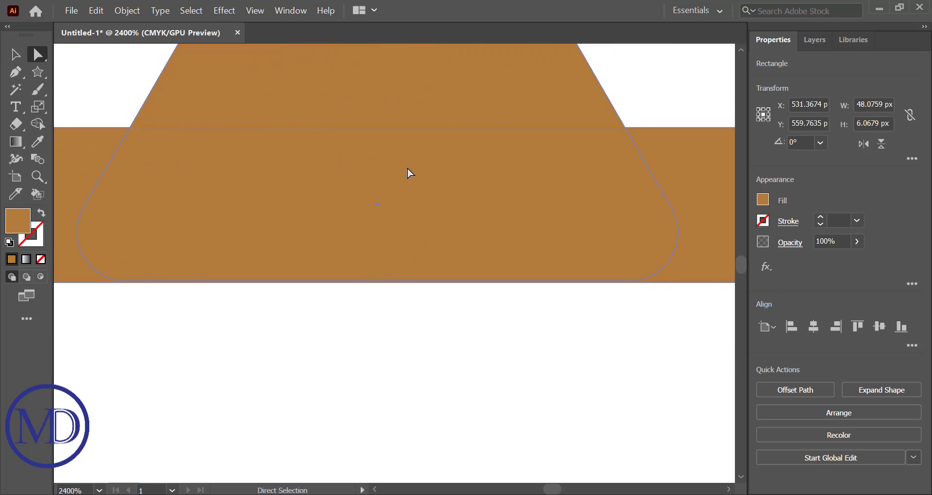
pyautogui.hscroll(4, 408, 172)
pyautogui.hscroll(4, 407, 172)
pyautogui.hscroll(2, 407, 172)
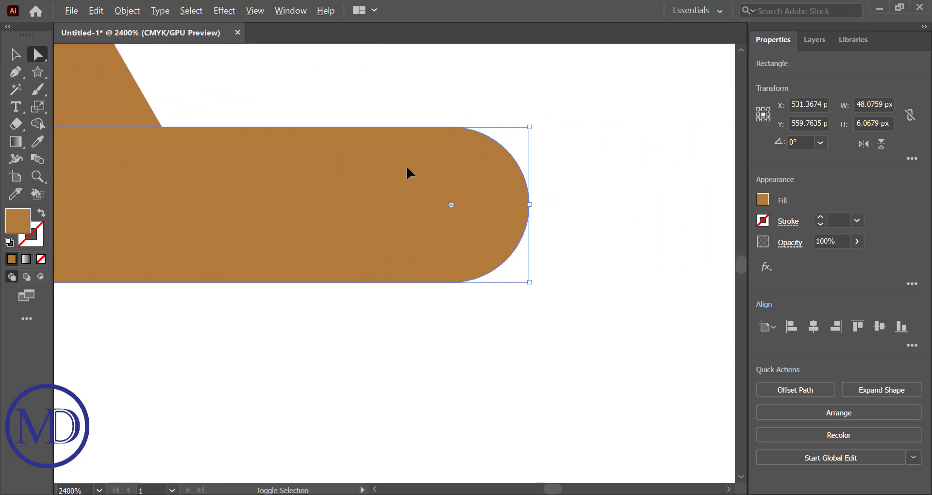
pyautogui.scroll(-2, 407, 172)
pyautogui.scroll(-1, 407, 172)
pyautogui.scroll(-2, 407, 172)
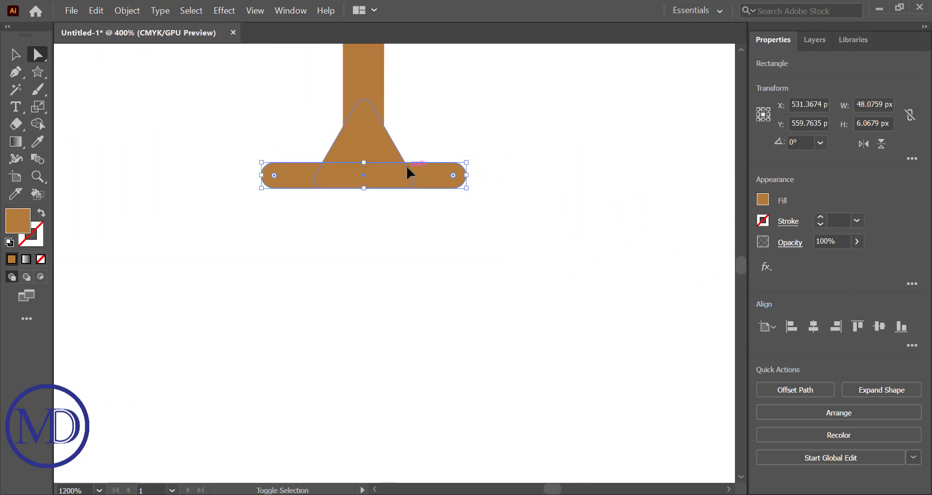
pyautogui.scroll(-2, 407, 170)
pyautogui.scroll(-2, 406, 170)
pyautogui.scroll(-2, 407, 170)
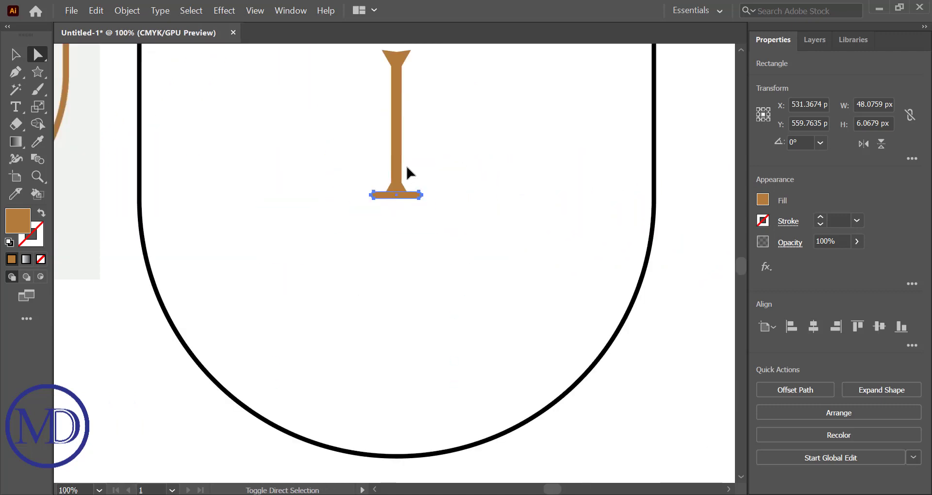
pyautogui.scroll(4, 406, 168)
pyautogui.scroll(1, 407, 173)
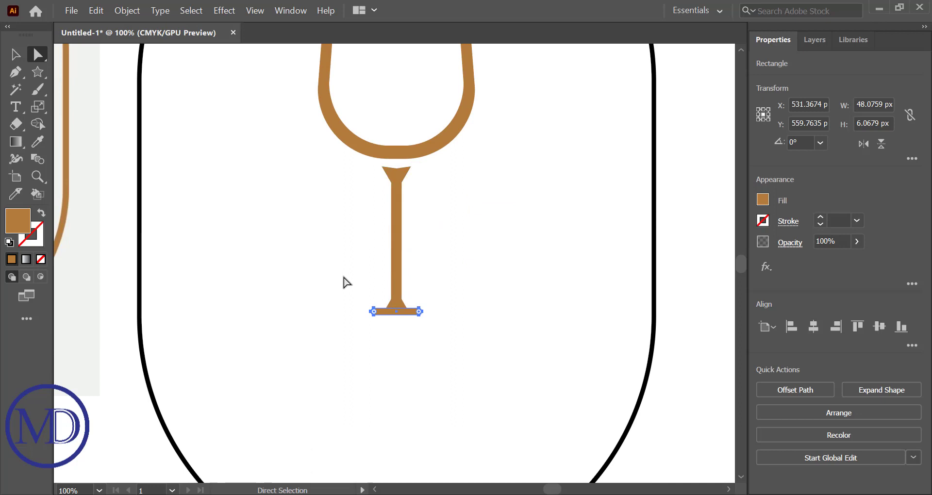
pyautogui.scroll(-2, 347, 282)
pyautogui.scroll(4, 343, 281)
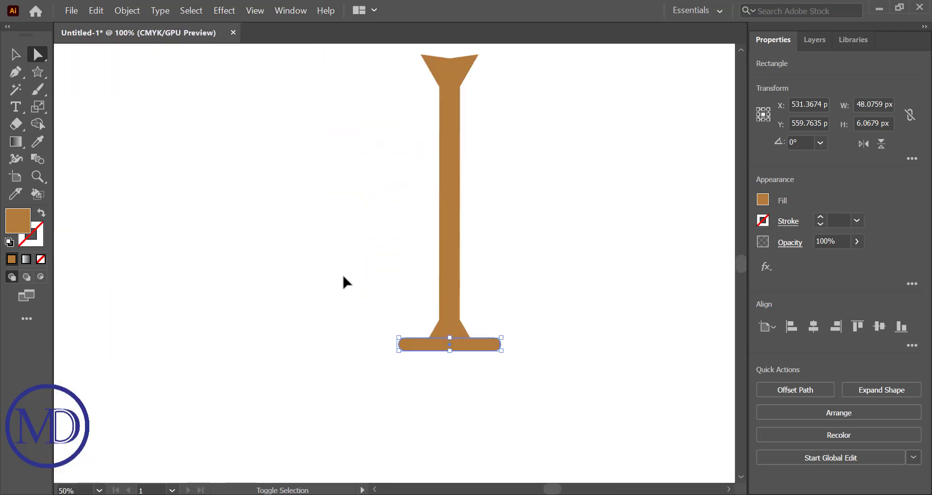
pyautogui.scroll(1, 342, 282)
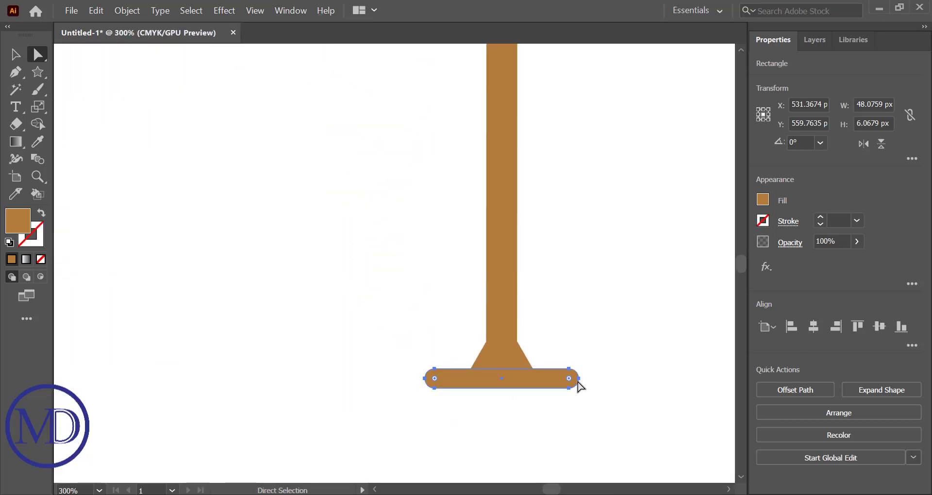
pyautogui.scroll(2, 578, 384)
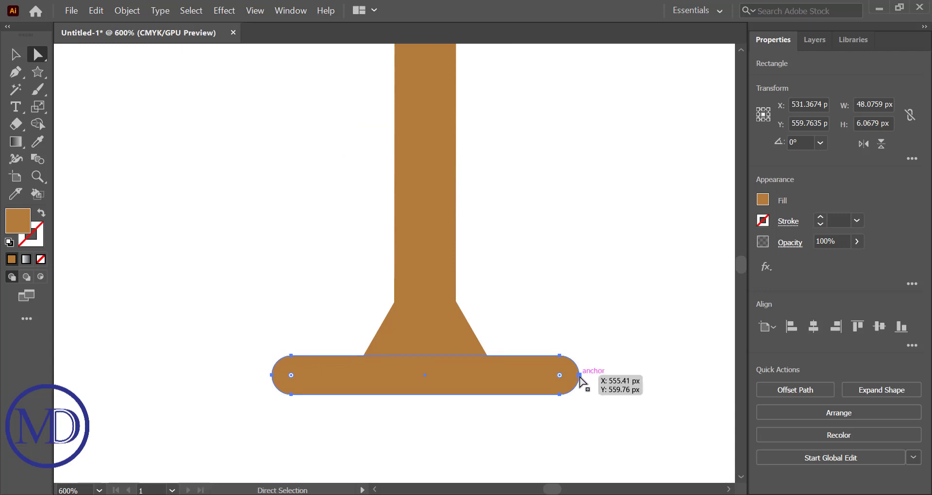
# - Widen the rounded base bar evenly from its centre and adjust its height
pyautogui.click(231, 308)
pyautogui.click(313, 366)
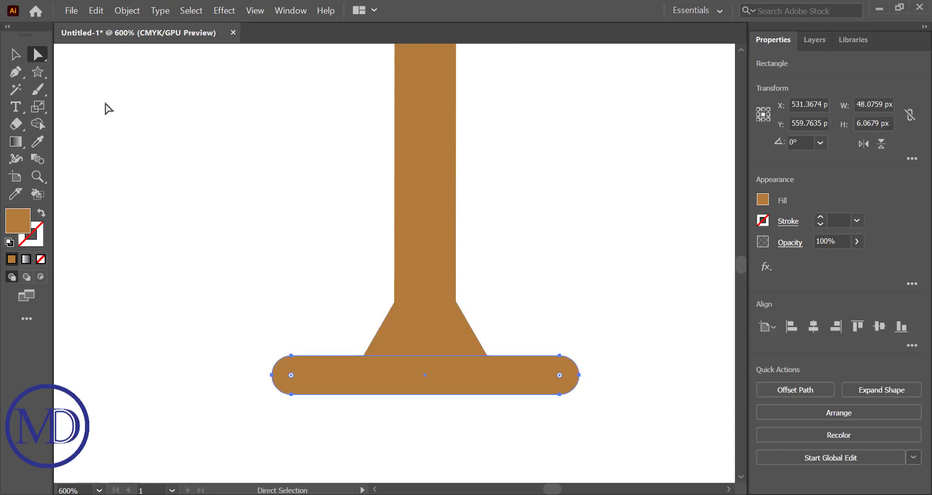
pyautogui.click(15, 54)
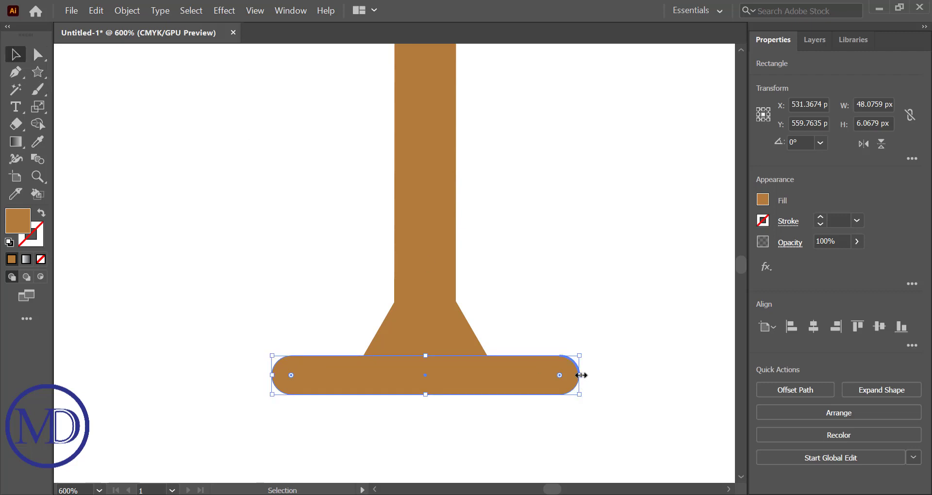
pyautogui.moveTo(581, 375); pyautogui.dragTo(610, 378)
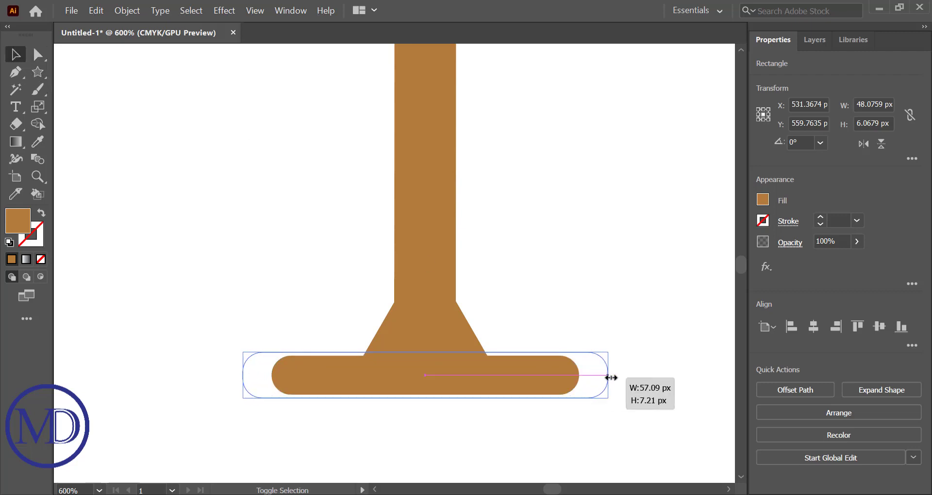
pyautogui.moveTo(611, 377); pyautogui.dragTo(630, 376)
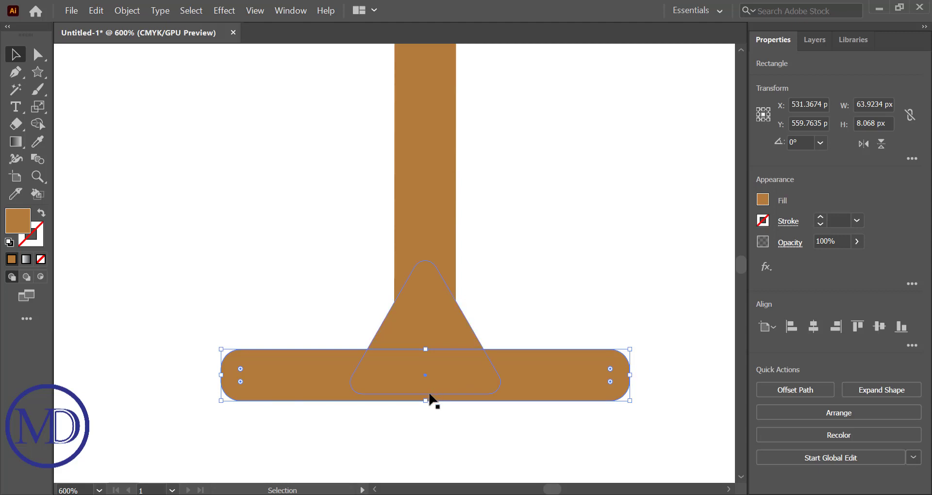
pyautogui.moveTo(429, 405); pyautogui.dragTo(429, 376)
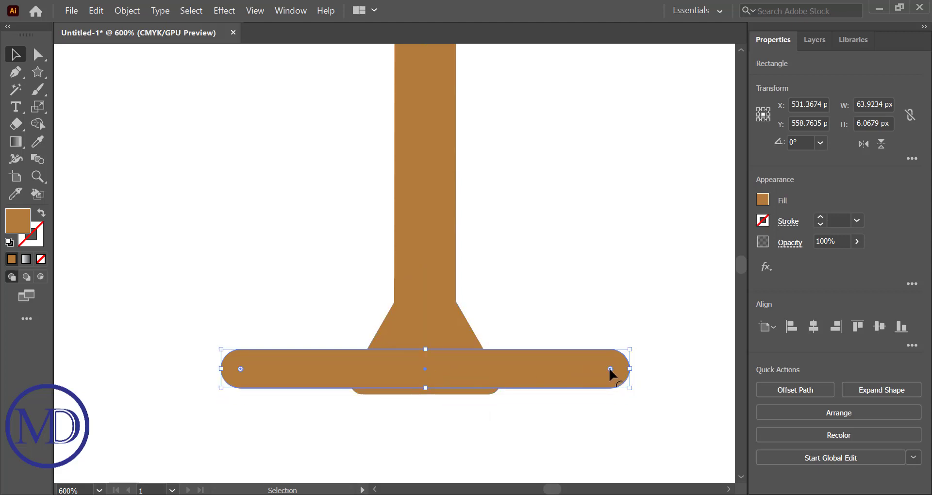
pyautogui.moveTo(630, 370); pyautogui.dragTo(649, 374)
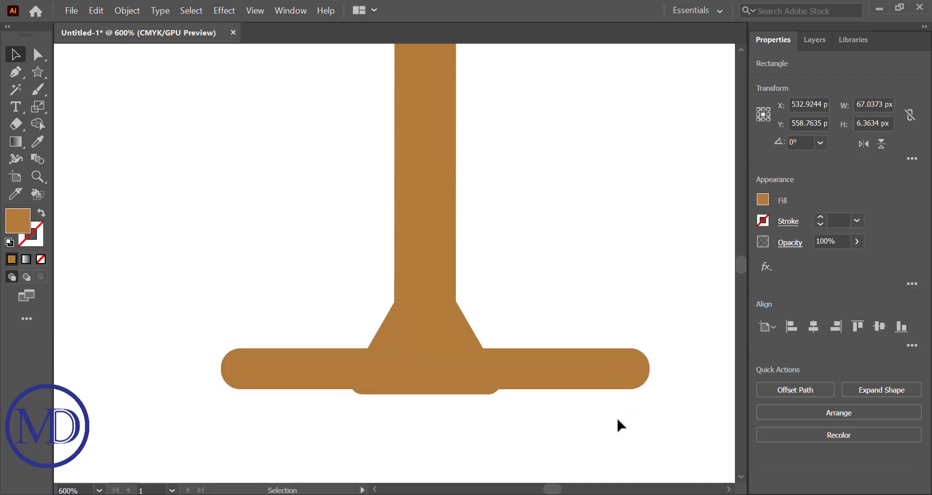
# - Centre the flare, stem and base horizontally and lower the base bar beneath the flare
pyautogui.moveTo(616, 419); pyautogui.dragTo(260, 336)
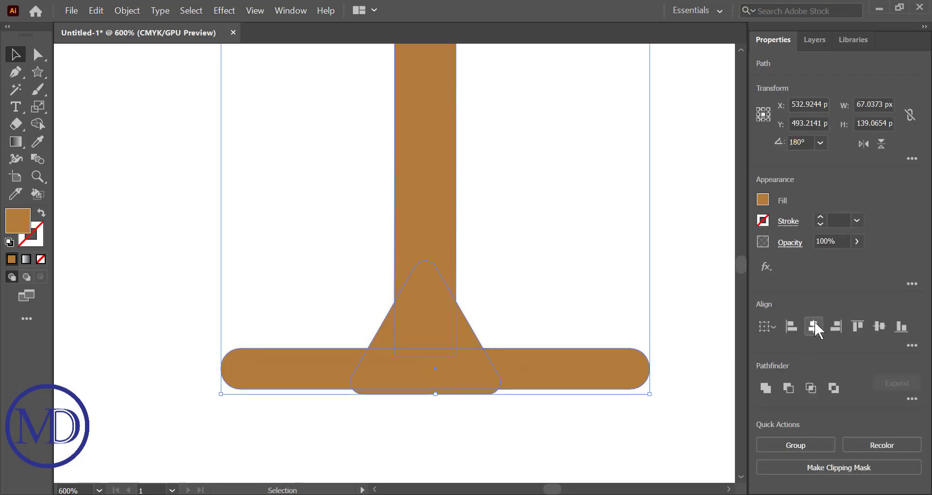
pyautogui.click(792, 326)
pyautogui.click(631, 436)
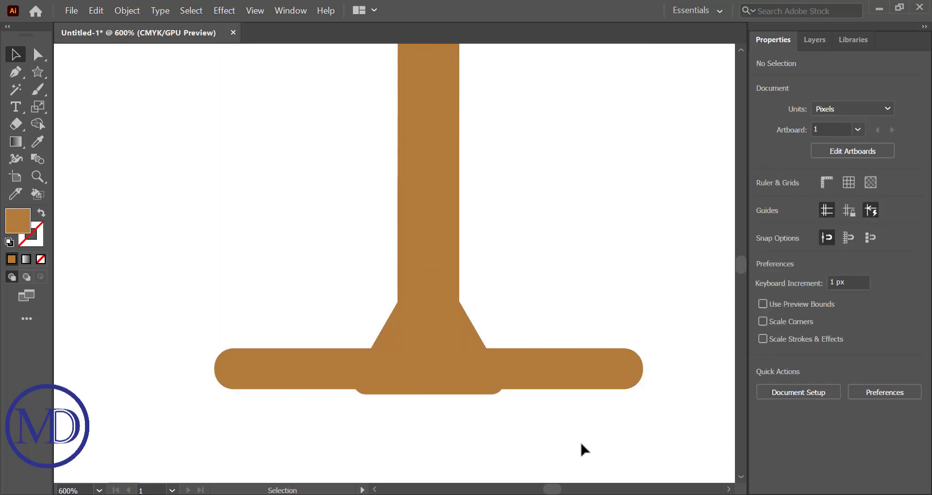
pyautogui.moveTo(580, 439); pyautogui.dragTo(374, 297)
pyautogui.click(489, 427)
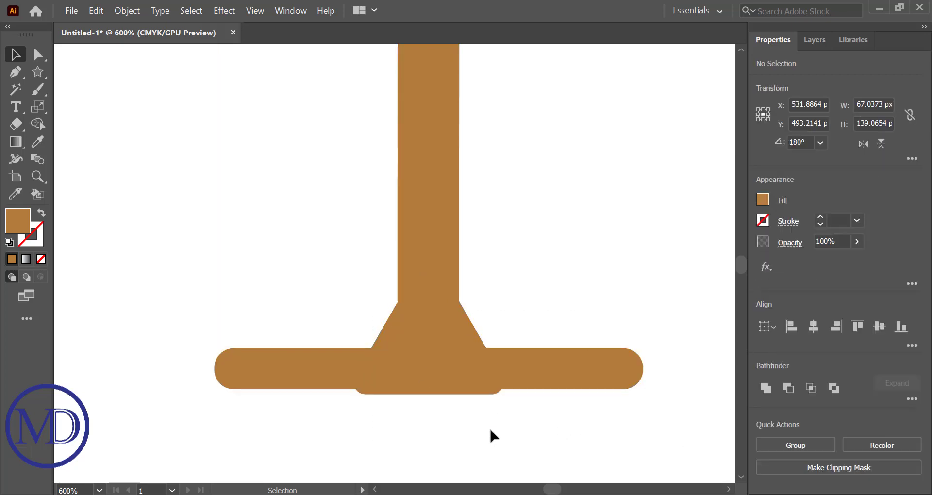
pyautogui.moveTo(513, 366); pyautogui.dragTo(513, 373)
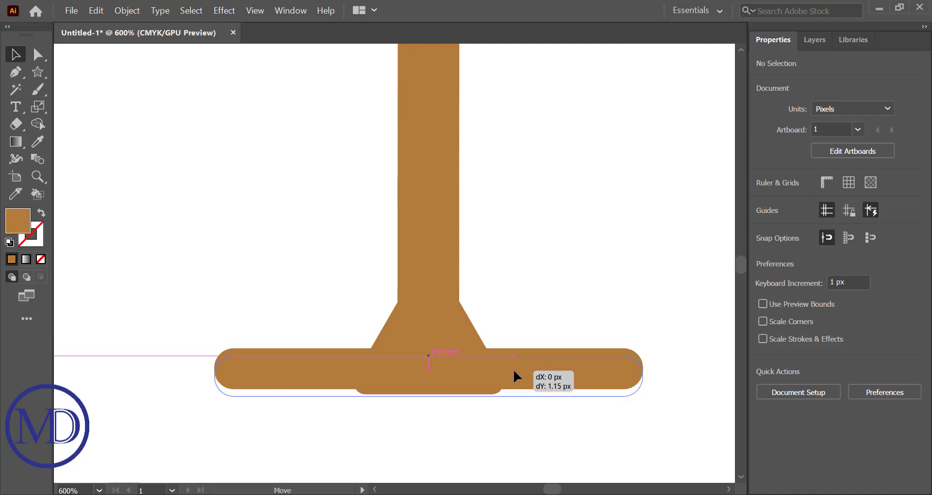
# - Centre the three foot parts again and unite them into one shape with Pathfinder
pyautogui.click(509, 427)
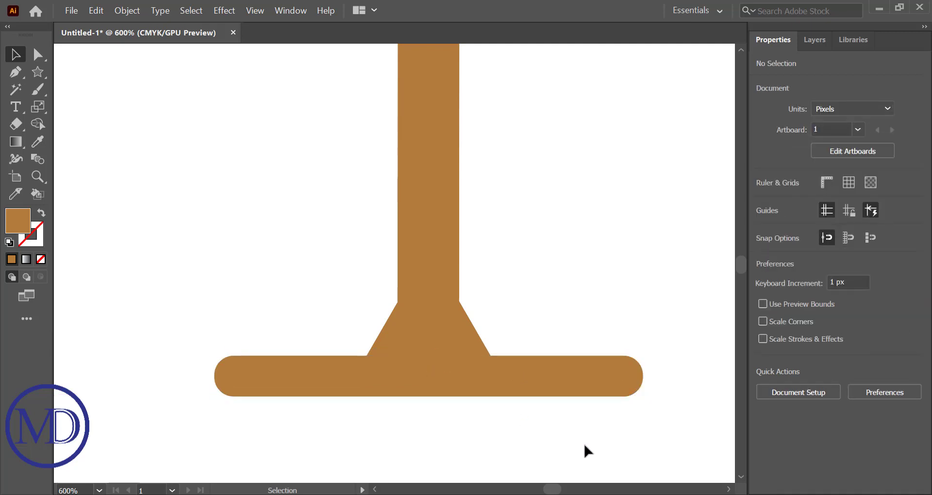
pyautogui.moveTo(585, 449); pyautogui.dragTo(378, 299)
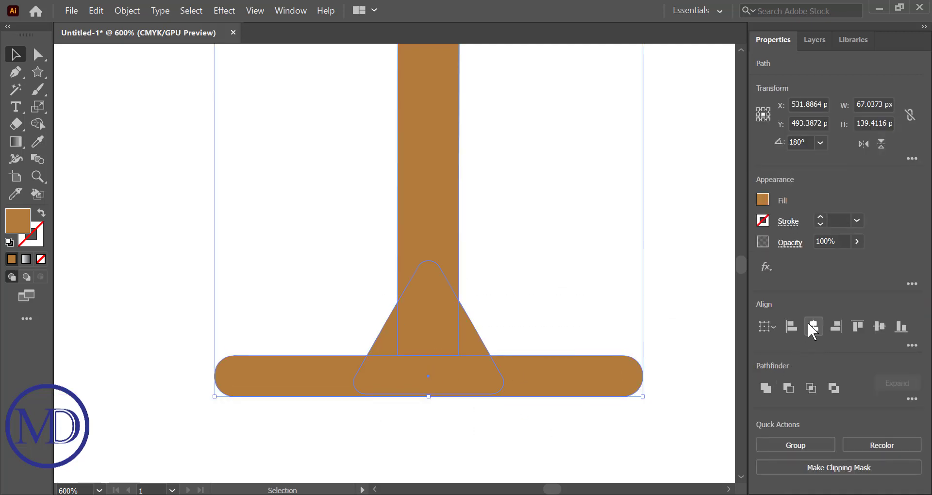
pyautogui.click(766, 390)
pyautogui.click(588, 440)
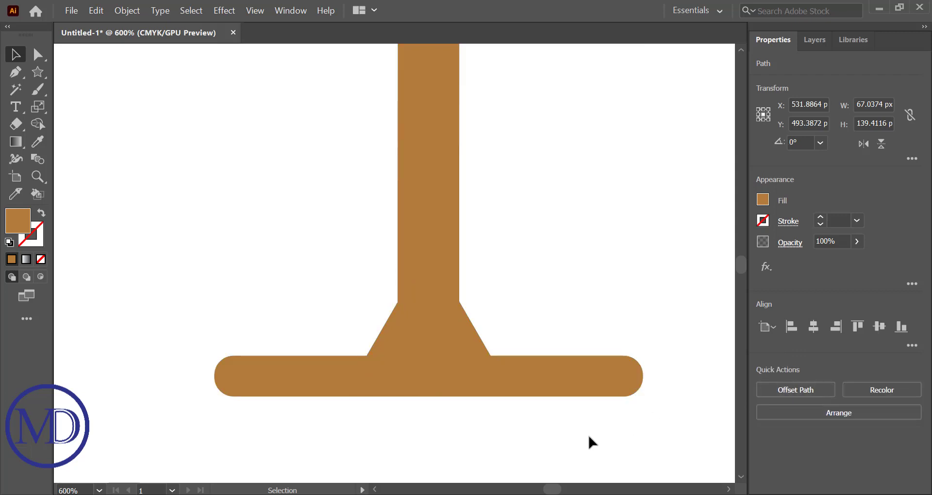
pyautogui.scroll(-2, 590, 438)
pyautogui.scroll(-2, 589, 438)
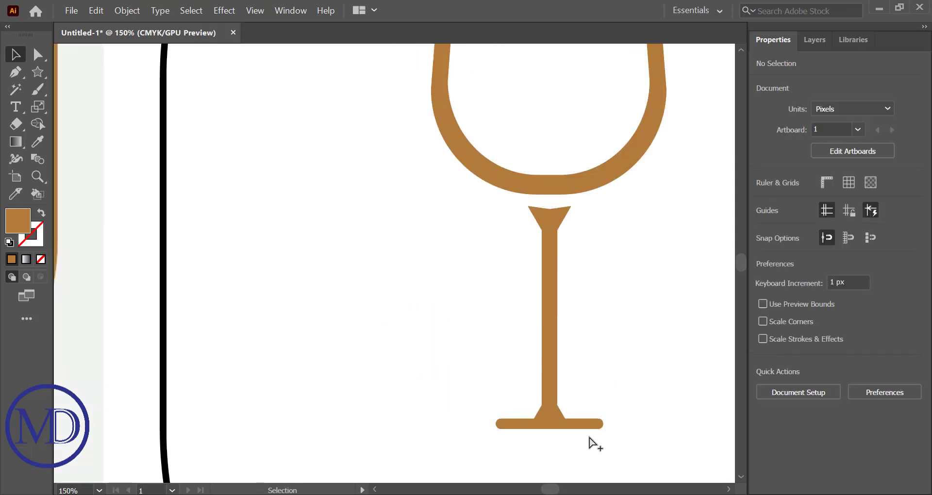
# - Narrow the wine glass bowl to match the reference and make the stem slimmer
pyautogui.scroll(-1, 589, 438)
pyautogui.scroll(-1, 589, 439)
pyautogui.moveTo(485, 230); pyautogui.dragTo(630, 302)
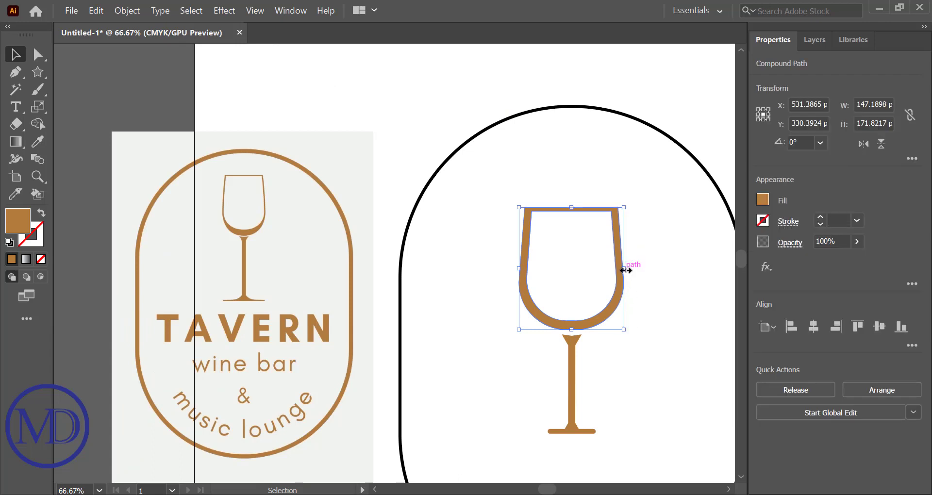
pyautogui.moveTo(626, 270); pyautogui.dragTo(603, 268)
pyautogui.moveTo(537, 358)
pyautogui.mouseDown()
pyautogui.moveTo(652, 389)
pyautogui.moveTo(586, 384)
pyautogui.mouseUp()
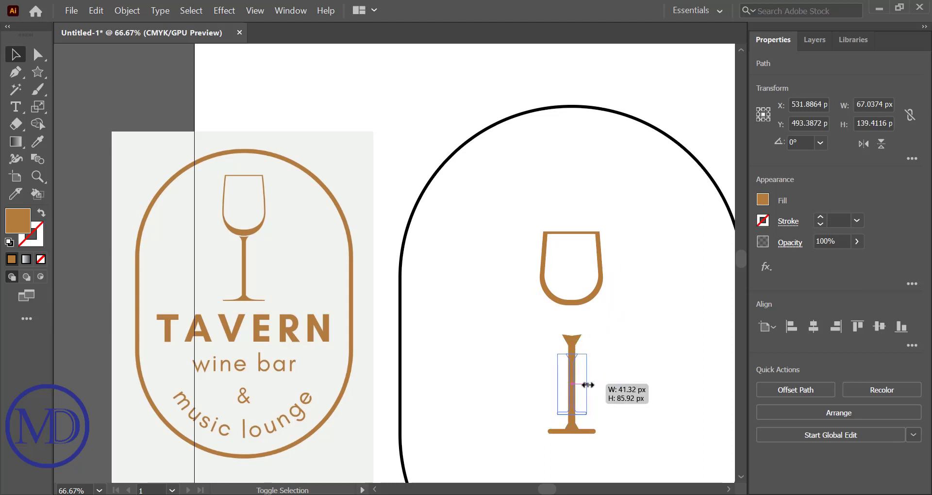
# - Centre the bowl and stem on each other horizontally
pyautogui.click(572, 337)
pyautogui.moveTo(530, 222); pyautogui.dragTo(590, 416)
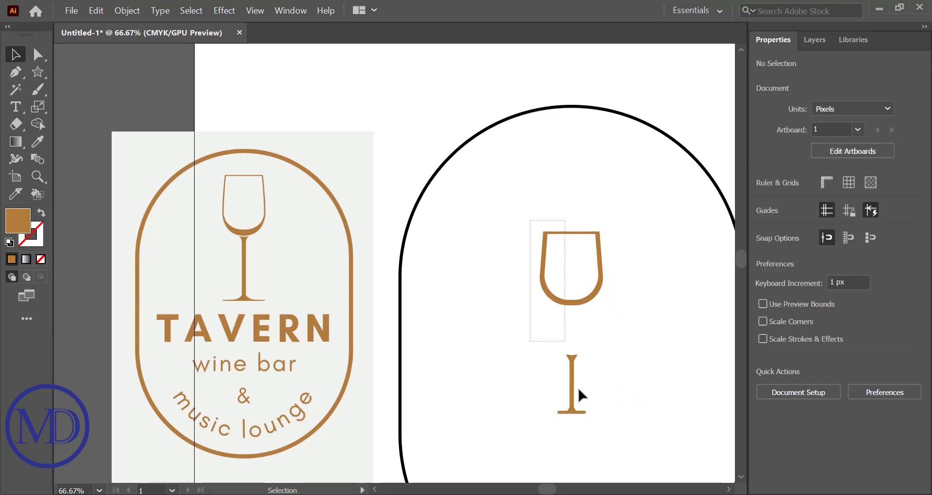
pyautogui.click(813, 327)
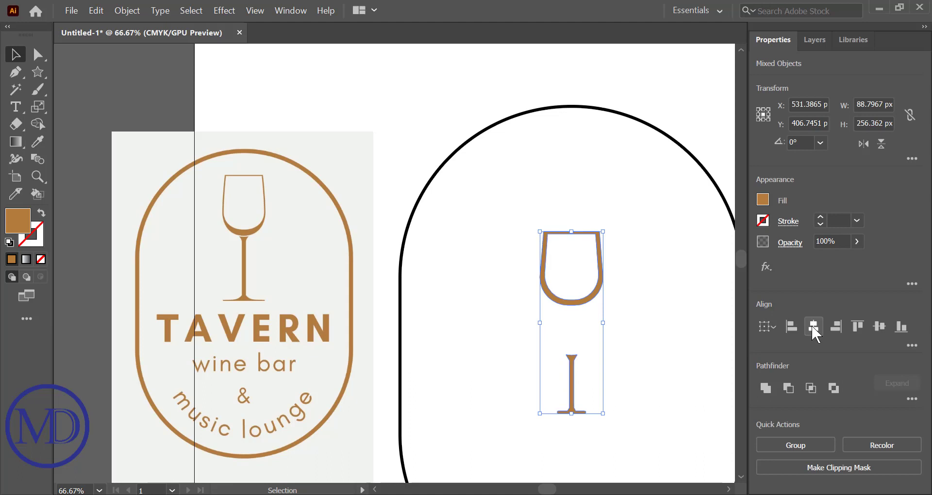
pyautogui.click(633, 400)
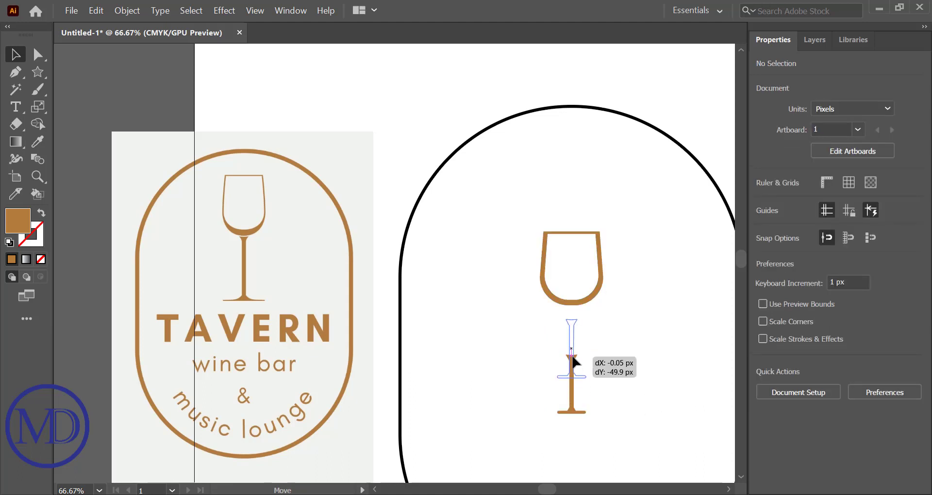
# - Move the stem up under the bowl and stretch it to about 40 × 129 px
pyautogui.moveTo(573, 371); pyautogui.dragTo(573, 346)
pyautogui.click(636, 376)
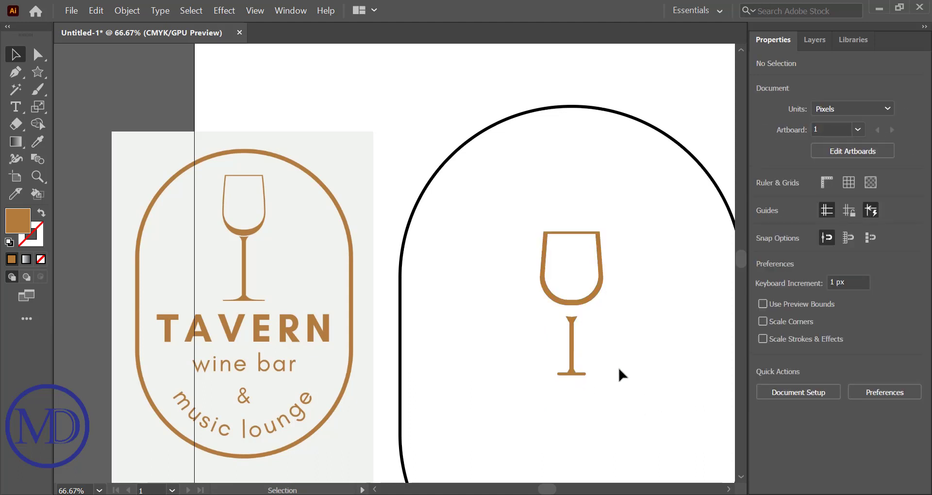
pyautogui.click(573, 321)
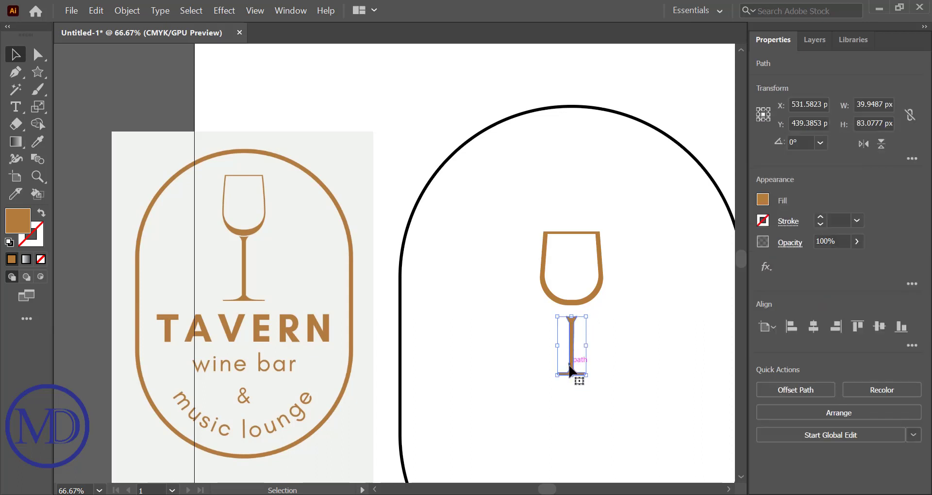
pyautogui.moveTo(571, 375); pyautogui.dragTo(574, 402)
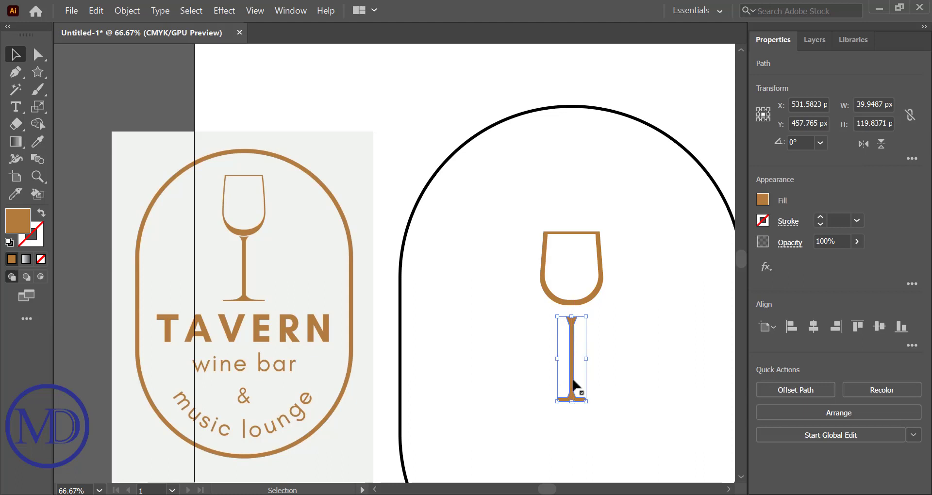
pyautogui.moveTo(571, 316); pyautogui.dragTo(571, 311)
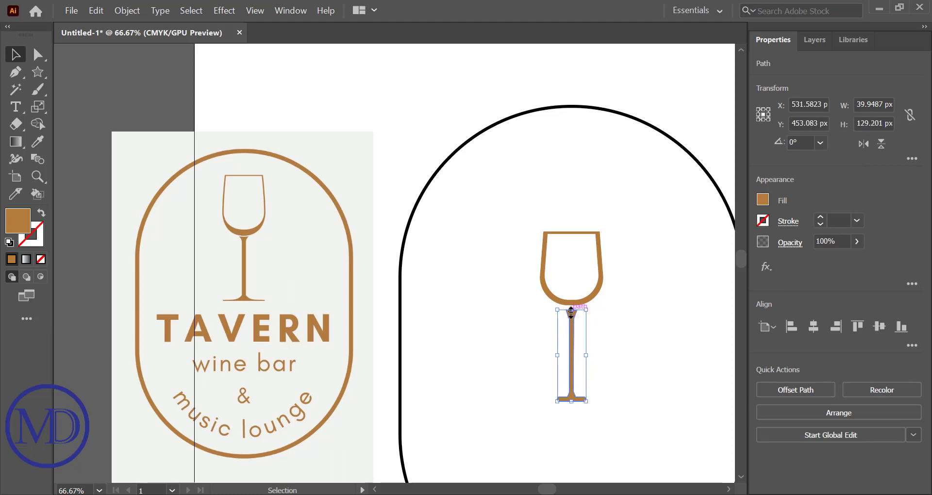
pyautogui.click(642, 360)
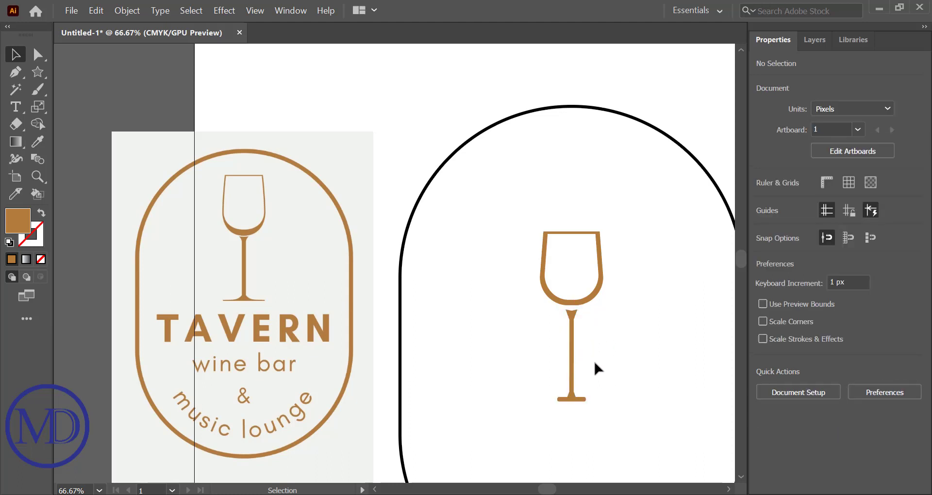
# - Horizontally centre the bowl and stem on each other
pyautogui.moveTo(492, 231); pyautogui.dragTo(633, 408)
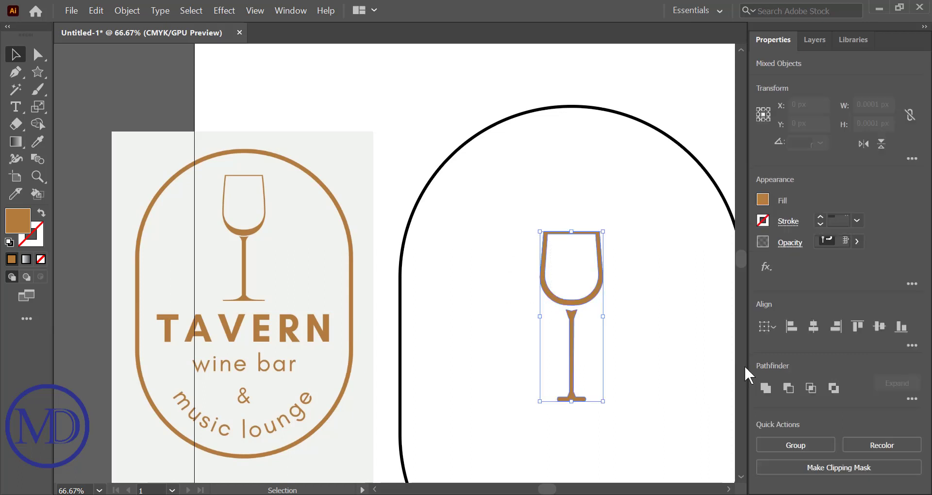
pyautogui.click(811, 322)
pyautogui.click(677, 354)
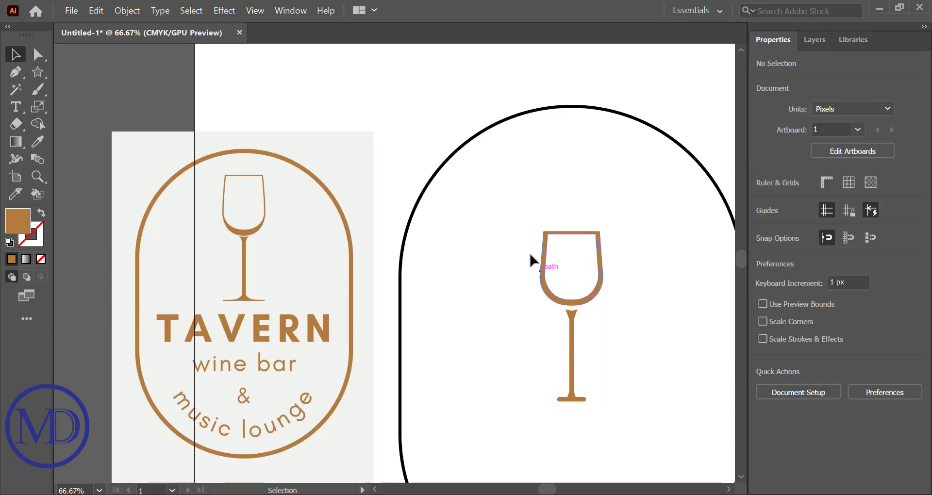
pyautogui.moveTo(527, 229)
pyautogui.mouseDown()
pyautogui.moveTo(615, 287)
pyautogui.moveTo(598, 270)
pyautogui.mouseUp()
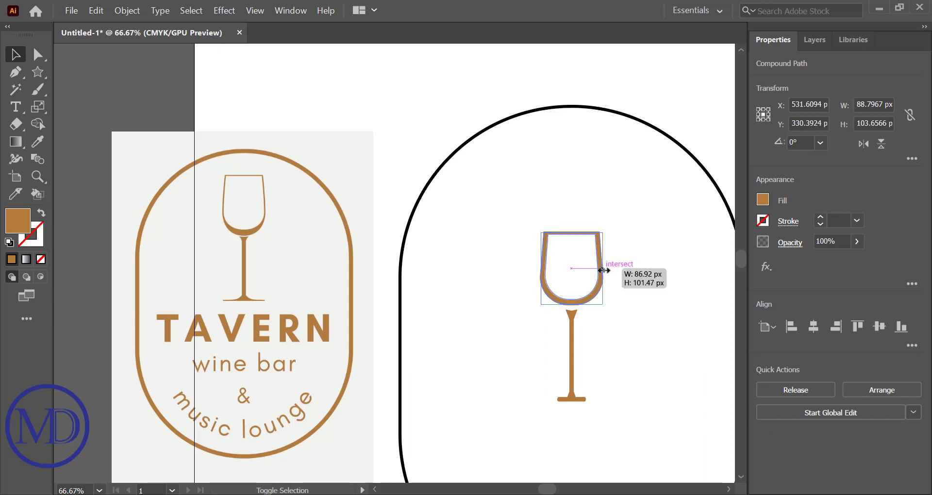
pyautogui.click(625, 331)
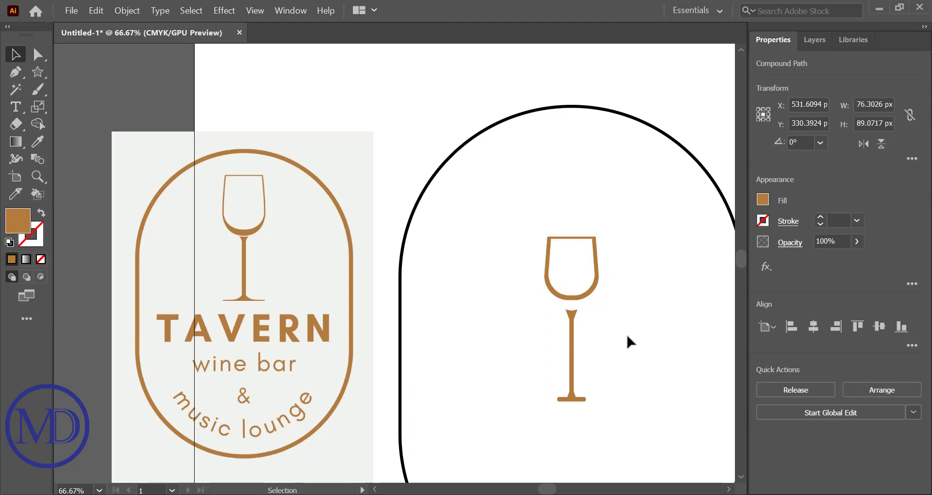
# - Shorten the stem from its bottom and raise it about 10 px to fuse with the bowl
pyautogui.click(571, 355)
pyautogui.moveTo(573, 403); pyautogui.dragTo(573, 388)
pyautogui.click(633, 367)
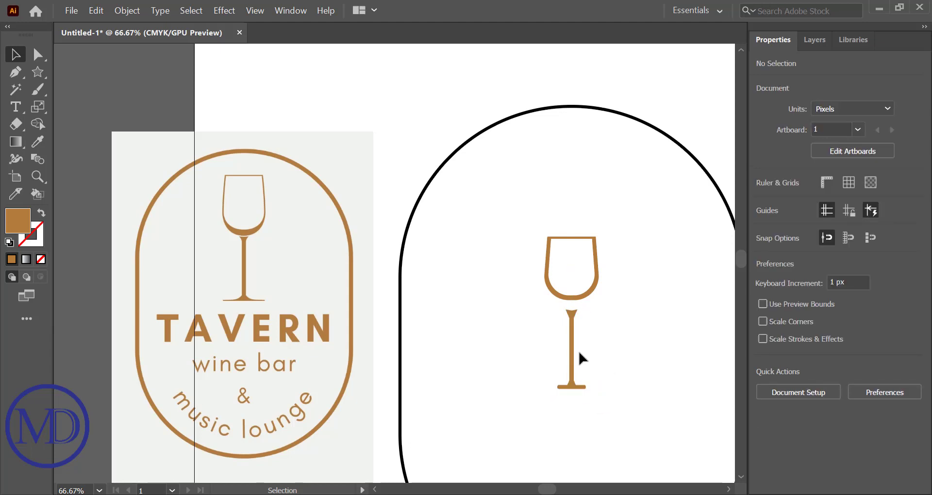
pyautogui.moveTo(573, 350); pyautogui.dragTo(573, 341)
pyautogui.click(643, 339)
pyautogui.moveTo(517, 212)
pyautogui.mouseDown()
pyautogui.moveTo(613, 407)
pyautogui.moveTo(623, 402)
pyautogui.mouseUp()
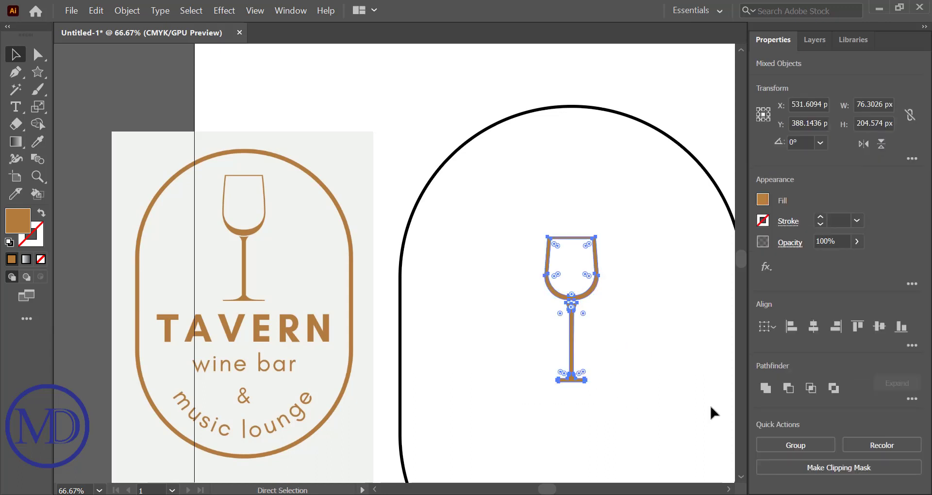
# - Group the wine glass pieces and expand the artwork with Object > Expand
pyautogui.hotkey('ctrl', 'g')
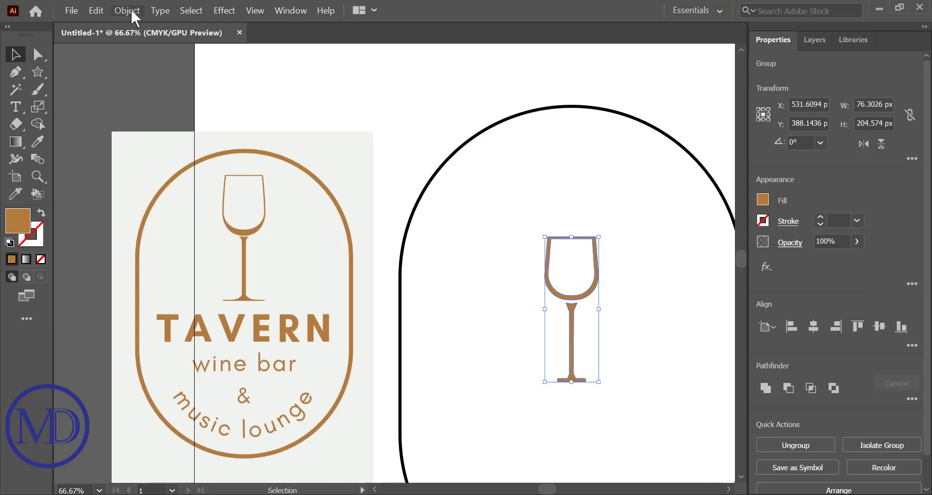
pyautogui.click(132, 12)
pyautogui.click(211, 147)
# - Move the whole 76 × 205 px glass up near the top of the pill frame
pyautogui.click(636, 429)
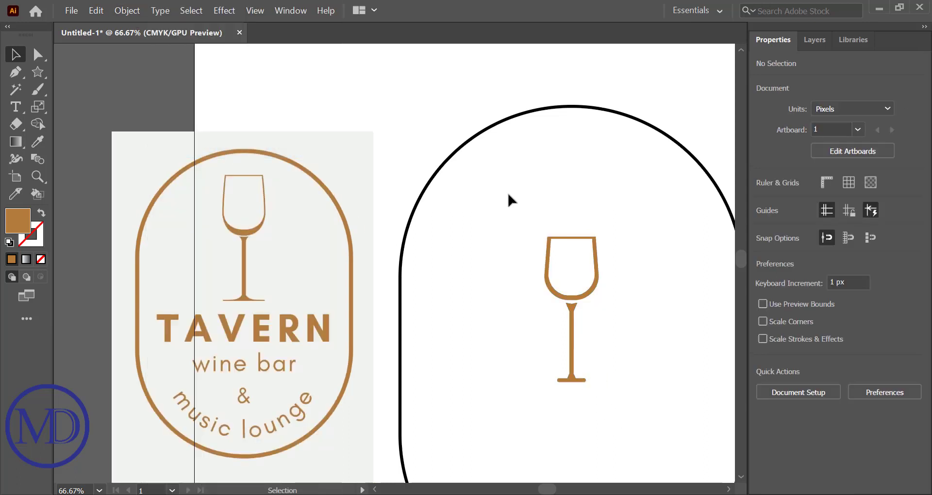
pyautogui.moveTo(507, 192); pyautogui.dragTo(603, 387)
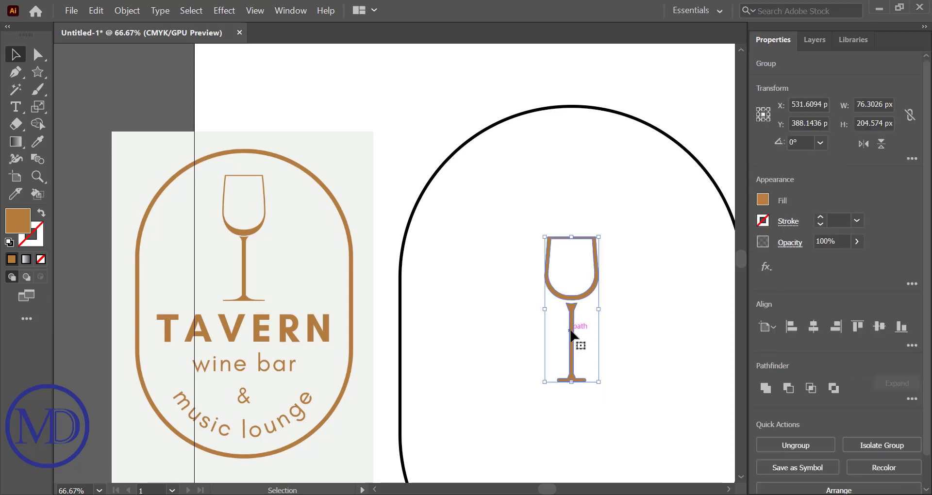
pyautogui.moveTo(571, 333); pyautogui.dragTo(574, 250)
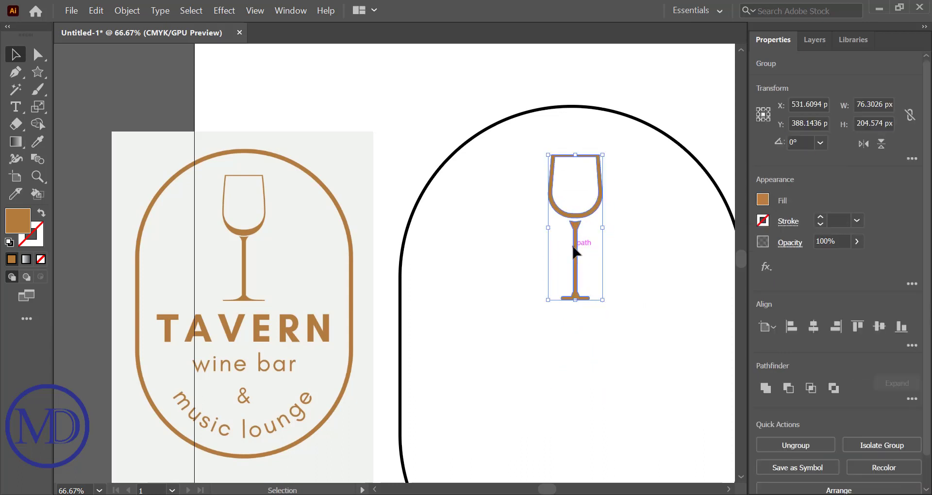
pyautogui.click(534, 325)
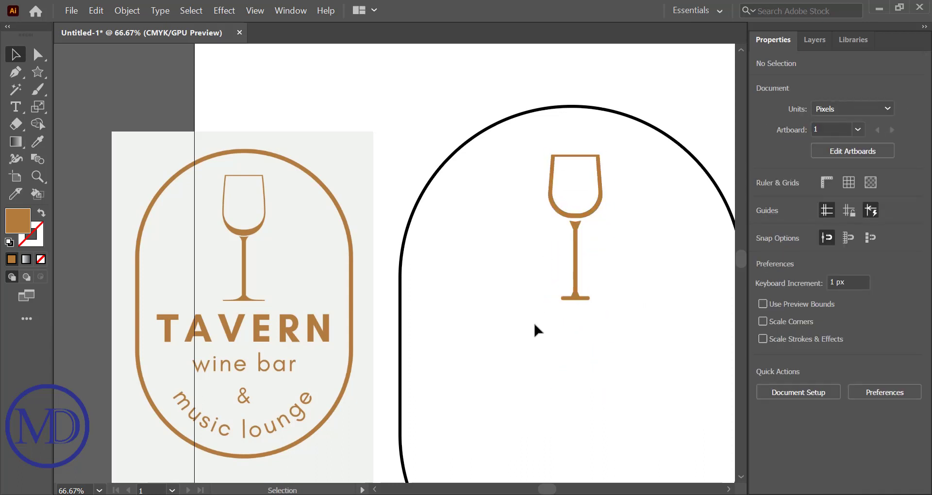
pyautogui.hscroll(3, 534, 330)
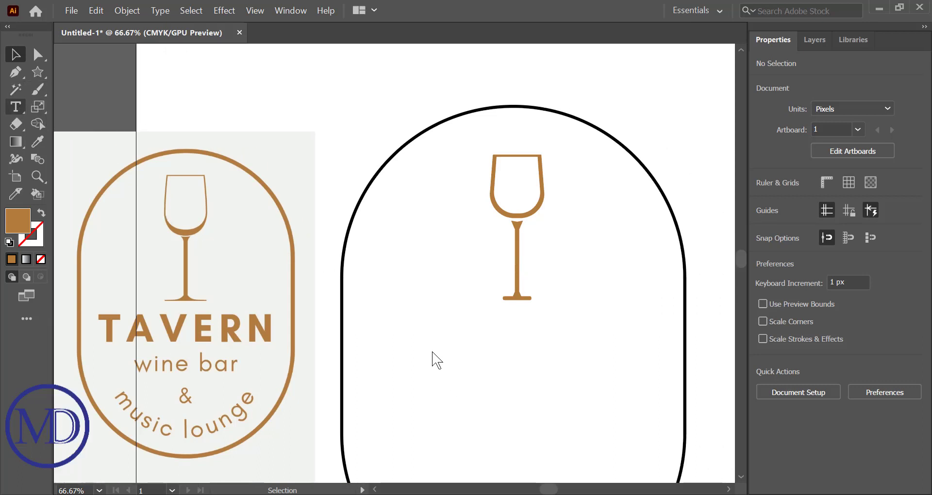
# - Add TAVERN text below the glass, enlarge it to about 96 pt and centre it underneath
pyautogui.press('t')
pyautogui.click(415, 365)
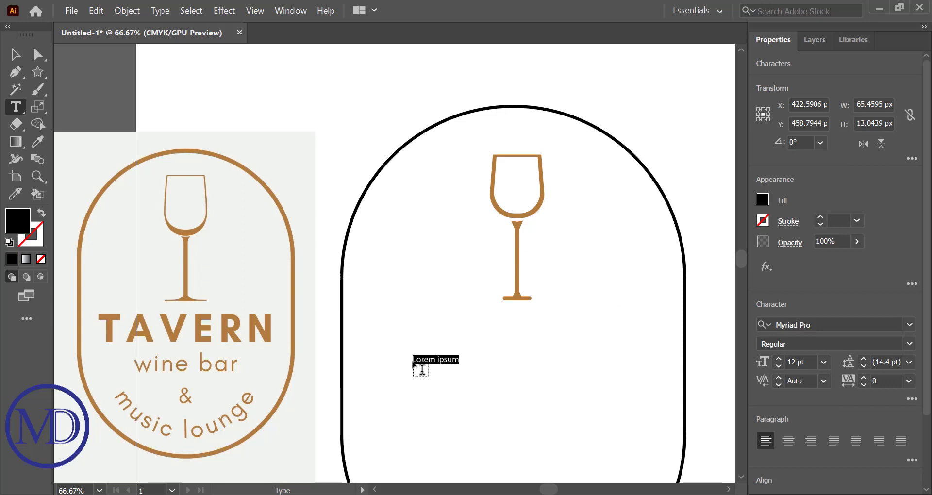
pyautogui.press('BackSpace')
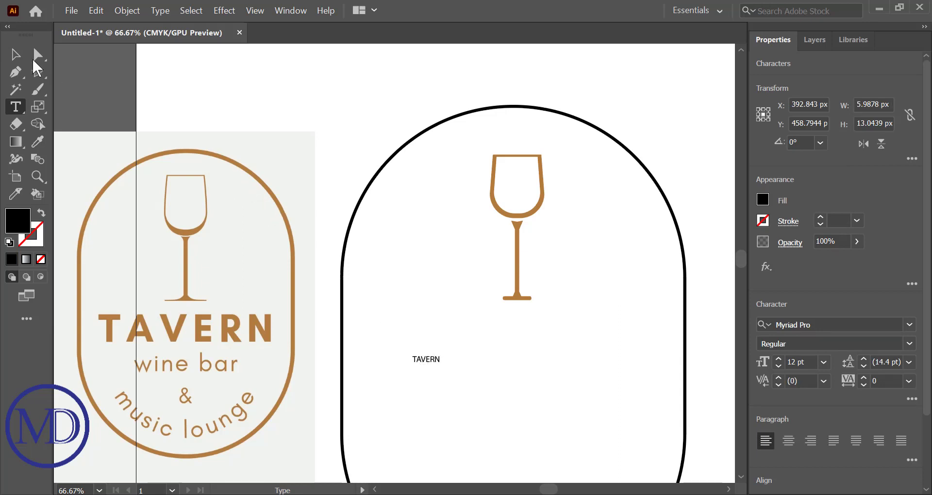
pyautogui.click(15, 54)
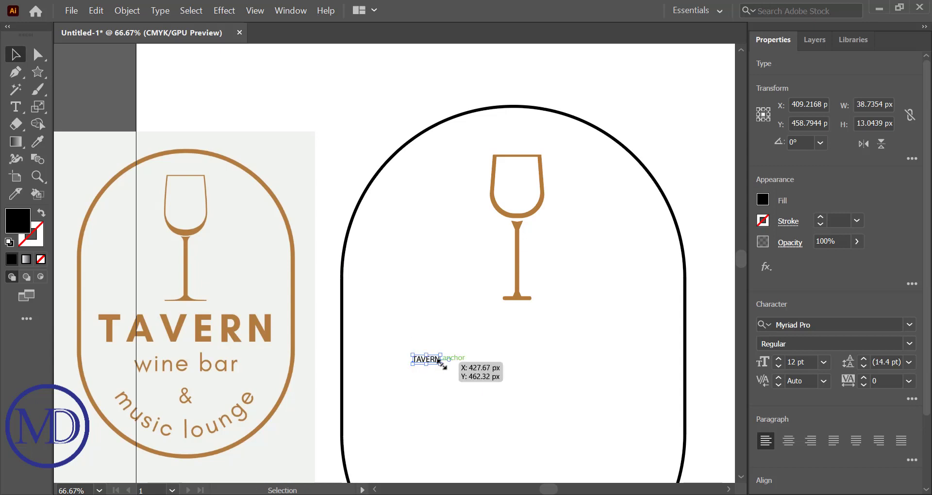
pyautogui.moveTo(441, 364); pyautogui.dragTo(505, 398)
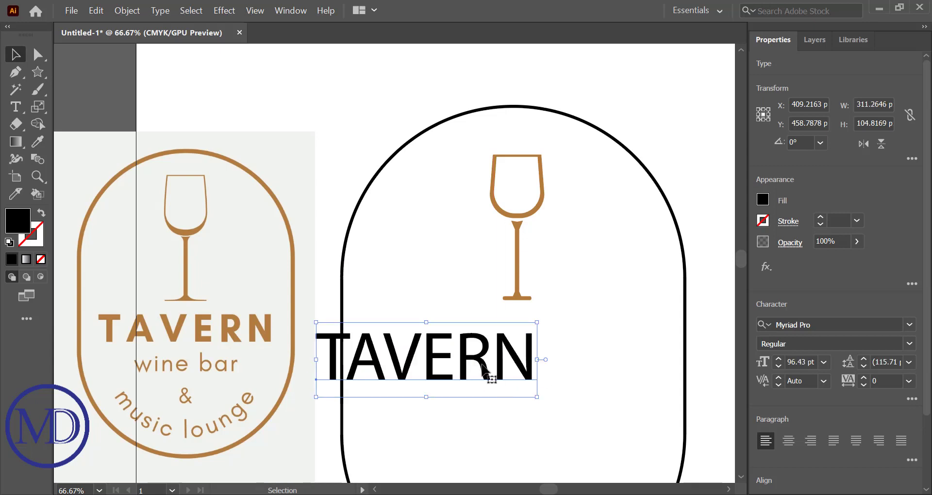
pyautogui.moveTo(482, 367); pyautogui.dragTo(571, 370)
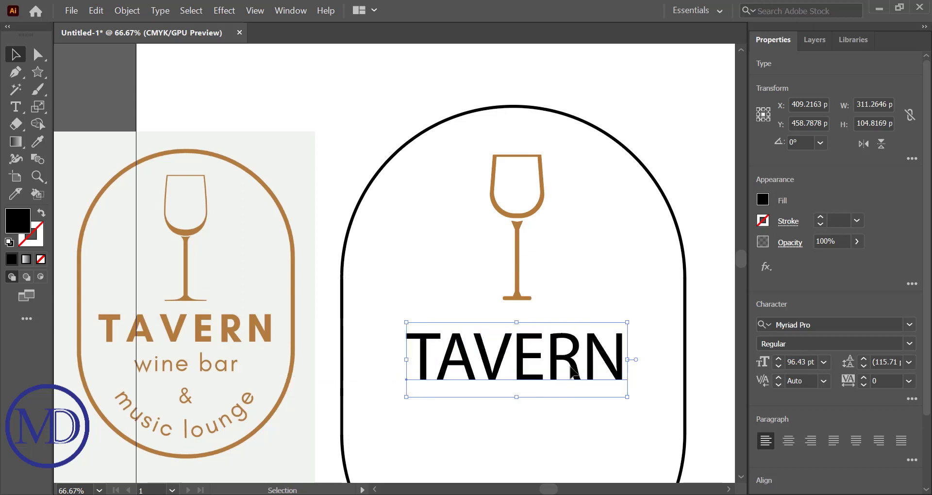
pyautogui.click(594, 437)
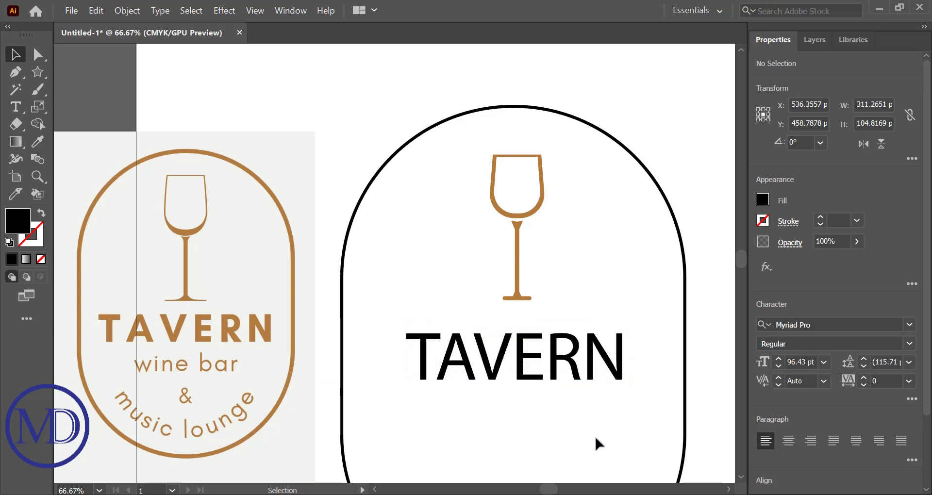
pyautogui.click(524, 370)
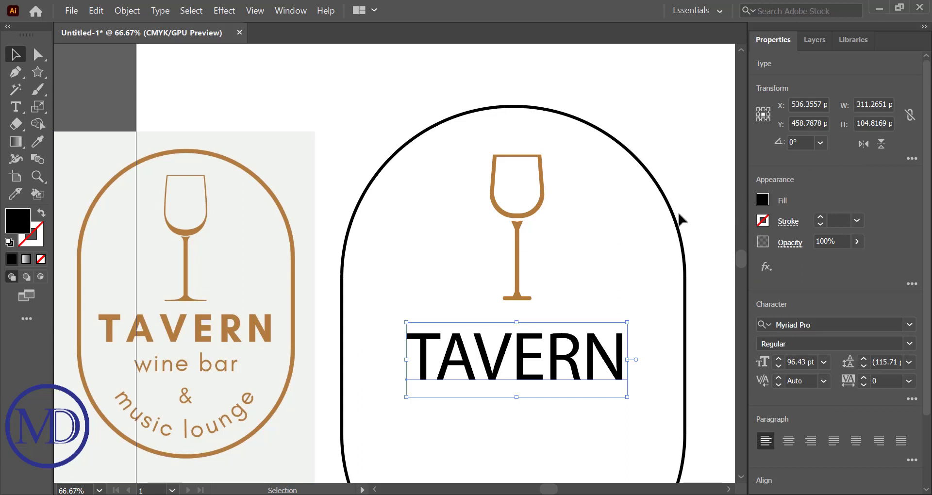
# - Set the TAVERN text to Futura-Bold in the Character panel
pyautogui.hotkey('ctrl', 't')
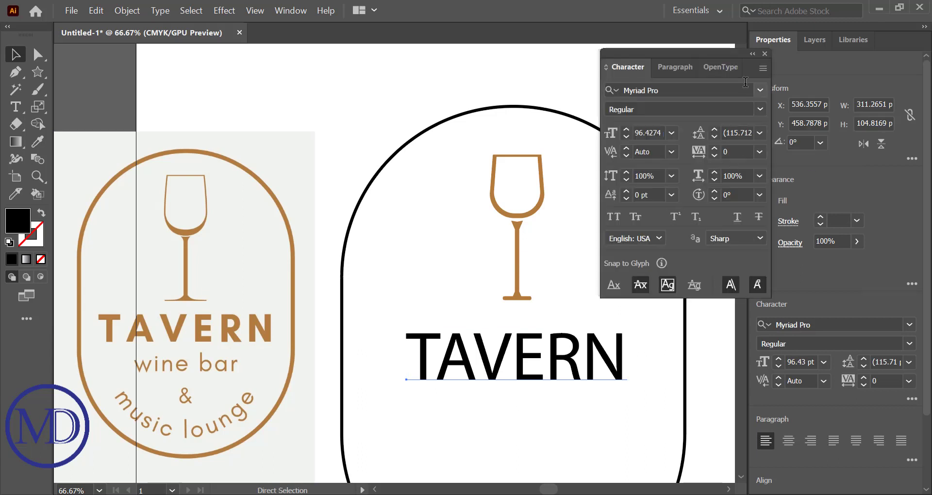
pyautogui.click(760, 90)
pyautogui.press('Down')
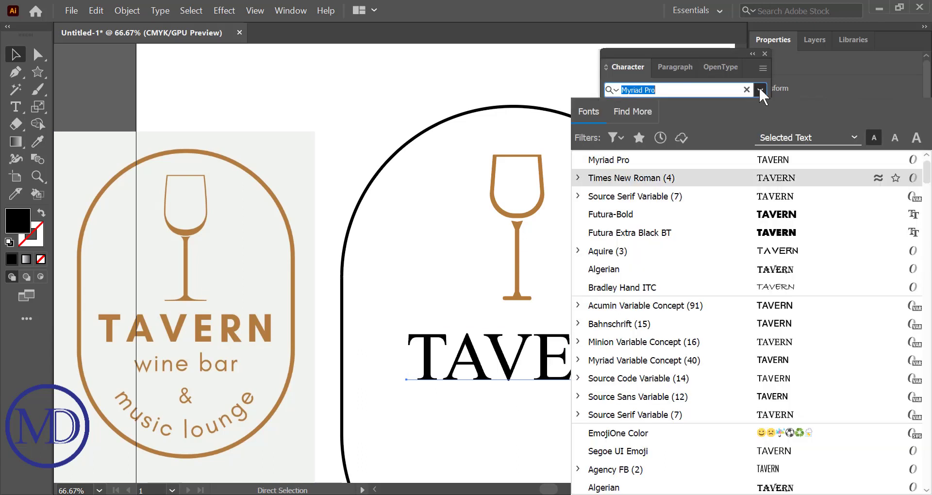
pyautogui.press('Down')
pyautogui.press('Down')
pyautogui.press('Return')
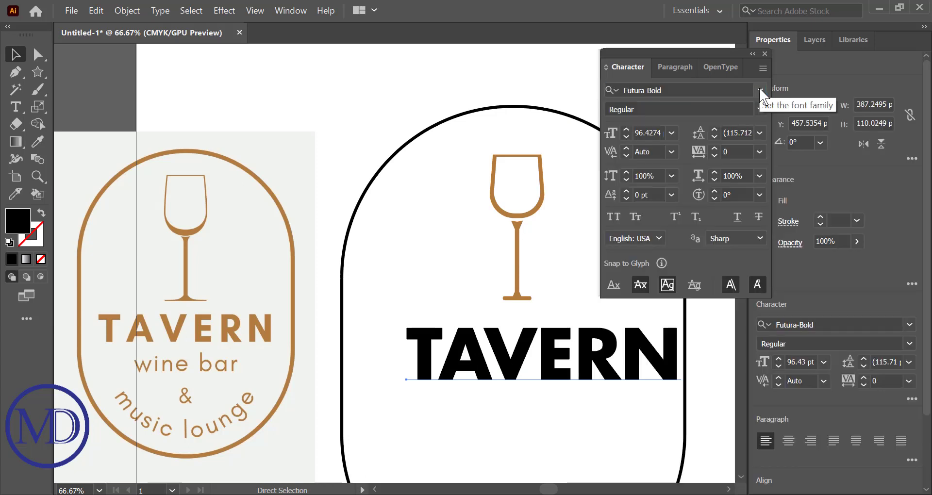
pyautogui.click(764, 54)
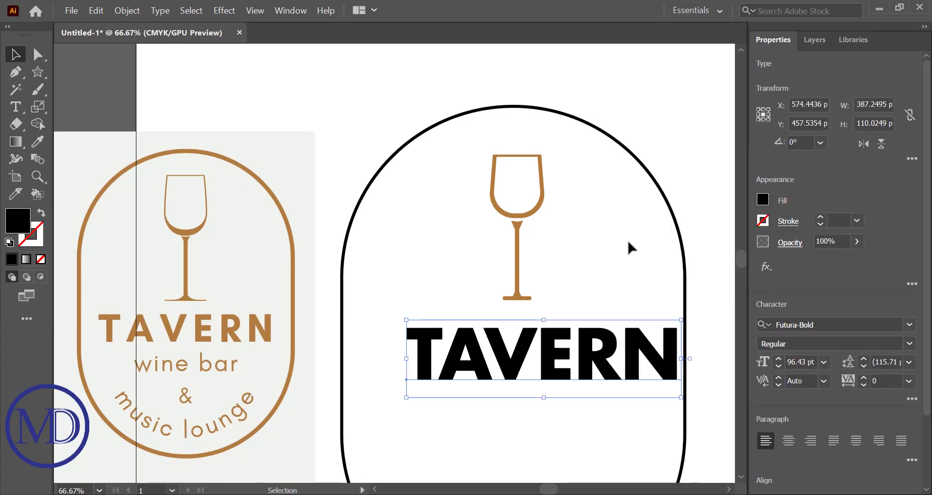
# - Shift TAVERN slightly left and convert its lettering to outlines
pyautogui.moveTo(601, 341); pyautogui.dragTo(592, 344)
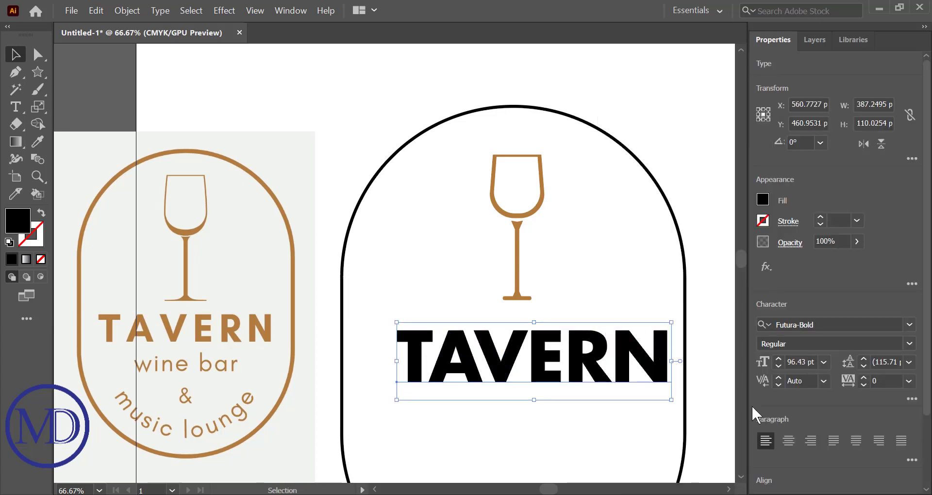
pyautogui.scroll(-3, 814, 419)
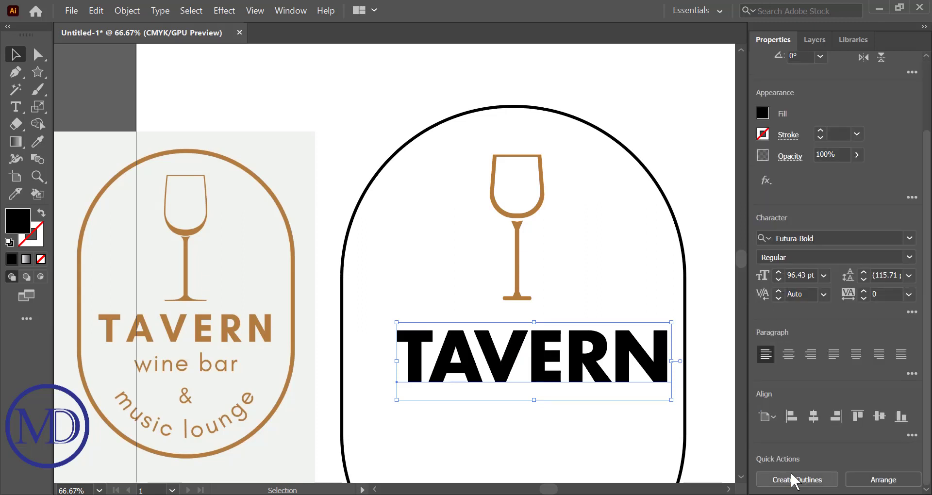
pyautogui.click(791, 474)
pyautogui.click(509, 406)
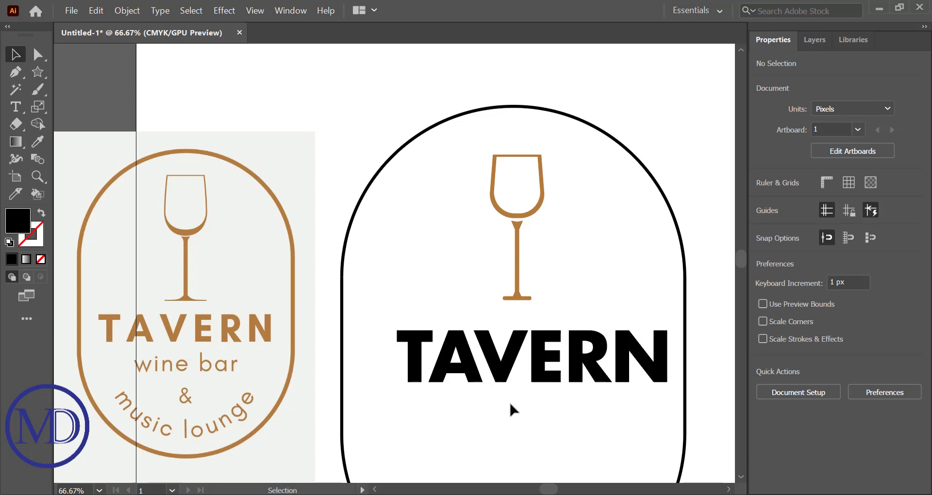
pyautogui.click(420, 380)
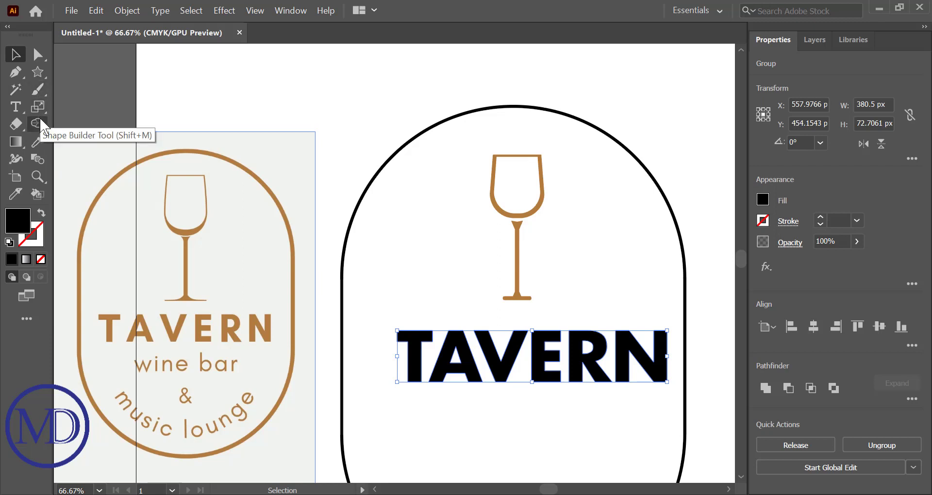
# - Colour the TAVERN lettering with the reference logo's brown using the Eyedropper
pyautogui.click(37, 142)
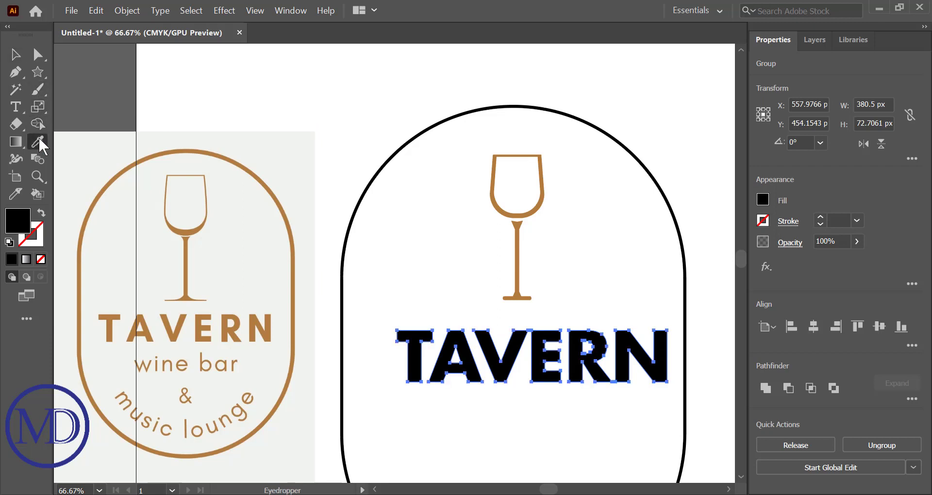
pyautogui.click(179, 330)
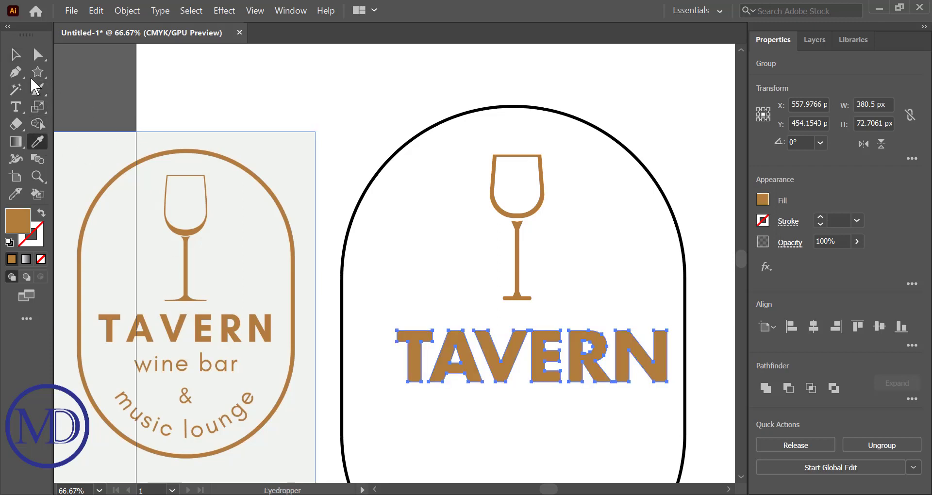
pyautogui.click(15, 54)
pyautogui.click(344, 125)
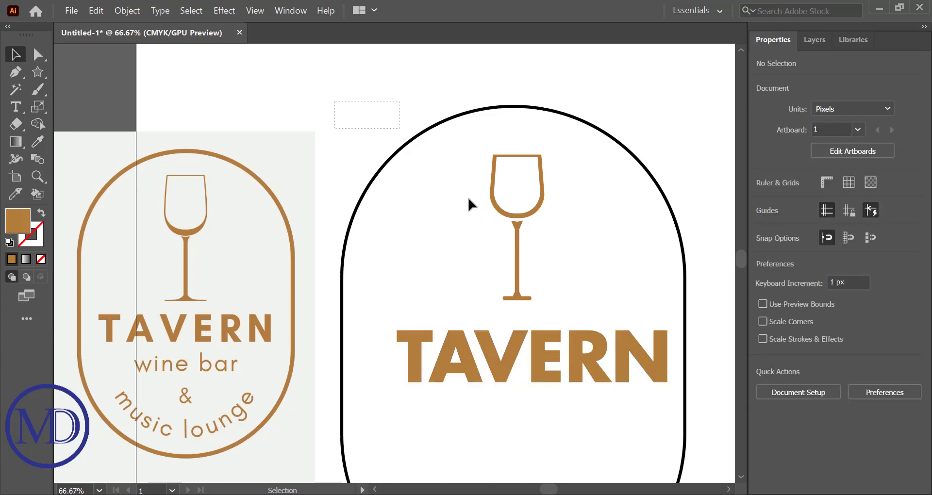
# - Centre the wine glass and TAVERN horizontally on each other
pyautogui.moveTo(467, 194); pyautogui.dragTo(674, 410)
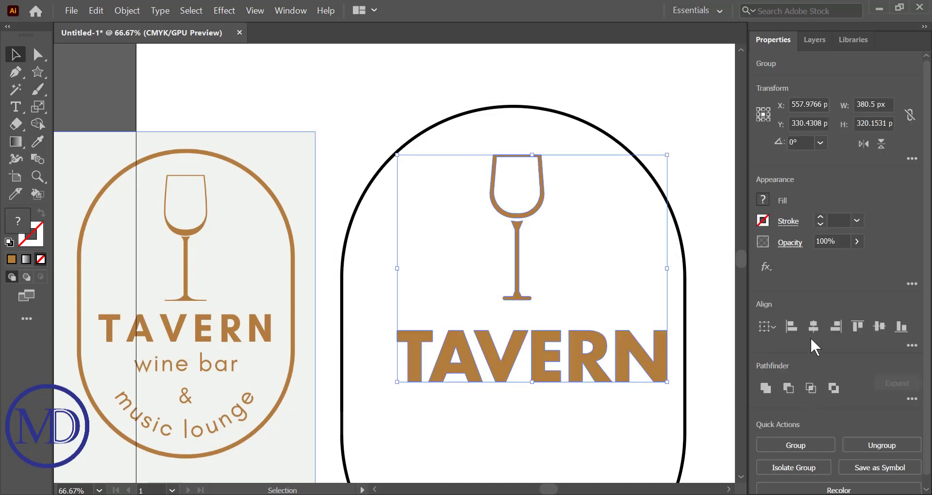
pyautogui.click(814, 326)
pyautogui.click(646, 421)
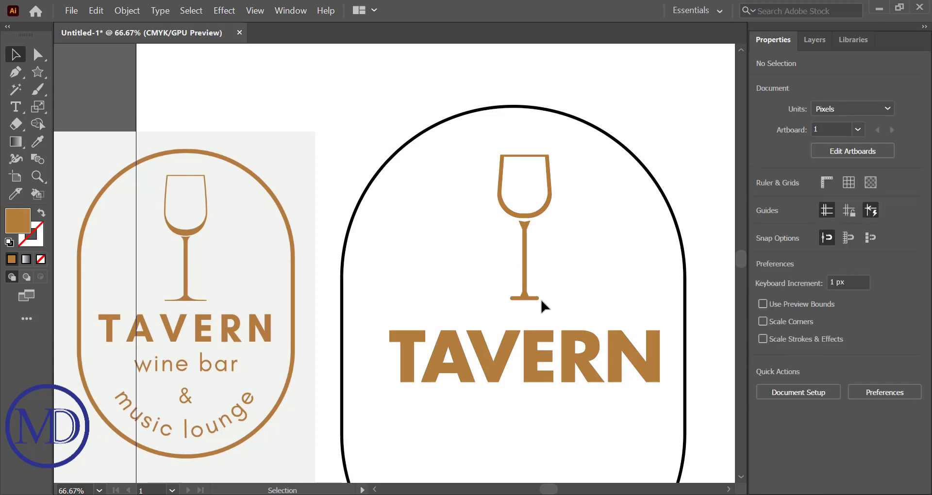
pyautogui.click(534, 372)
pyautogui.click(440, 422)
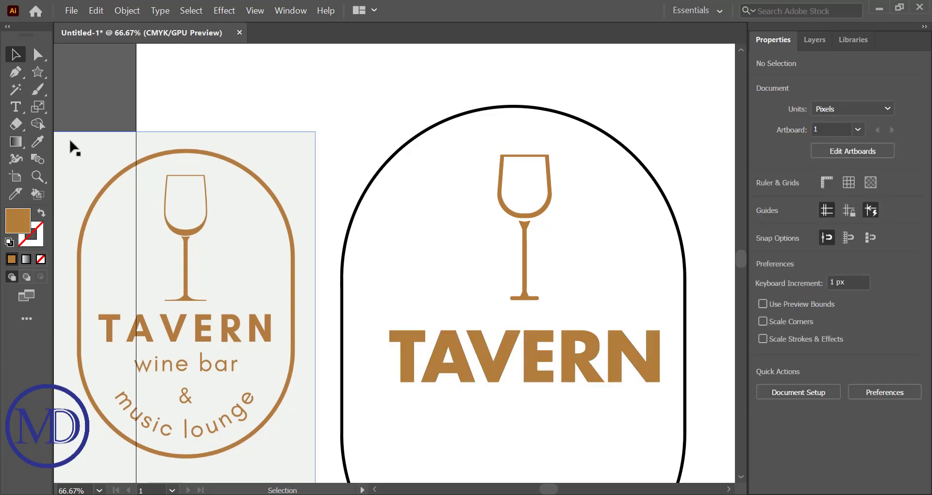
# - Type 'wine bar' below TAVERN, enlarge it to 33.9 pt and position it underneath
pyautogui.click(16, 106)
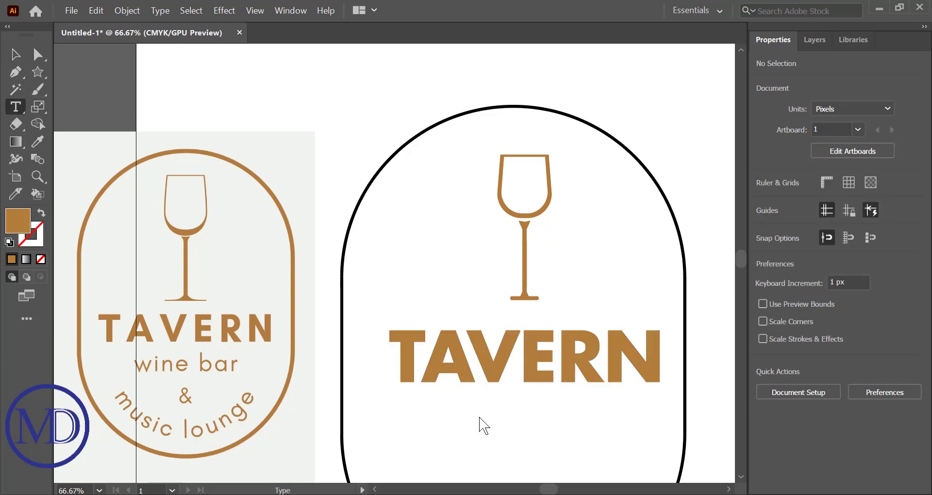
pyautogui.click(480, 423)
pyautogui.scroll(-3, 480, 424)
pyautogui.click(465, 315)
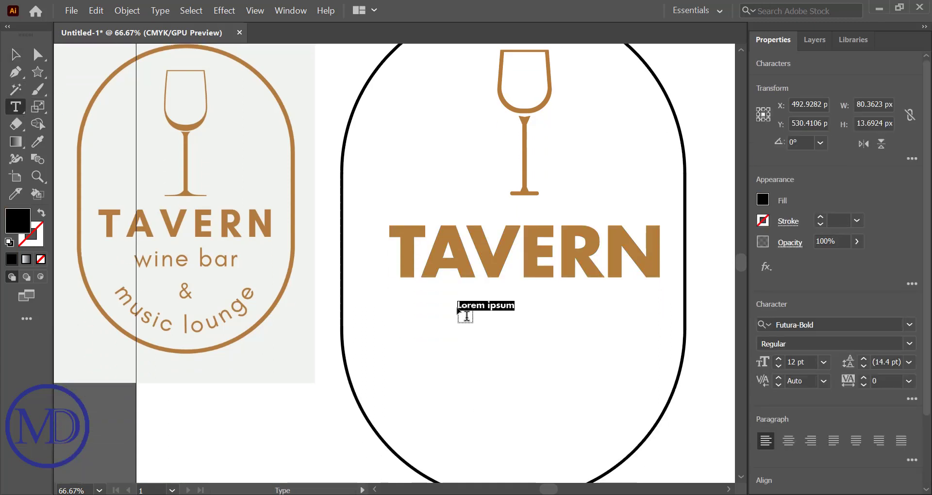
pyautogui.write('Wi')
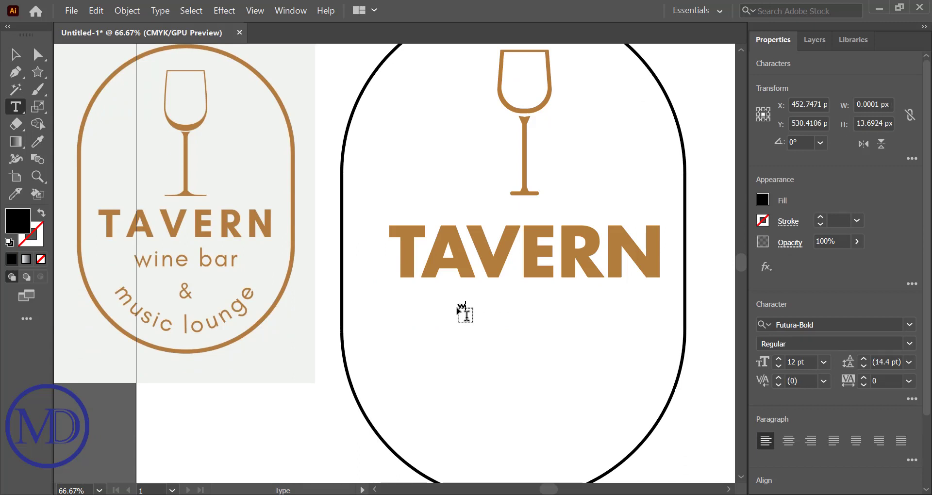
pyautogui.write('ne bar')
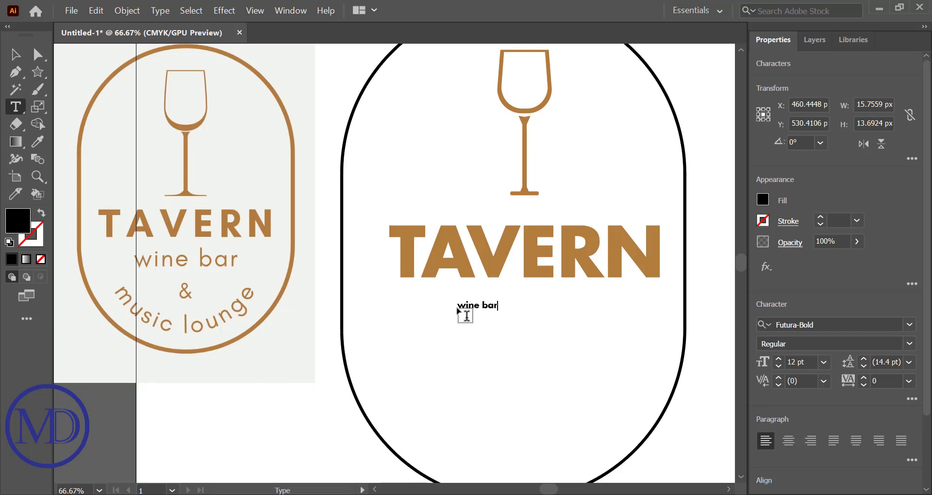
pyautogui.click(15, 55)
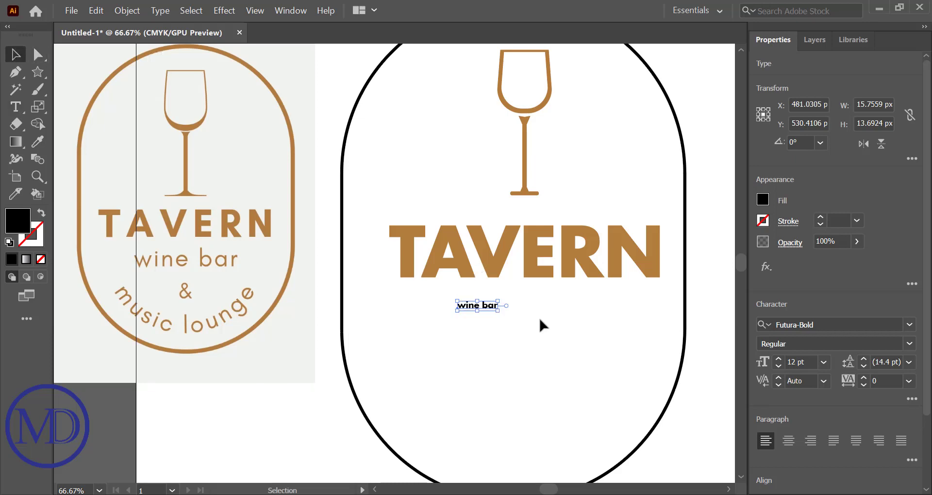
pyautogui.moveTo(499, 309); pyautogui.dragTo(535, 324)
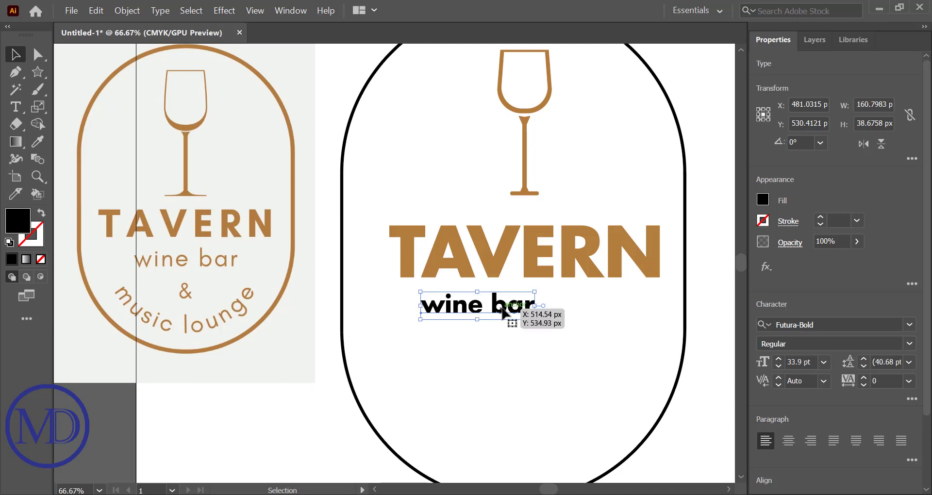
pyautogui.moveTo(486, 306); pyautogui.dragTo(519, 304)
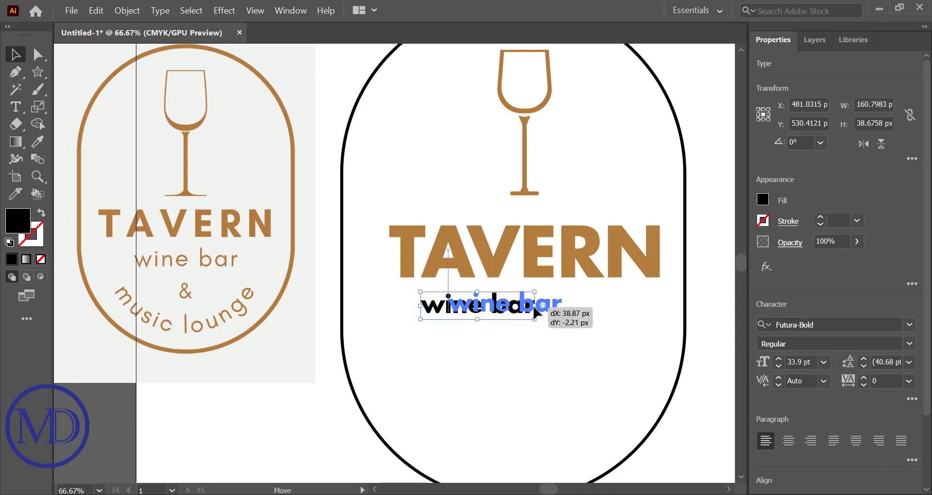
# - Set the wine bar text to Times New Roman and enlarge it slightly more
pyautogui.click(909, 324)
pyautogui.press('BackSpace')
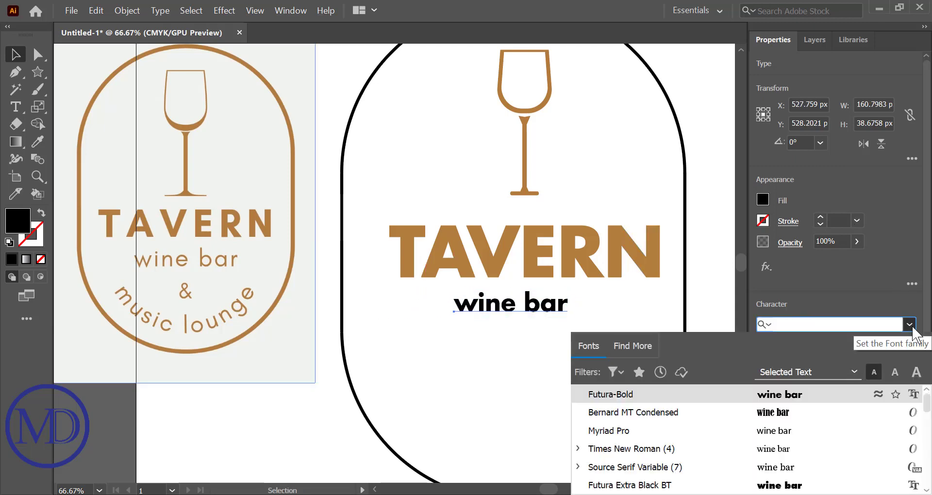
pyautogui.press('Down')
pyautogui.press('Down')
pyautogui.press('Down')
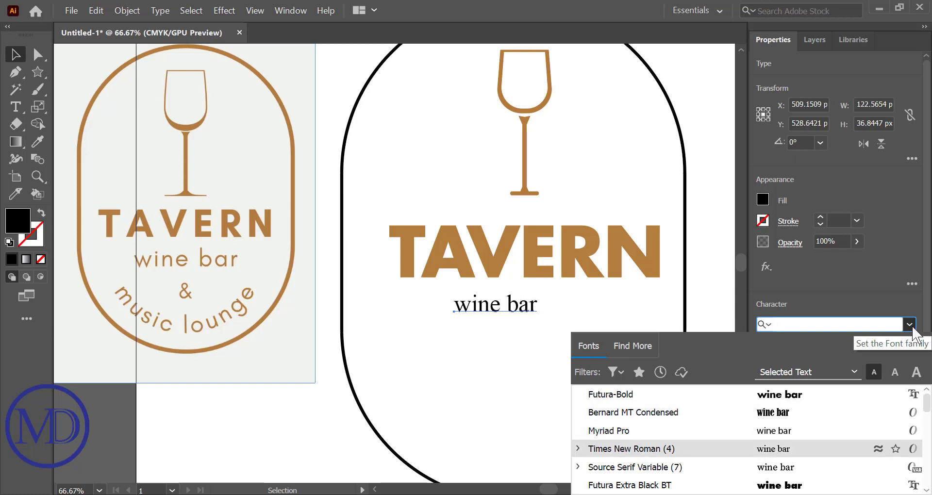
pyautogui.press('Return')
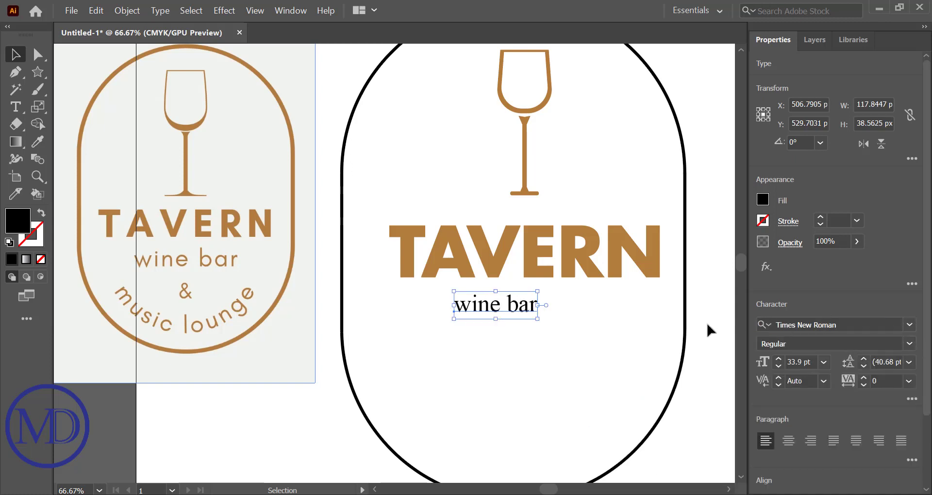
pyautogui.moveTo(539, 305); pyautogui.dragTo(570, 316)
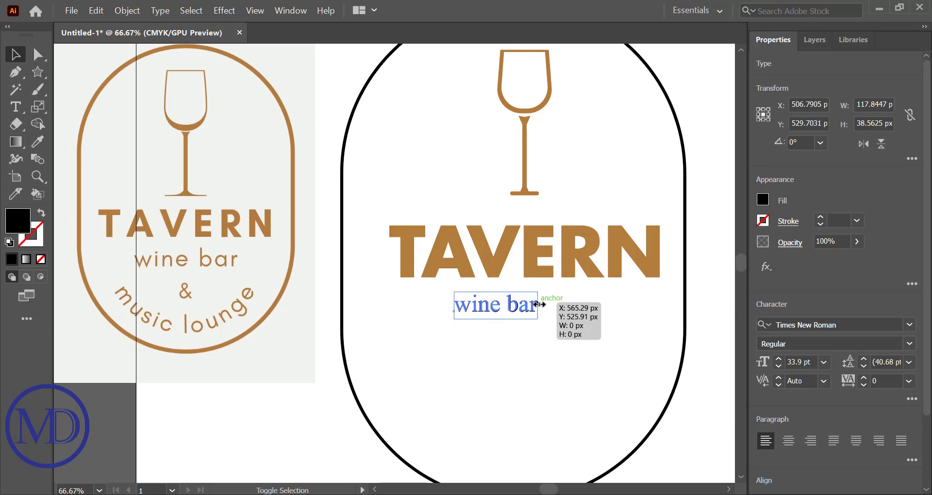
# - Centre wine bar under TAVERN, convert it to outlines and nudge it slightly lower
pyautogui.moveTo(597, 362); pyautogui.dragTo(391, 260)
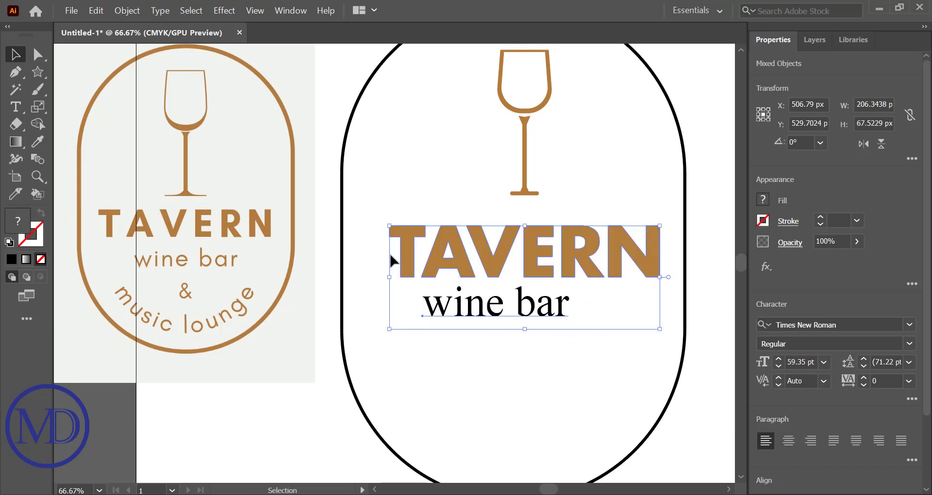
pyautogui.click(820, 326)
pyautogui.click(564, 362)
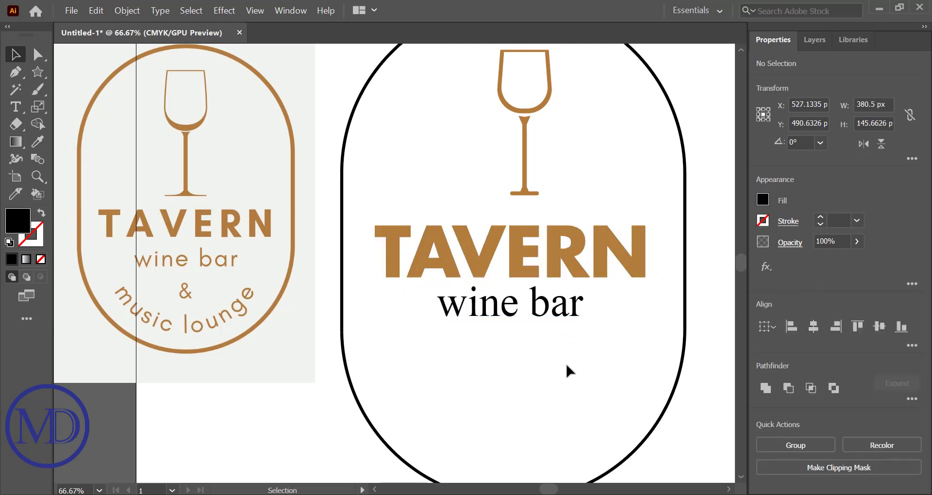
pyautogui.click(540, 313)
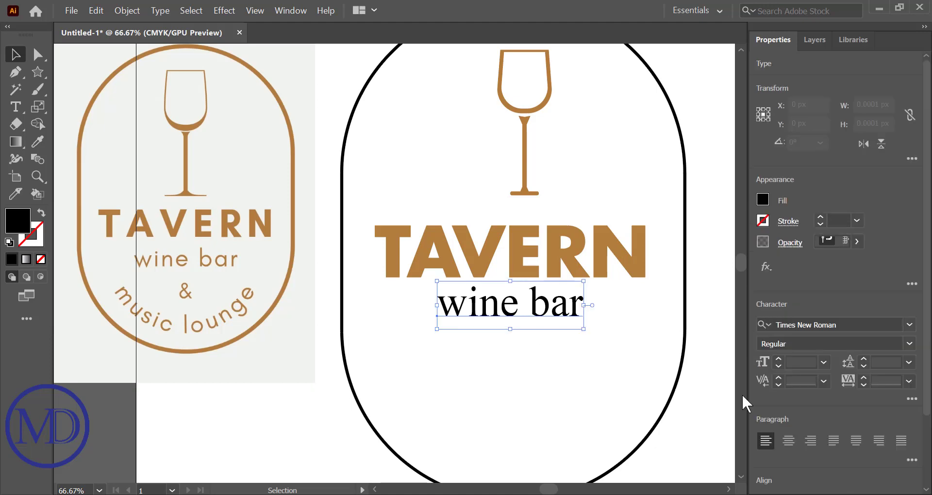
pyautogui.scroll(-3, 813, 414)
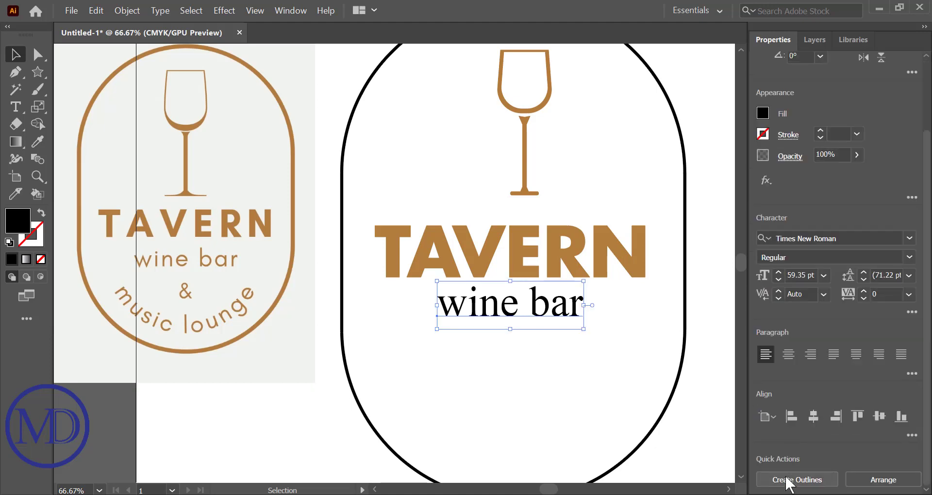
pyautogui.click(789, 480)
pyautogui.click(545, 364)
pyautogui.moveTo(524, 311); pyautogui.dragTo(525, 317)
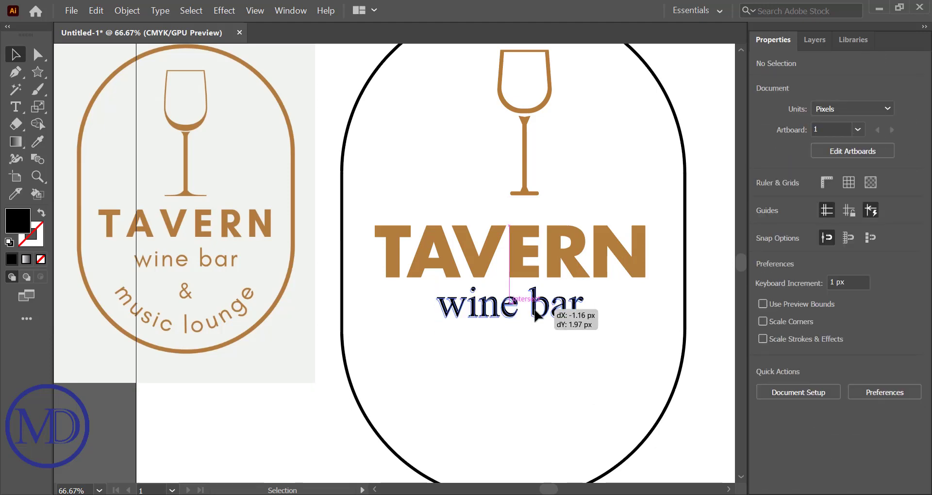
pyautogui.click(526, 359)
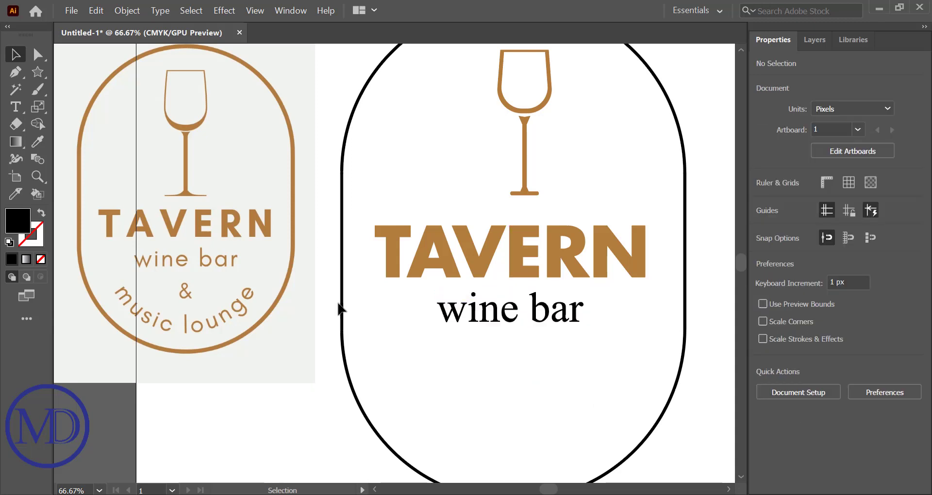
pyautogui.click(15, 106)
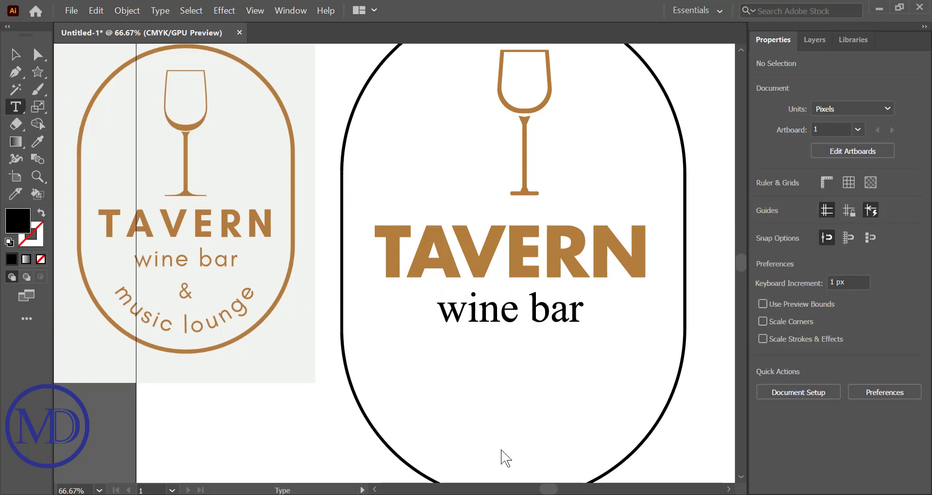
# - Type an & below the wine bar text and place it underneath
pyautogui.click(483, 357)
pyautogui.write('&')
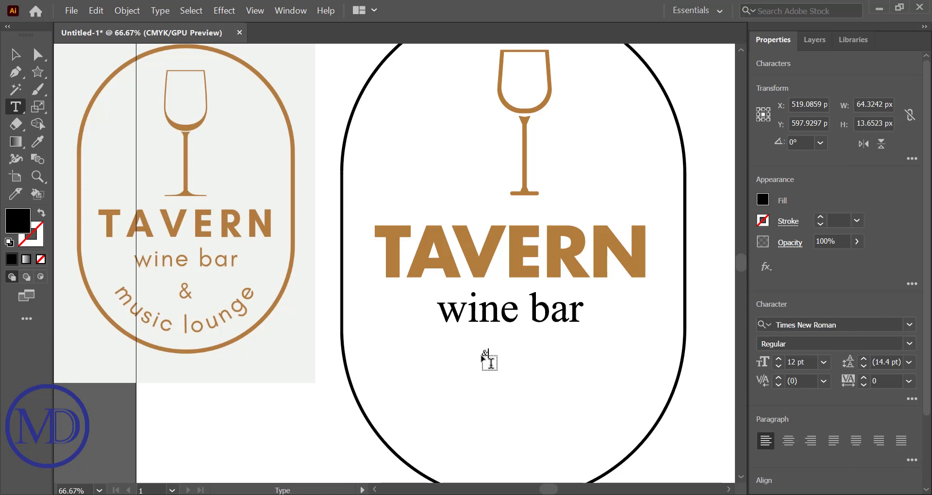
pyautogui.click(15, 55)
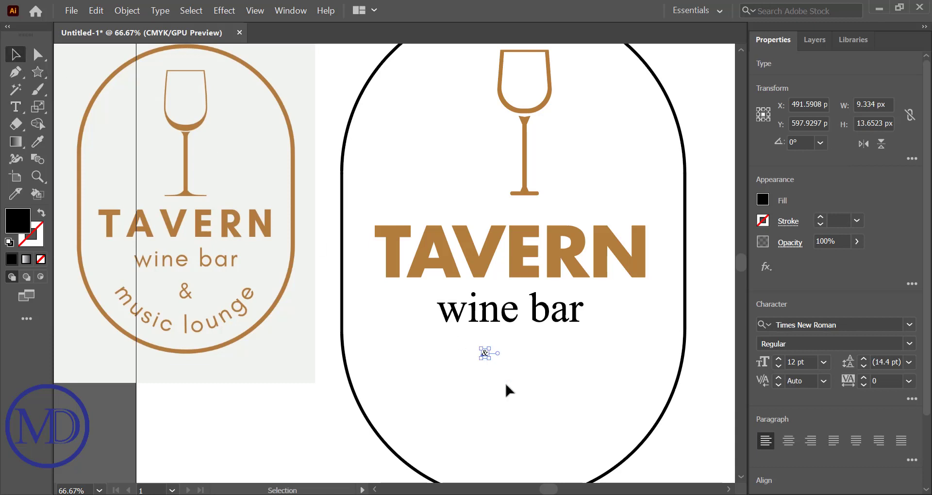
pyautogui.moveTo(491, 356)
pyautogui.mouseDown()
pyautogui.moveTo(502, 379)
pyautogui.moveTo(513, 359)
pyautogui.moveTo(528, 362)
pyautogui.moveTo(471, 320)
pyautogui.mouseUp()
pyautogui.click(571, 372)
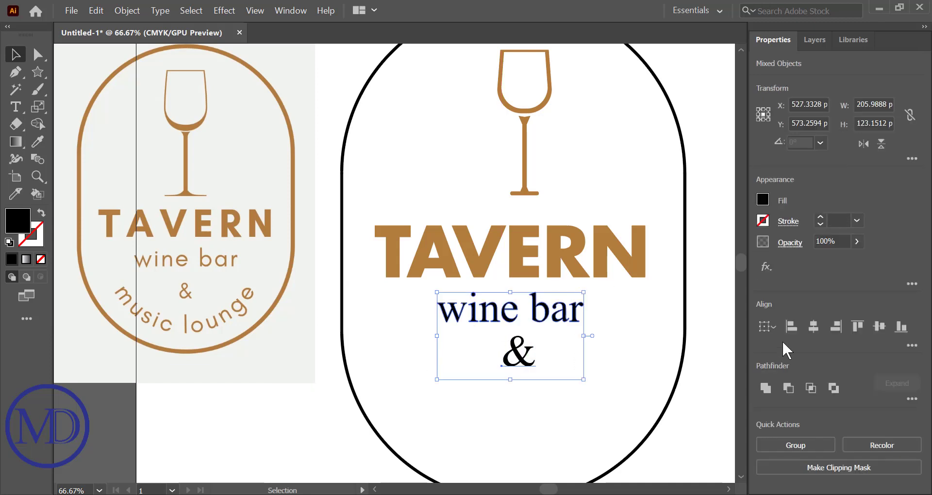
# - Centre the & horizontally under wine bar and shrink it to 44.2 pt
pyautogui.click(813, 326)
pyautogui.click(643, 338)
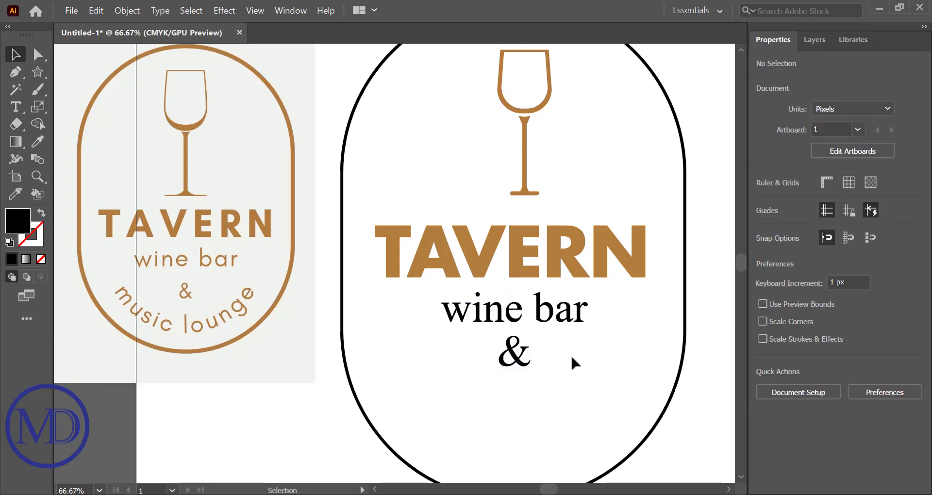
pyautogui.click(513, 361)
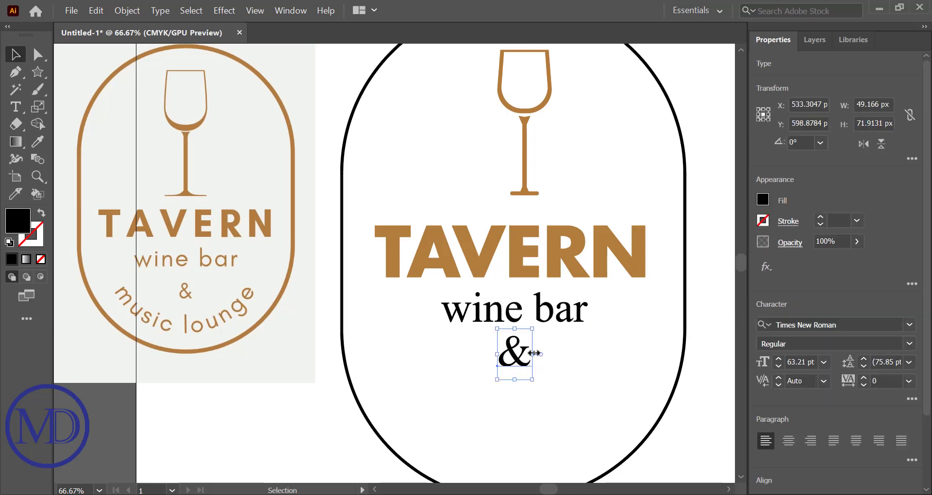
pyautogui.moveTo(534, 353); pyautogui.dragTo(527, 354)
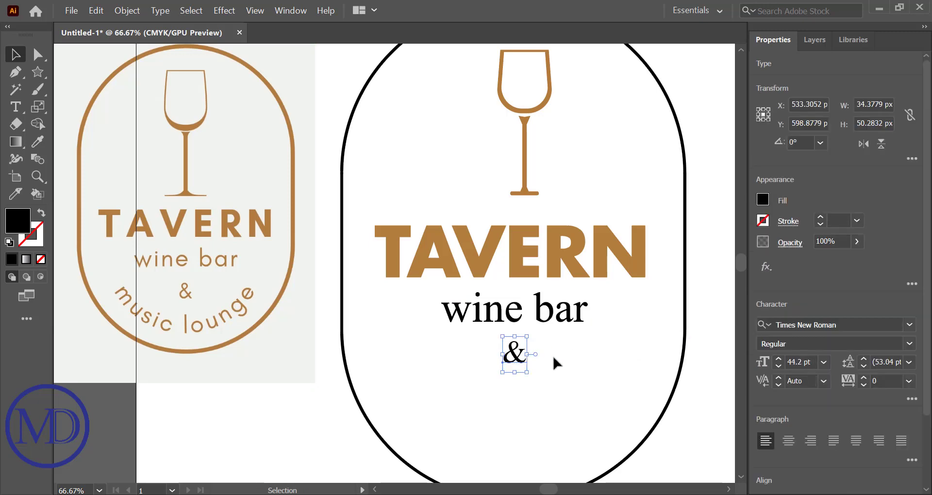
pyautogui.click(553, 363)
pyautogui.click(516, 358)
pyautogui.scroll(-3, 791, 397)
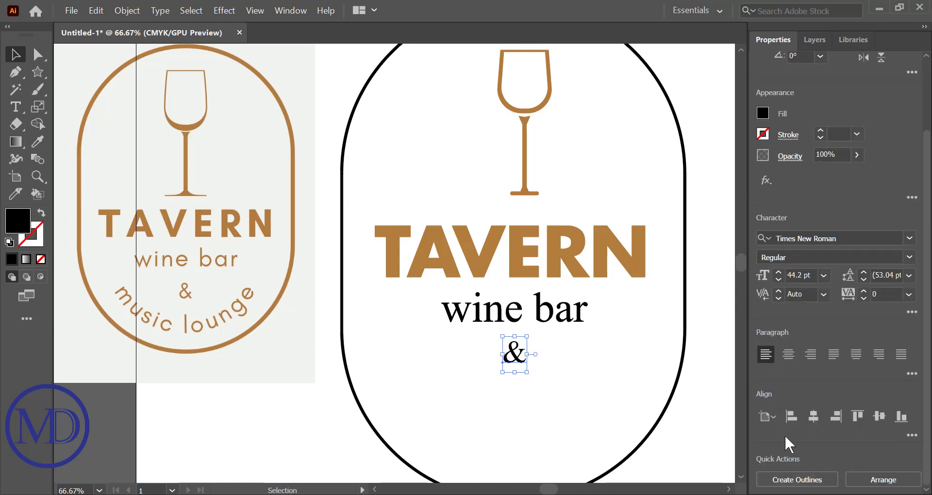
# - Convert the & to outlines using Quick Actions
pyautogui.click(537, 407)
pyautogui.click(526, 349)
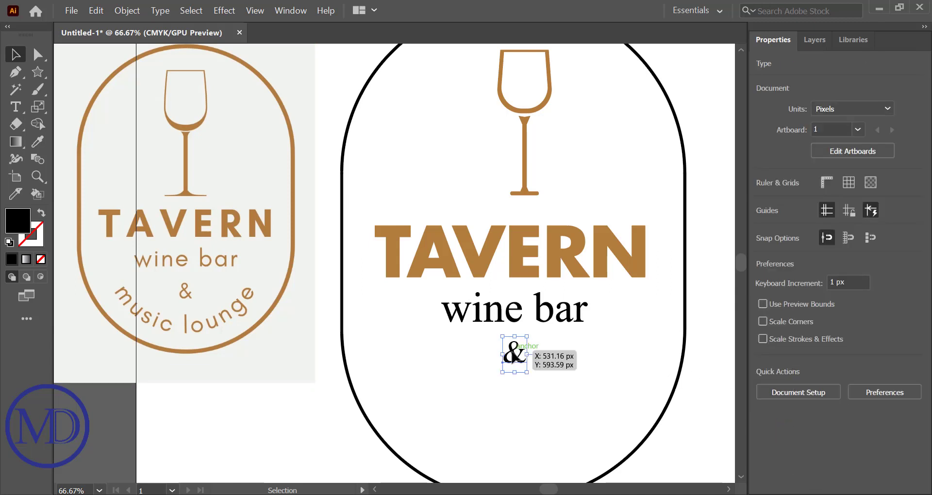
pyautogui.scroll(-3, 783, 413)
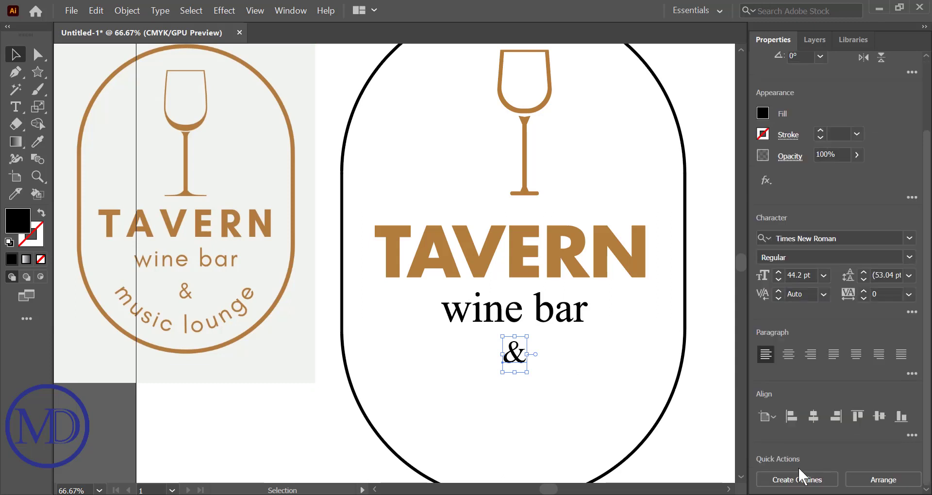
pyautogui.click(800, 480)
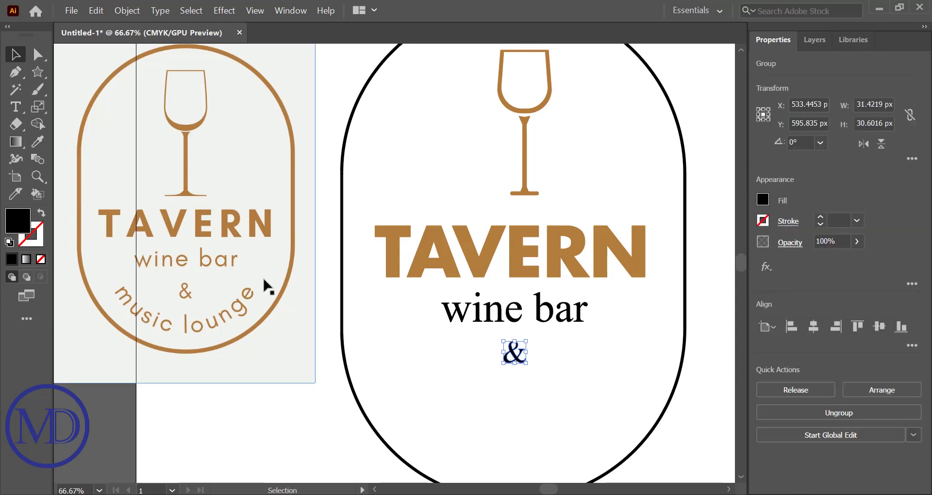
# - Copy TAVERN's brown fill onto the & with the Eyedropper
pyautogui.click(39, 139)
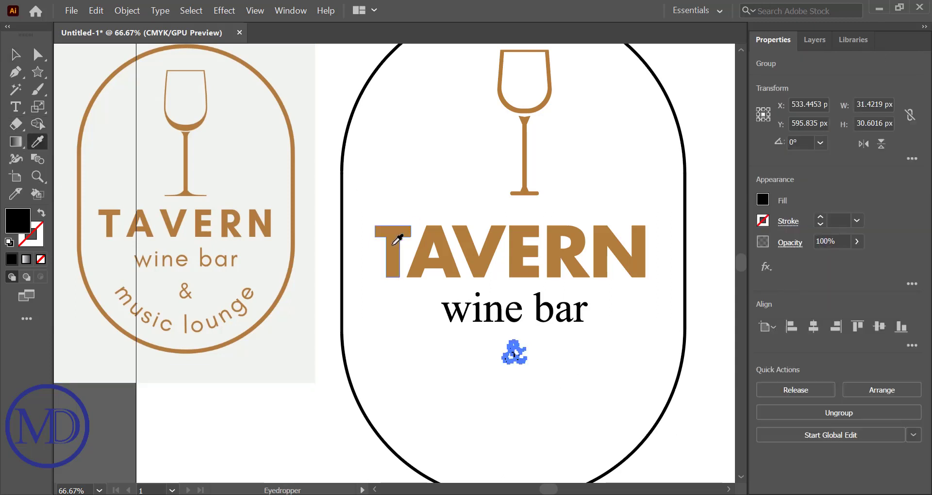
pyautogui.click(391, 240)
pyautogui.click(15, 54)
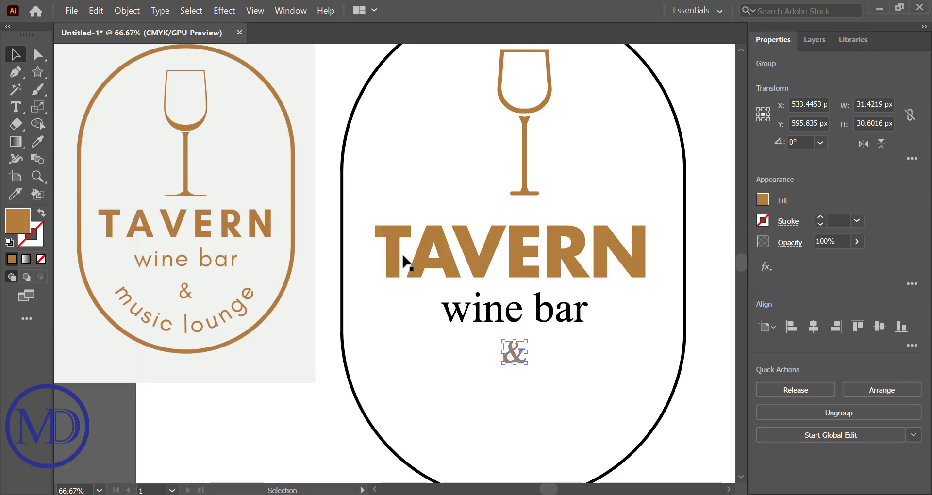
# - Give the wine bar text the same brown fill, then deselect
pyautogui.moveTo(423, 307); pyautogui.dragTo(580, 328)
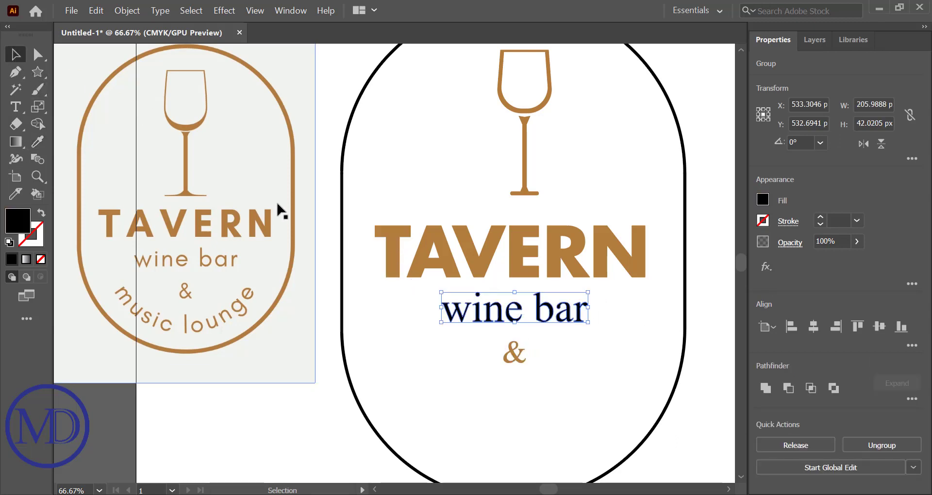
pyautogui.click(38, 141)
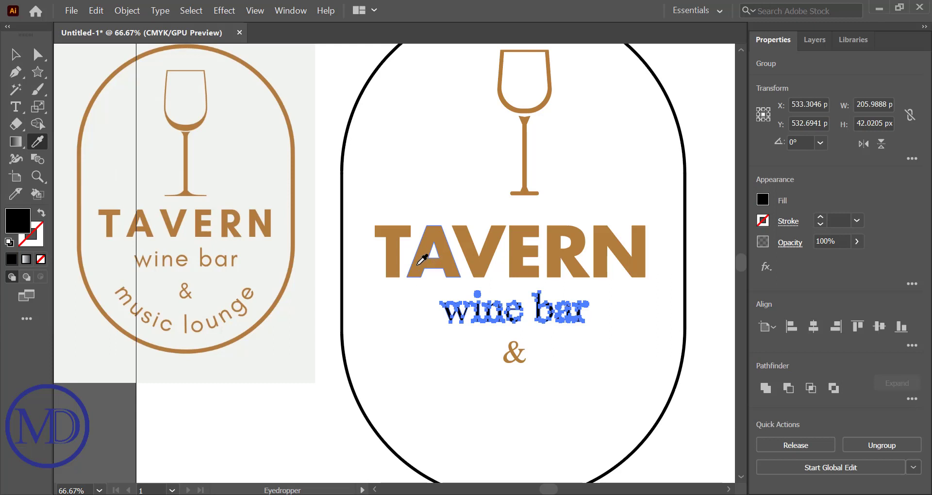
pyautogui.click(418, 264)
pyautogui.click(15, 54)
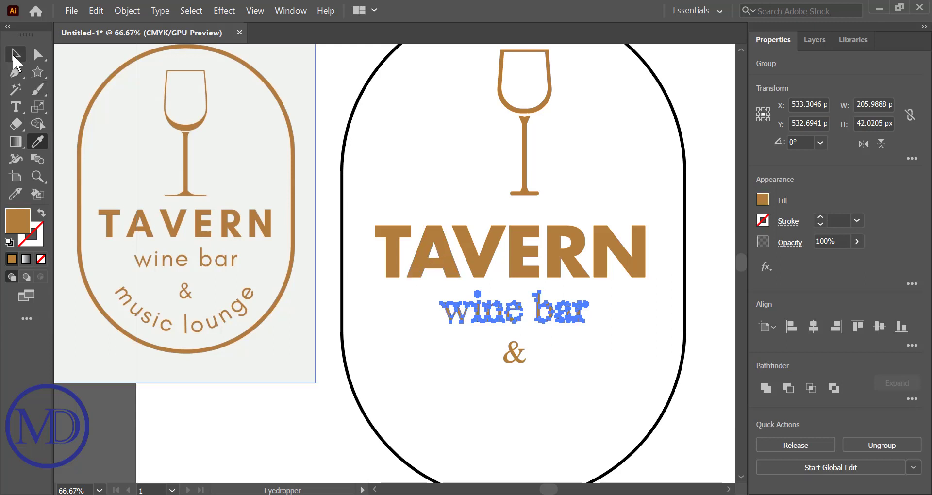
pyautogui.click(377, 336)
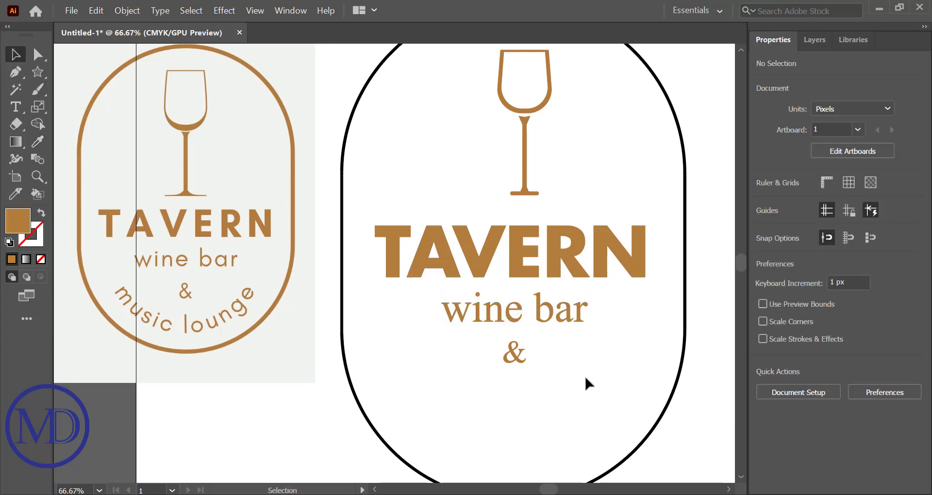
# - Draw a circle around the & with white fill and black outline
pyautogui.moveTo(38, 72); pyautogui.dragTo(74, 81)
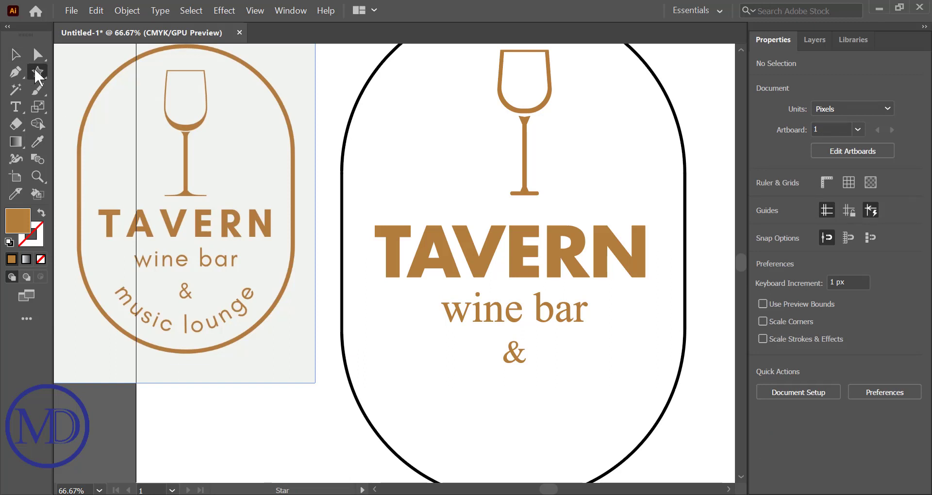
pyautogui.click(76, 84)
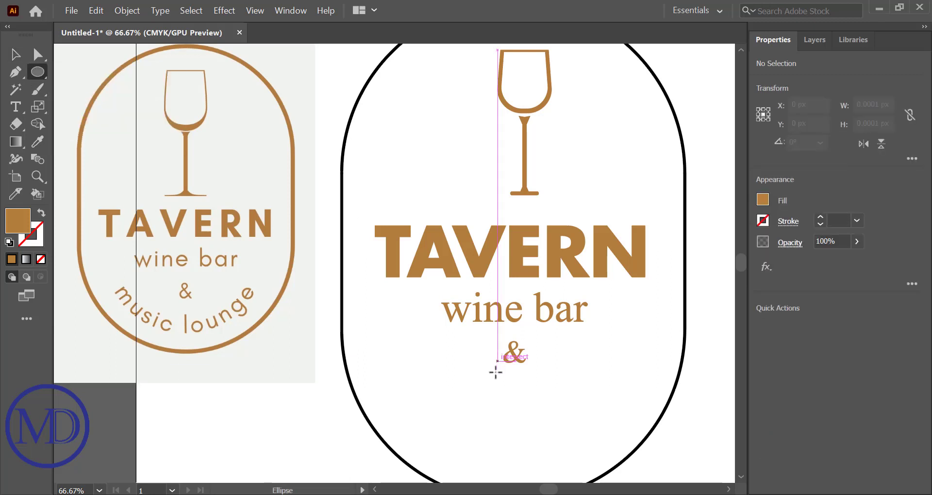
pyautogui.moveTo(497, 375); pyautogui.dragTo(585, 443)
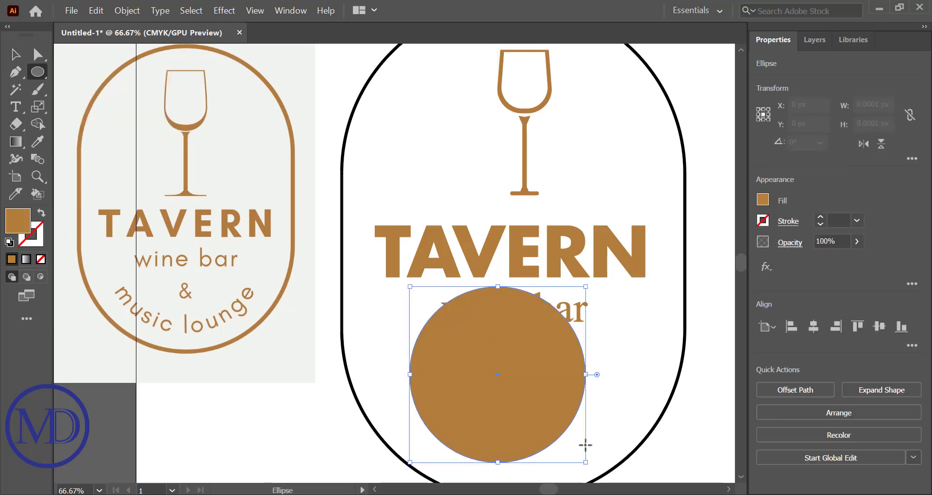
pyautogui.click(9, 243)
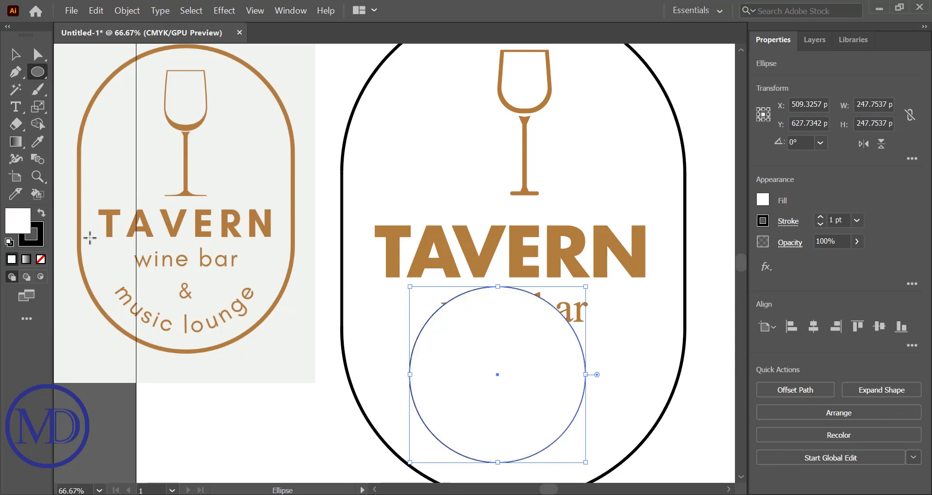
pyautogui.click(15, 55)
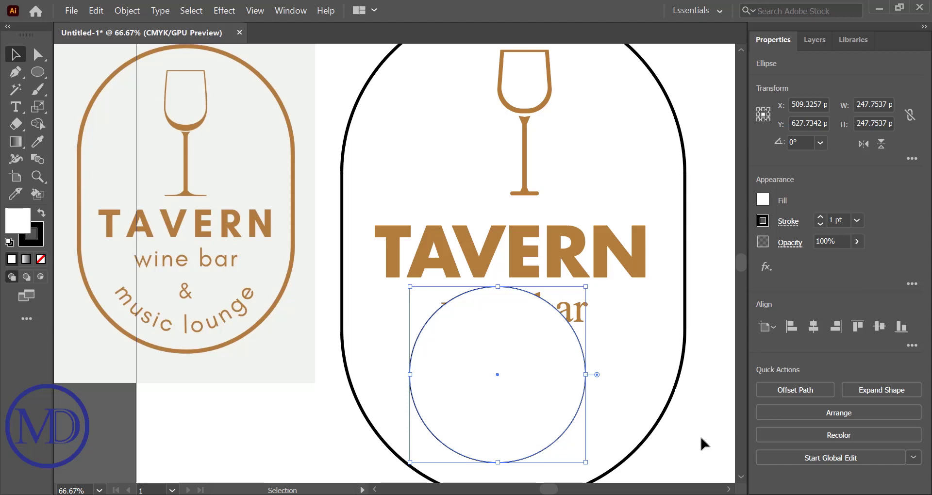
pyautogui.click(331, 305)
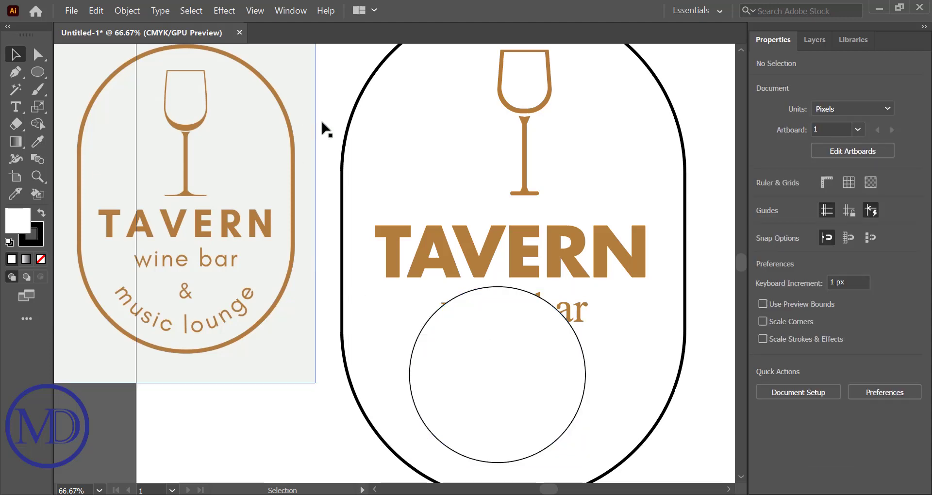
# - Unlock all artwork, centre the circle horizontally with the pill, and nudge it lower
pyautogui.click(121, 9)
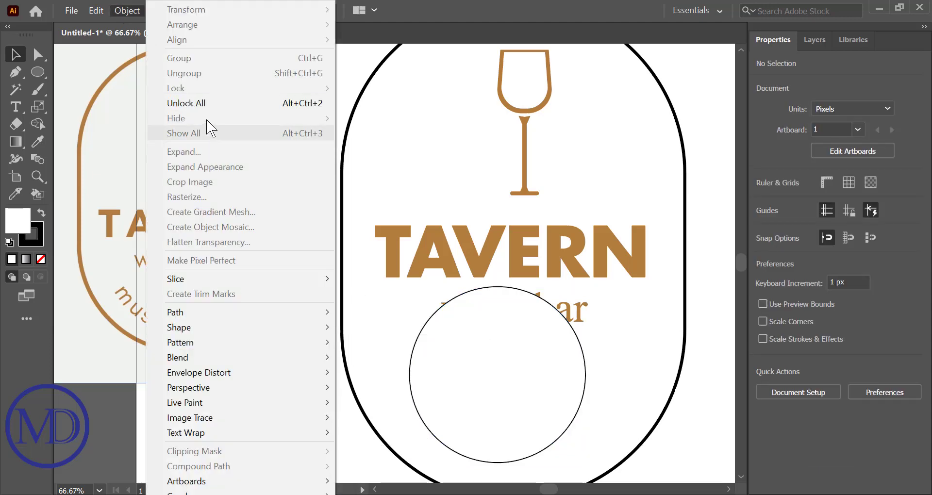
pyautogui.click(205, 101)
pyautogui.click(342, 369)
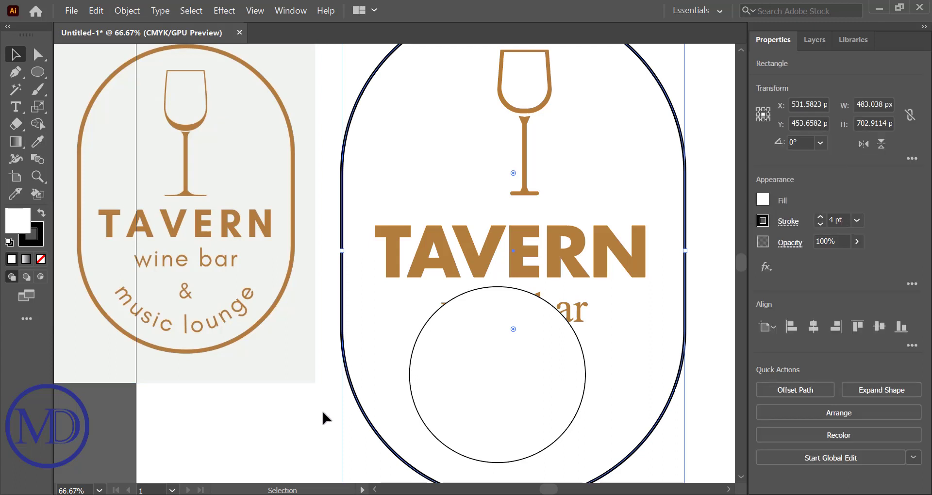
pyautogui.keyDown('shift'); pyautogui.click(524, 409); pyautogui.keyUp('shift')
pyautogui.click(813, 326)
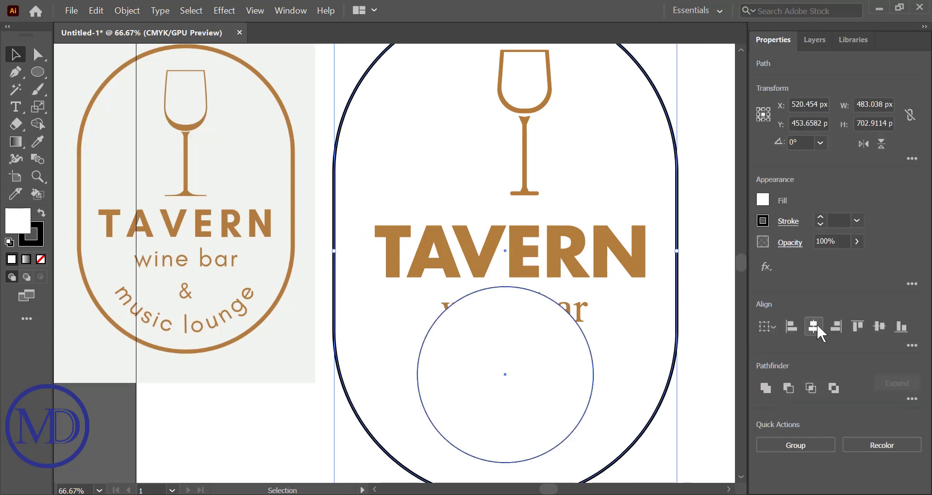
pyautogui.click(723, 412)
pyautogui.scroll(-2, 722, 412)
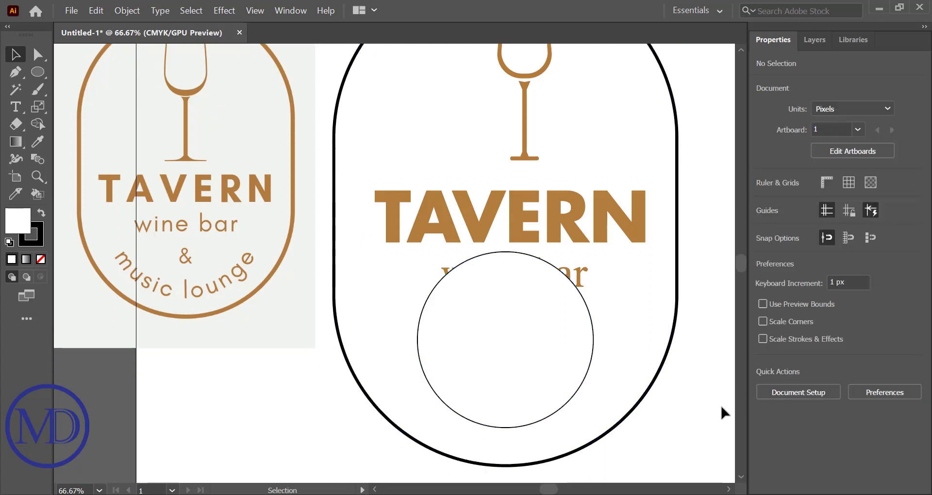
pyautogui.scroll(-2, 722, 412)
pyautogui.moveTo(521, 320); pyautogui.dragTo(521, 328)
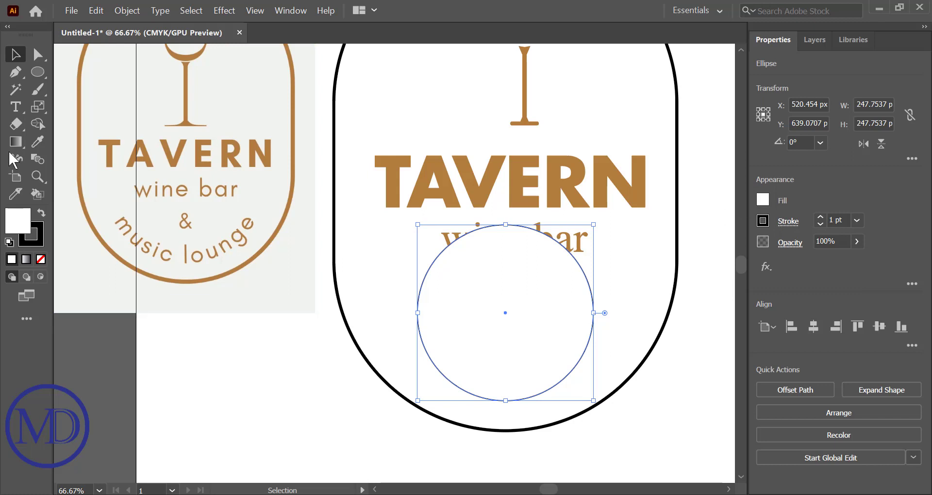
# - Turn the circle's edge into a Type on a Path object with the placeholder text deleted
pyautogui.click(16, 106)
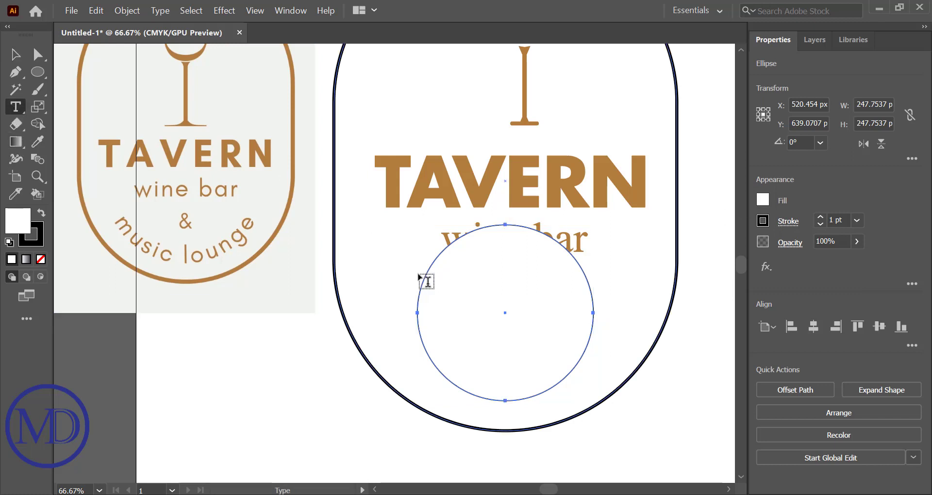
pyautogui.moveTo(16, 107); pyautogui.dragTo(67, 124)
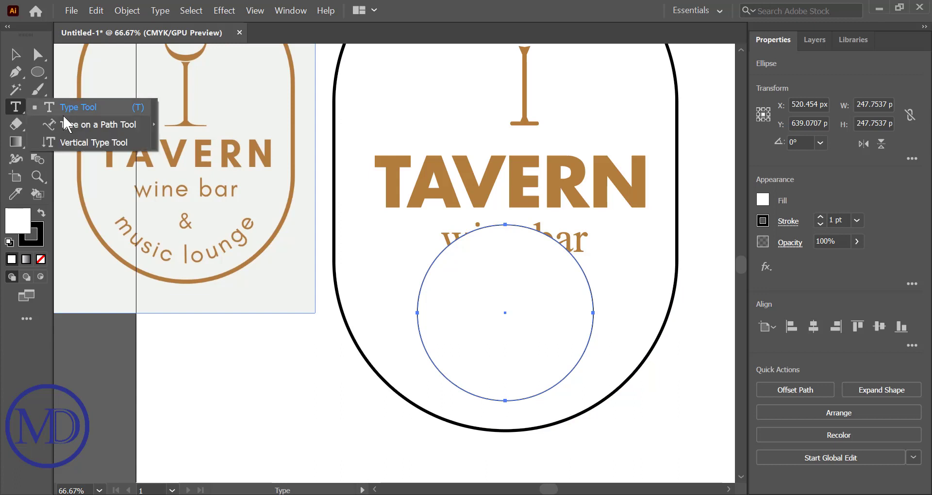
pyautogui.click(68, 125)
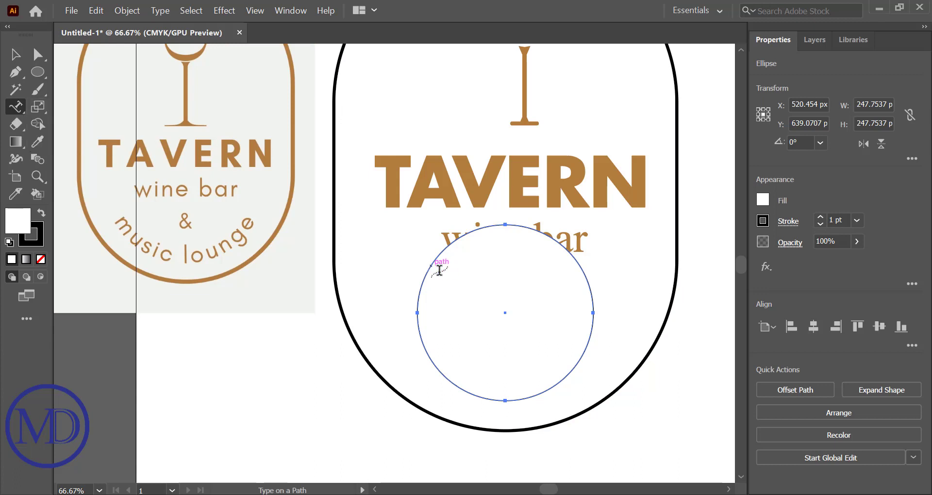
pyautogui.click(439, 270)
pyautogui.press('BackSpace')
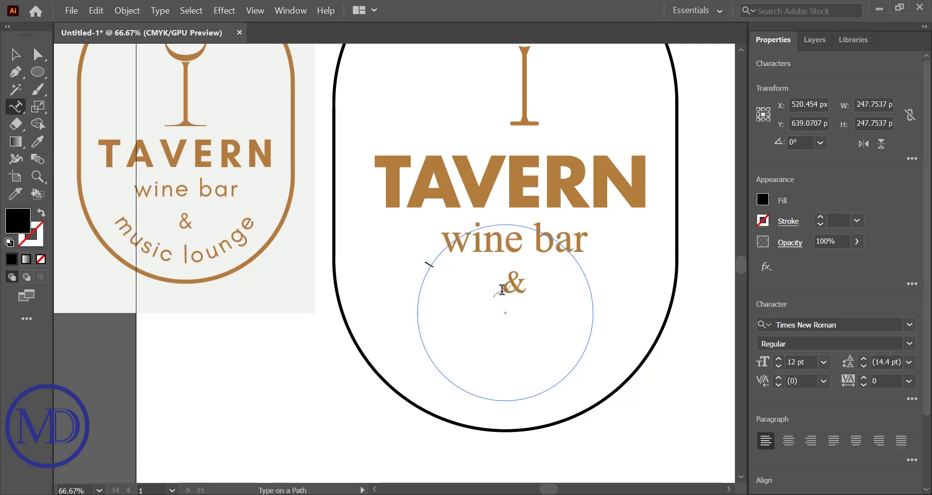
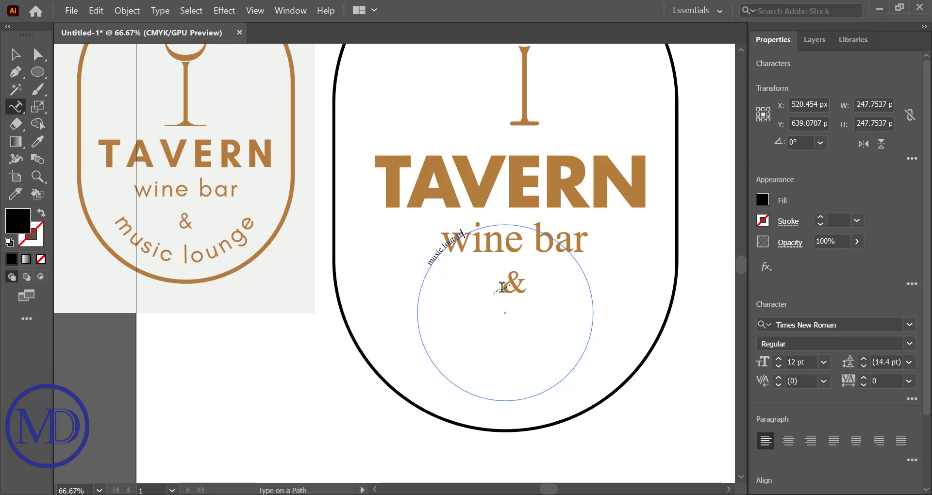
# - Flip the 'music lounge' path text to the circle's bottom, upright, and set its start point
pyautogui.click(15, 54)
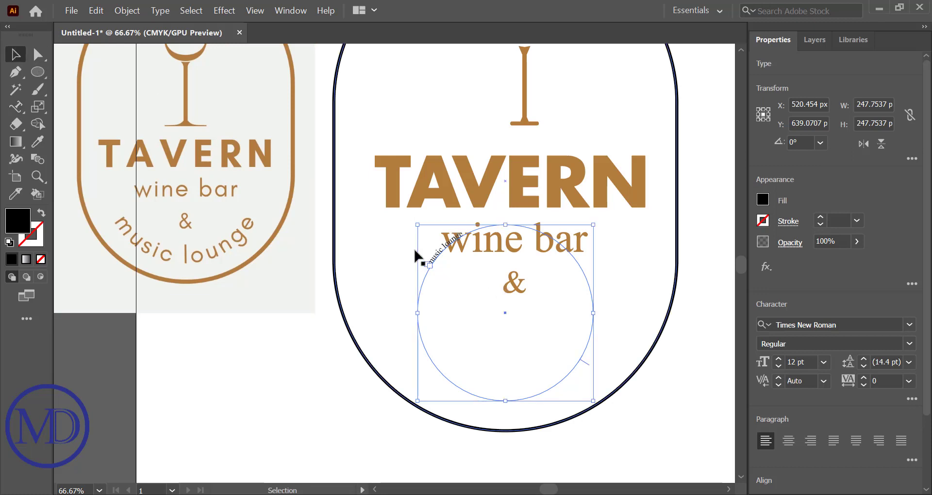
pyautogui.moveTo(581, 368); pyautogui.dragTo(479, 187)
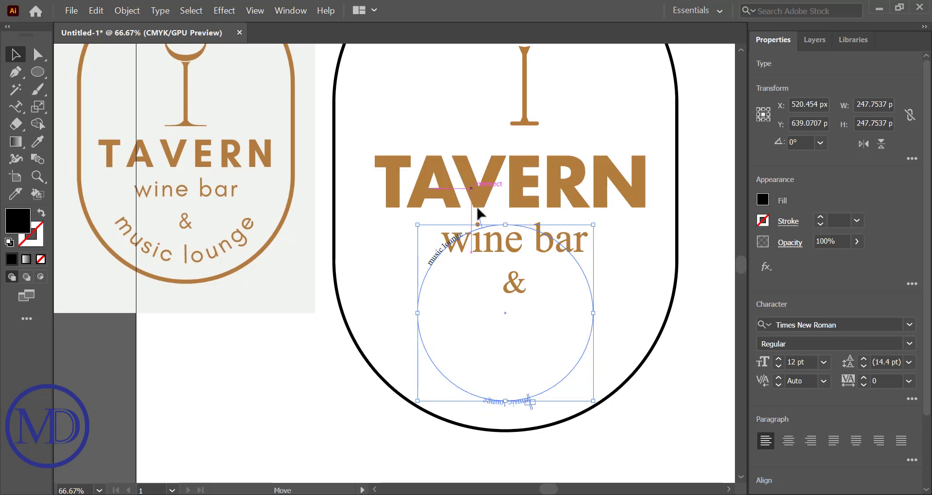
pyautogui.moveTo(479, 188)
pyautogui.mouseDown()
pyautogui.moveTo(507, 303)
pyautogui.moveTo(481, 396)
pyautogui.mouseUp()
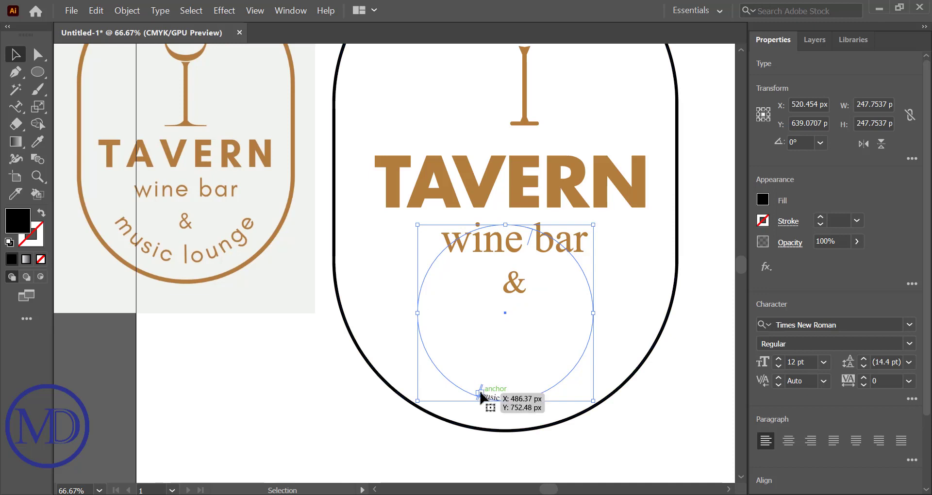
pyautogui.keyDown('alt'); pyautogui.scroll(3, 481, 395); pyautogui.keyUp('alt')
pyautogui.moveTo(481, 396); pyautogui.dragTo(632, 200)
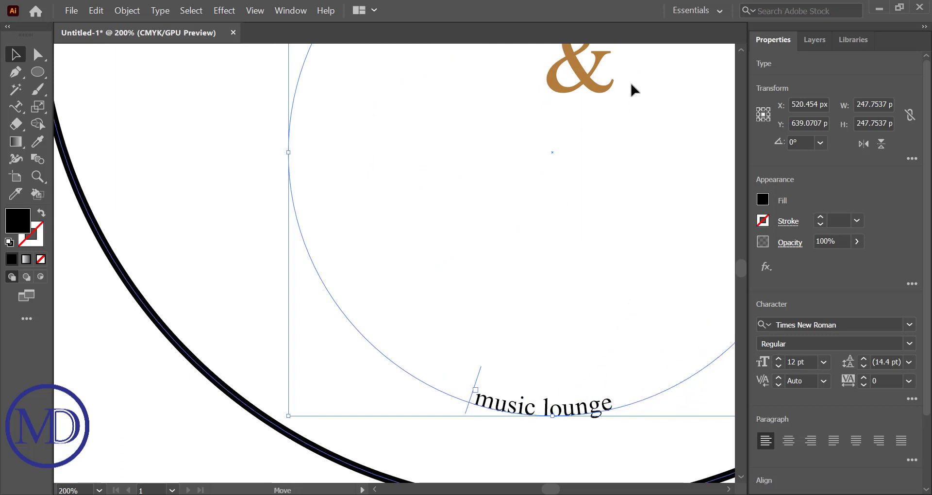
# - Slide the start and end brackets of 'music lounge' until it is centred beneath the ampersand
pyautogui.scroll(3, 632, 89)
pyautogui.moveTo(632, 89); pyautogui.dragTo(463, 284)
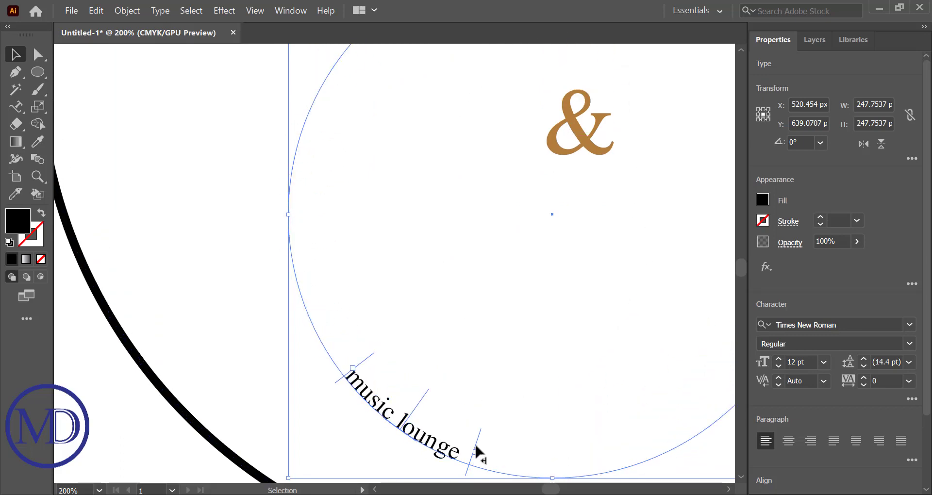
pyautogui.moveTo(479, 447)
pyautogui.mouseDown()
pyautogui.moveTo(596, 417)
pyautogui.moveTo(689, 315)
pyautogui.mouseUp()
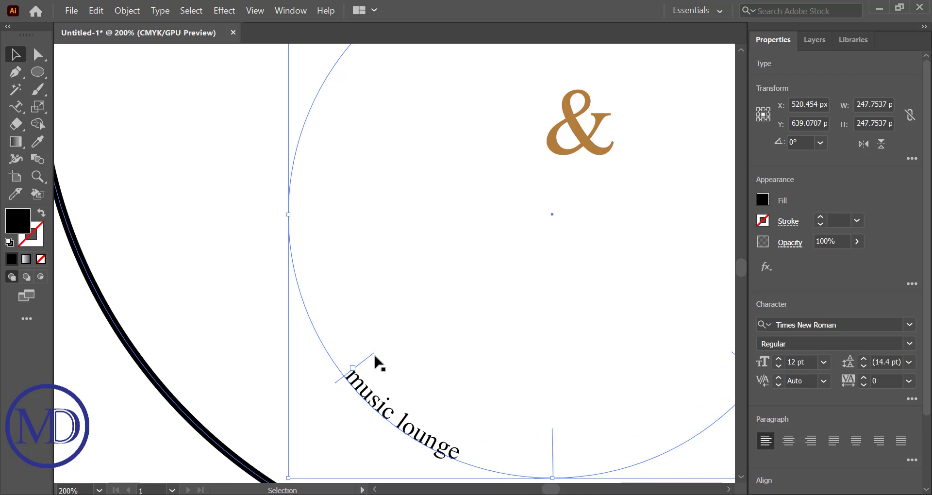
pyautogui.moveTo(376, 364)
pyautogui.mouseDown()
pyautogui.moveTo(455, 409)
pyautogui.moveTo(477, 405)
pyautogui.mouseUp()
pyautogui.scroll(-1, 476, 406)
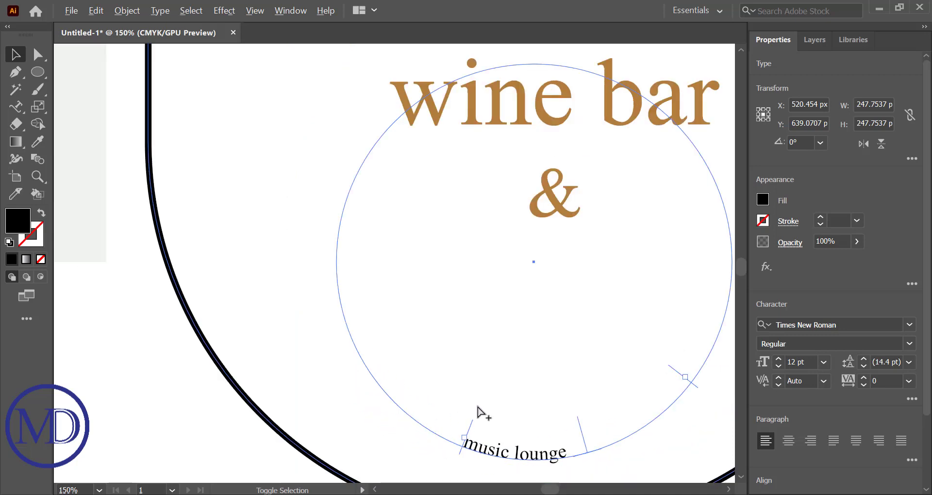
pyautogui.scroll(-1, 477, 406)
pyautogui.moveTo(549, 423); pyautogui.dragTo(515, 424)
pyautogui.click(531, 437)
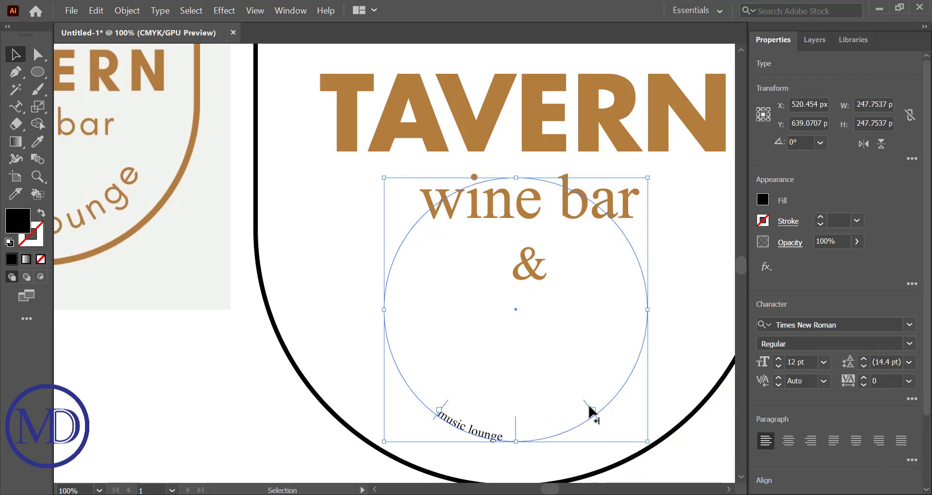
pyautogui.moveTo(588, 414)
pyautogui.mouseDown()
pyautogui.moveTo(512, 430)
pyautogui.moveTo(517, 406)
pyautogui.mouseUp()
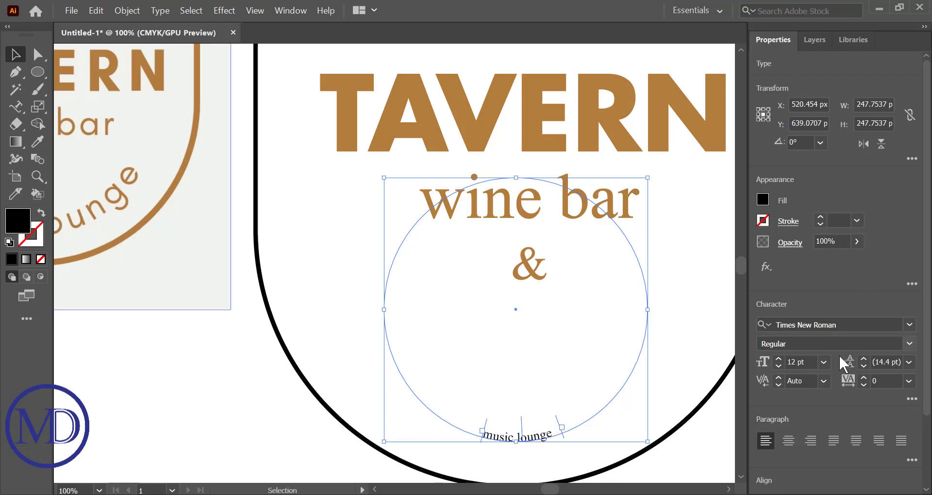
# - Try 21 pt and 24 pt for 'music lounge' and extend its path so all the text shows
pyautogui.click(824, 362)
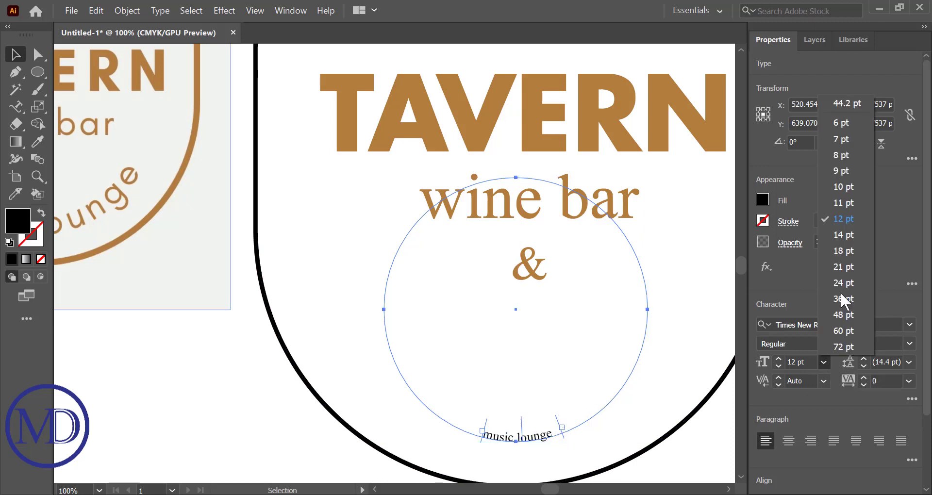
pyautogui.click(844, 266)
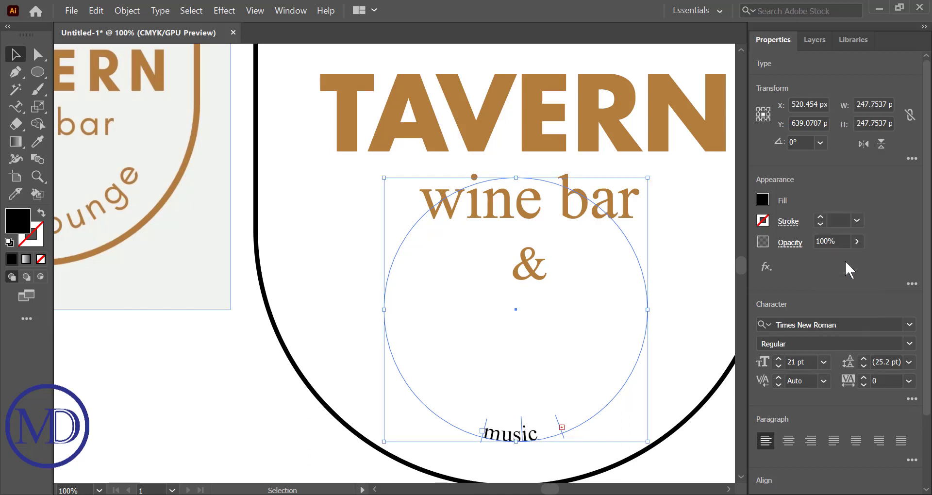
pyautogui.click(824, 362)
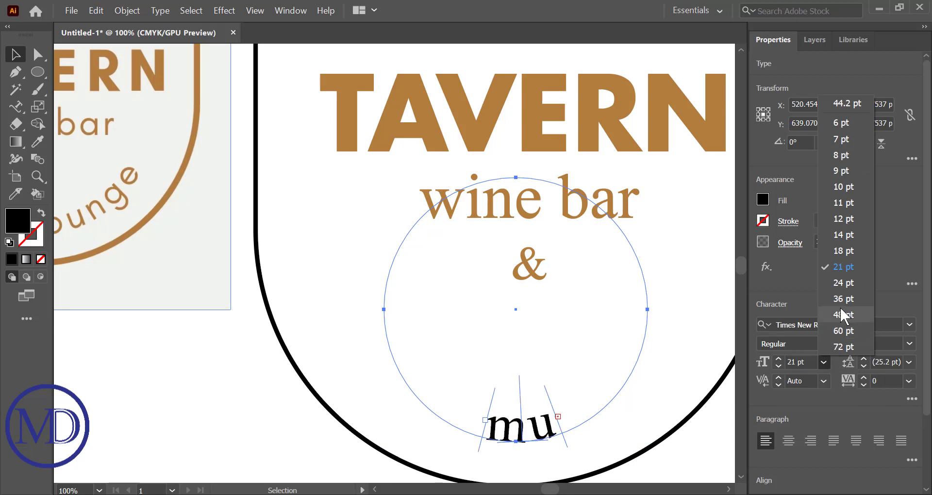
pyautogui.click(846, 283)
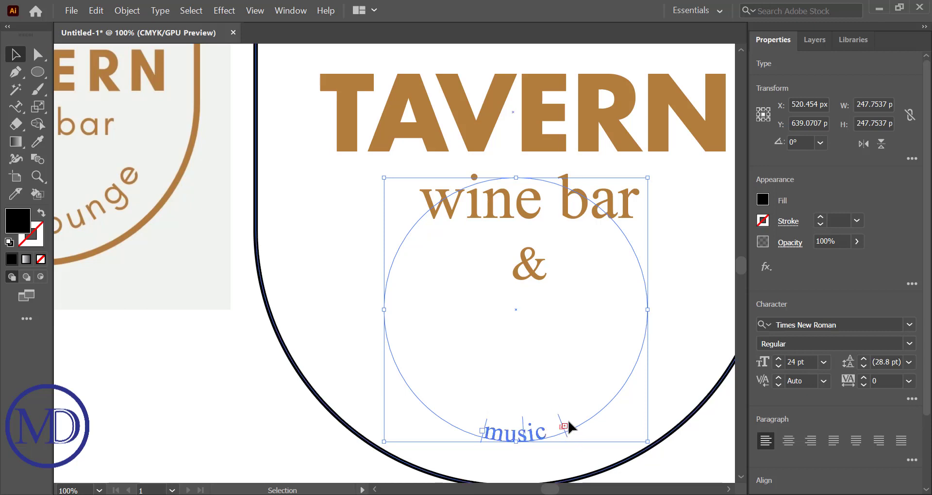
pyautogui.moveTo(562, 432); pyautogui.dragTo(610, 374)
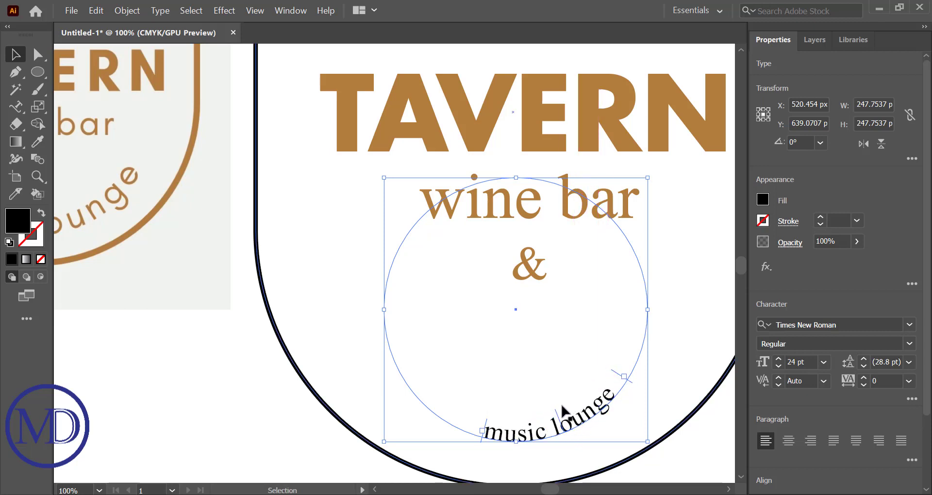
pyautogui.moveTo(558, 413); pyautogui.dragTo(516, 427)
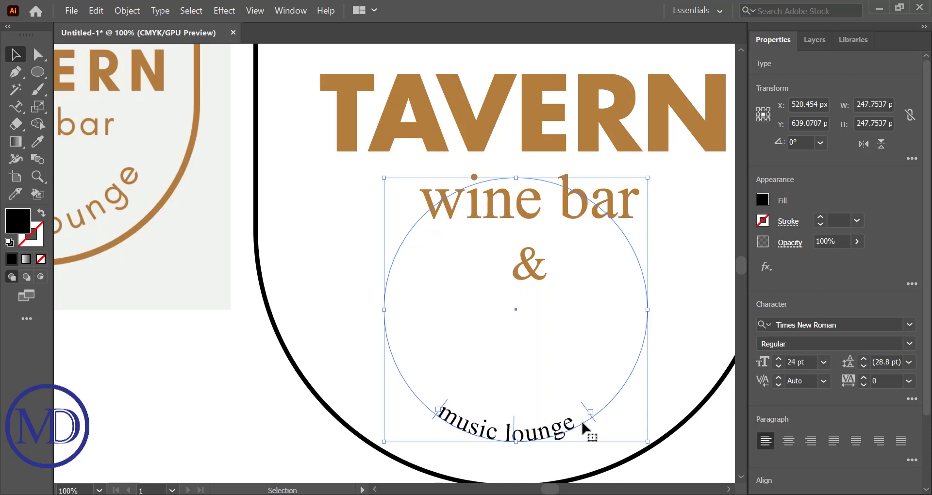
# - Reduce the curved text to 22 pt and extend its path end up toward the ampersand
pyautogui.click(685, 384)
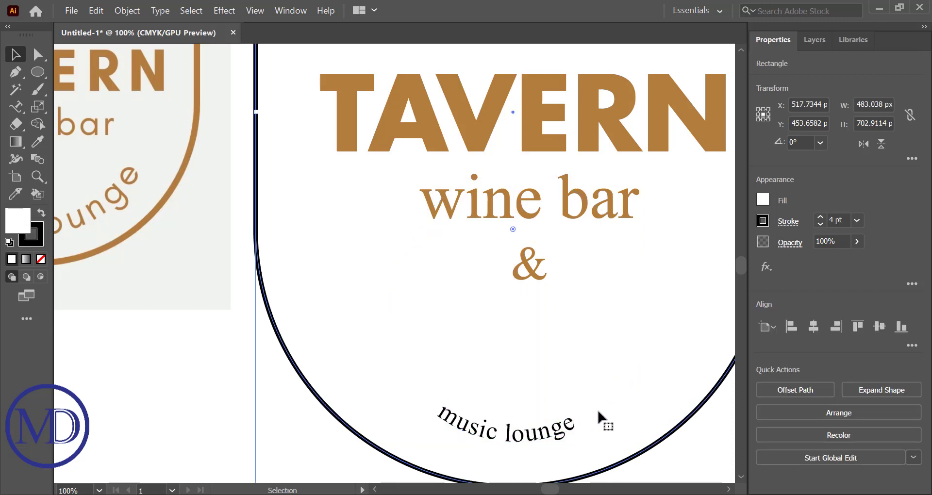
pyautogui.click(554, 425)
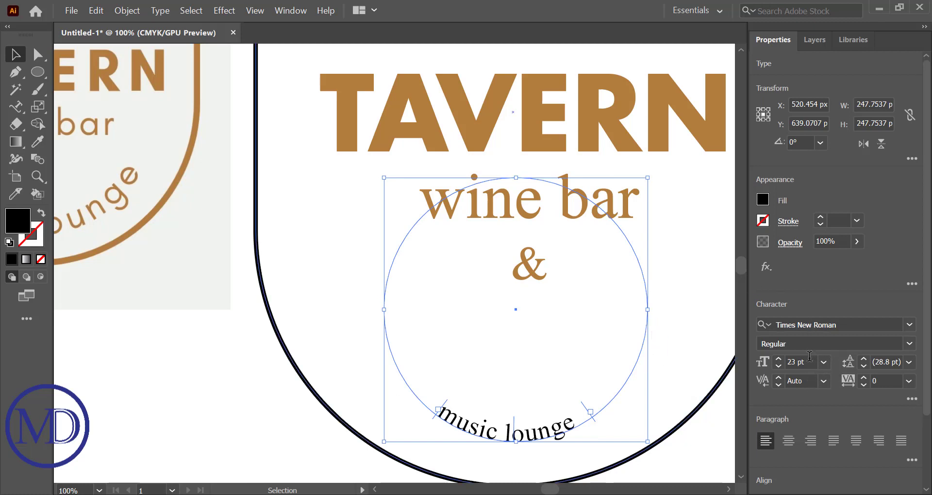
pyautogui.click(778, 365)
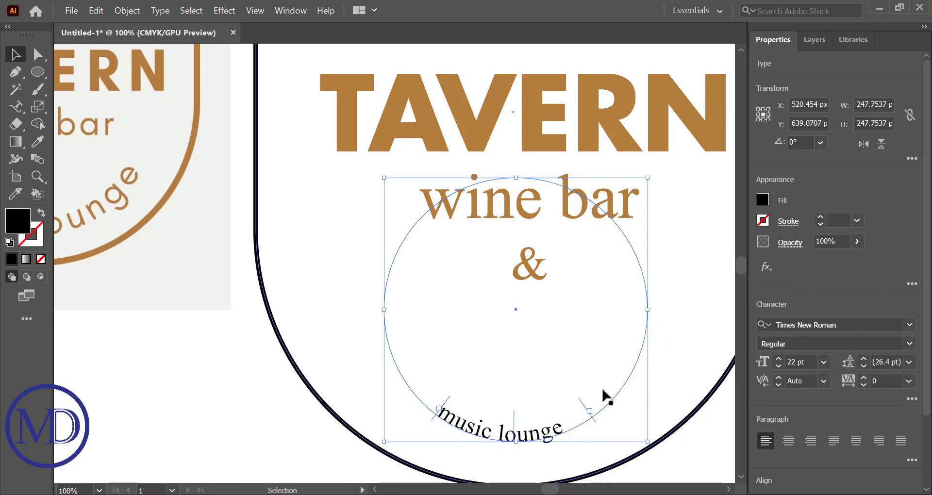
pyautogui.moveTo(589, 413); pyautogui.dragTo(616, 363)
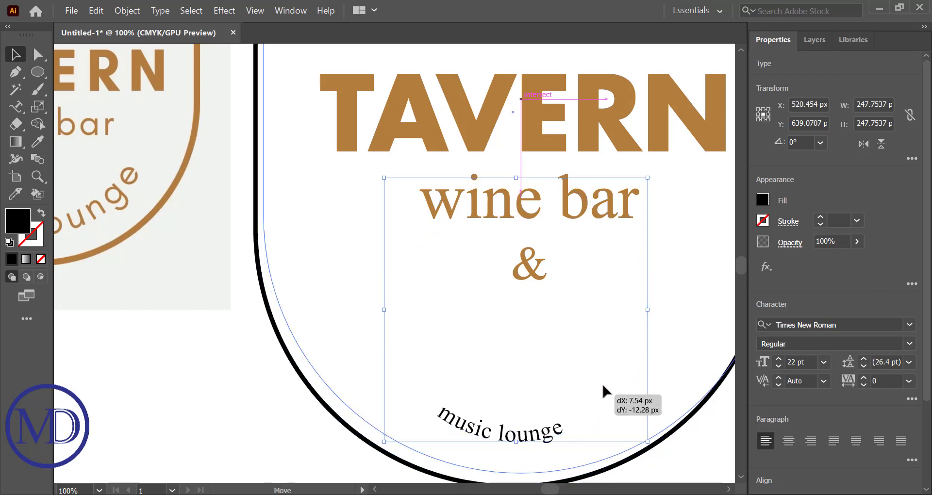
pyautogui.click(545, 432)
pyautogui.moveTo(589, 413); pyautogui.dragTo(620, 263)
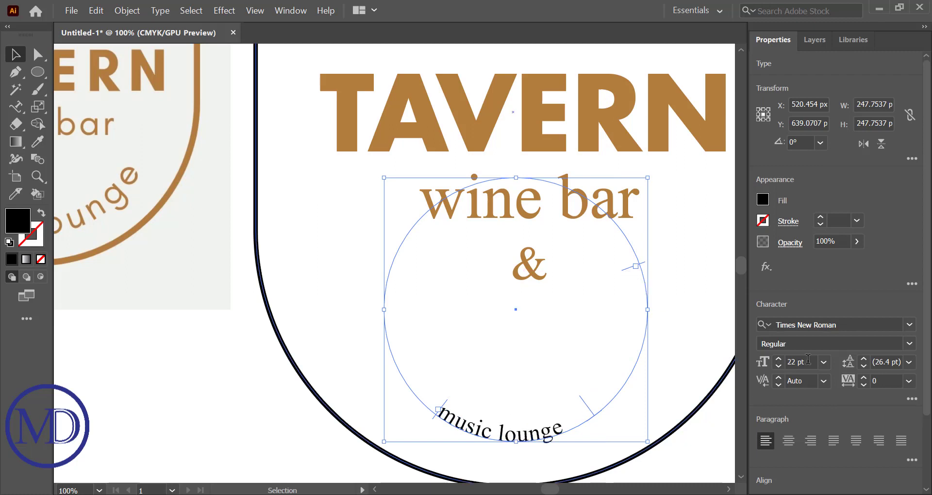
# - Recentre the enlarged 'music lounge' text along the circle's bottom and preview the logo
pyautogui.scroll(-1, 808, 359)
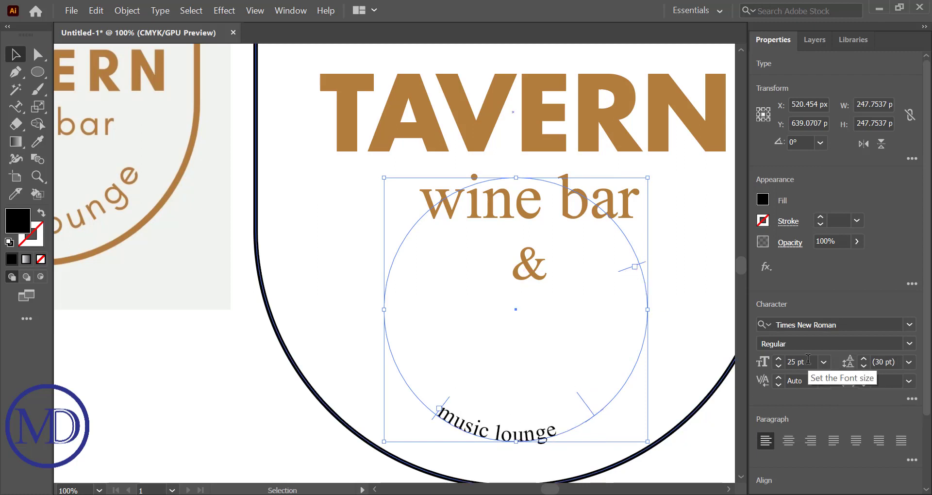
pyautogui.scroll(3, 807, 359)
pyautogui.scroll(2, 808, 360)
pyautogui.scroll(8, 808, 359)
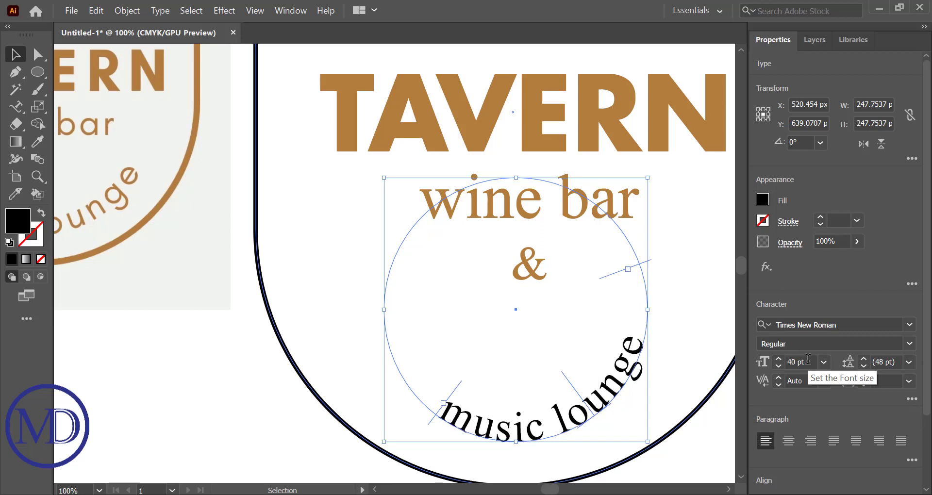
pyautogui.scroll(3, 808, 360)
pyautogui.scroll(3, 808, 359)
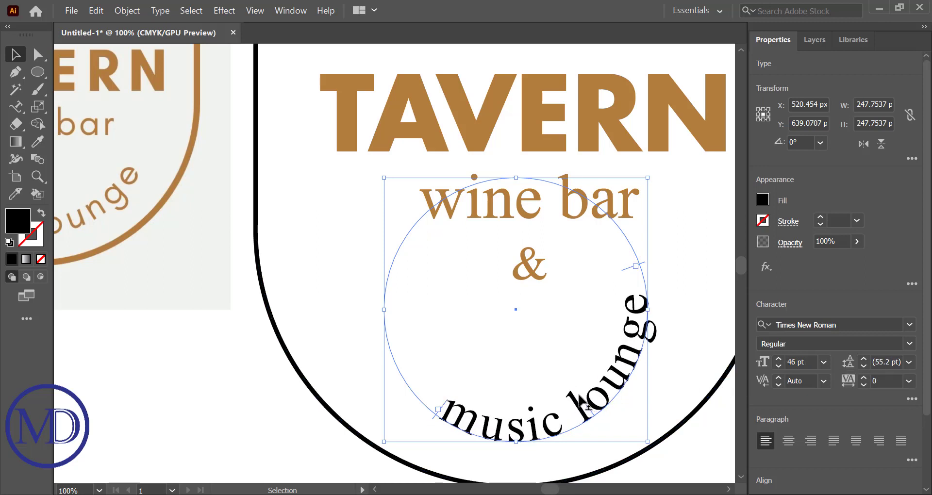
pyautogui.moveTo(587, 406); pyautogui.dragTo(516, 412)
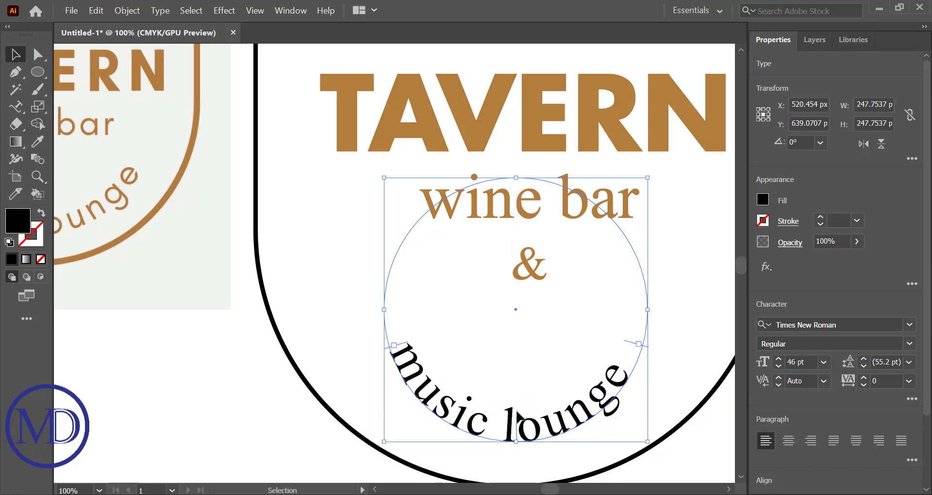
pyautogui.click(678, 369)
pyautogui.scroll(-1, 678, 368)
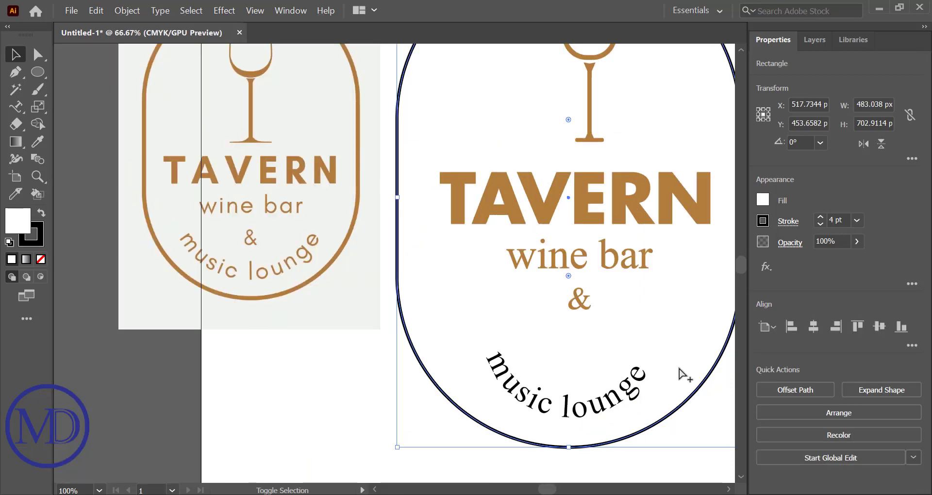
pyautogui.click(619, 357)
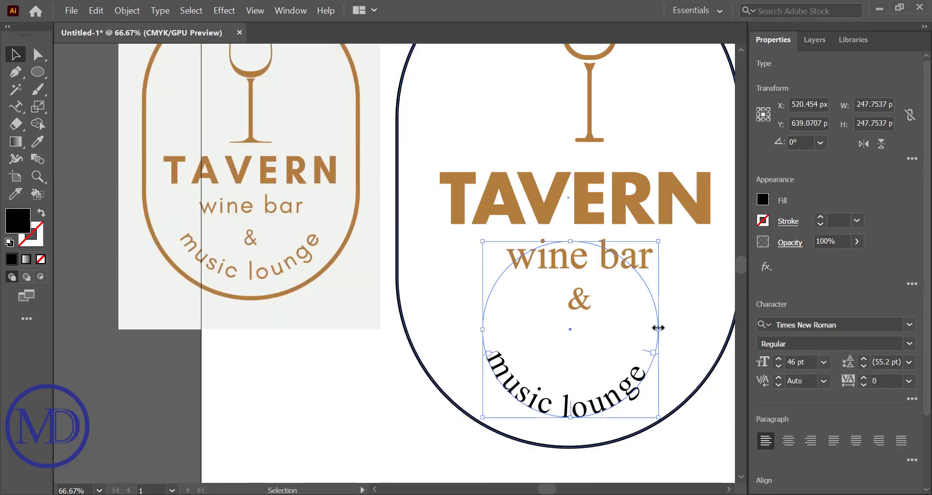
# - Enlarge 'music lounge' and raise it beneath the ampersand, clear of the outer outline
pyautogui.moveTo(658, 329); pyautogui.dragTo(692, 338)
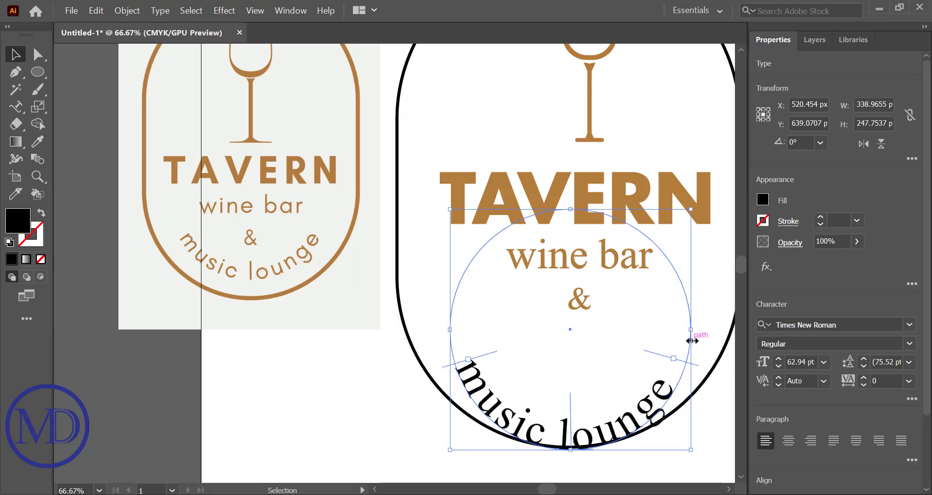
pyautogui.moveTo(566, 321); pyautogui.dragTo(575, 364)
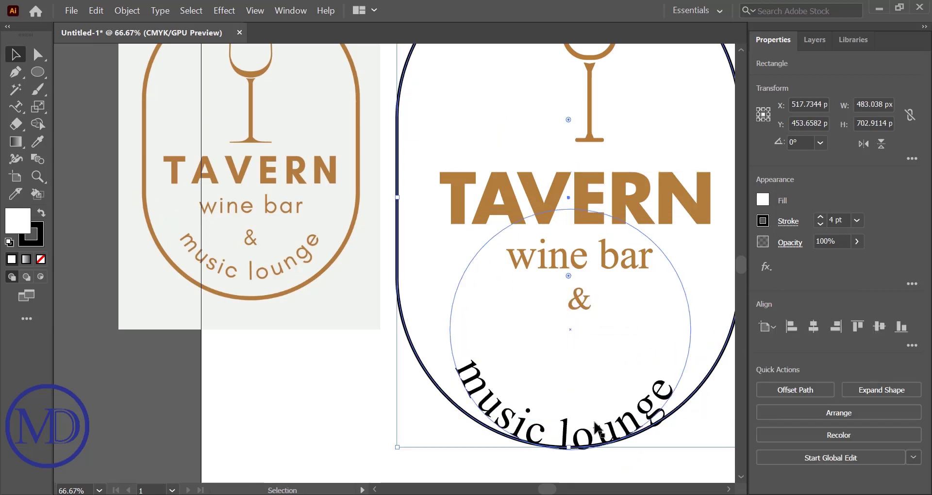
pyautogui.click(569, 330)
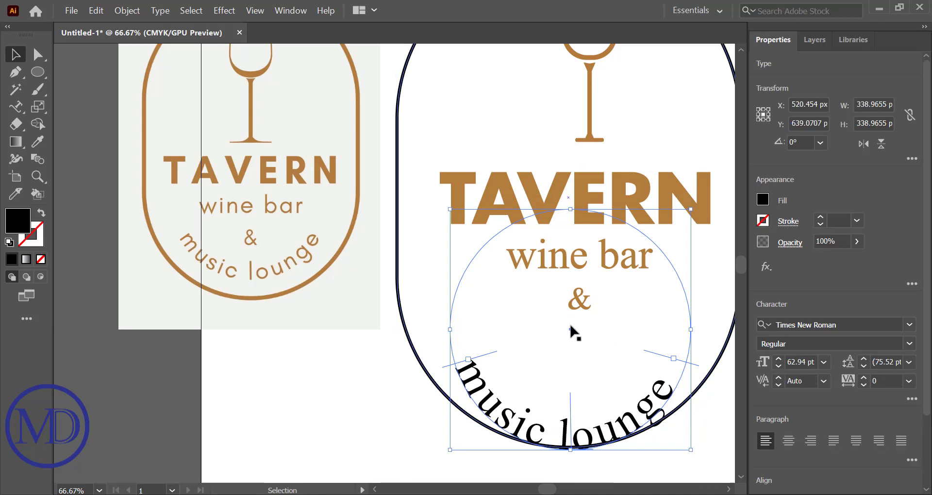
pyautogui.moveTo(570, 335); pyautogui.dragTo(572, 298)
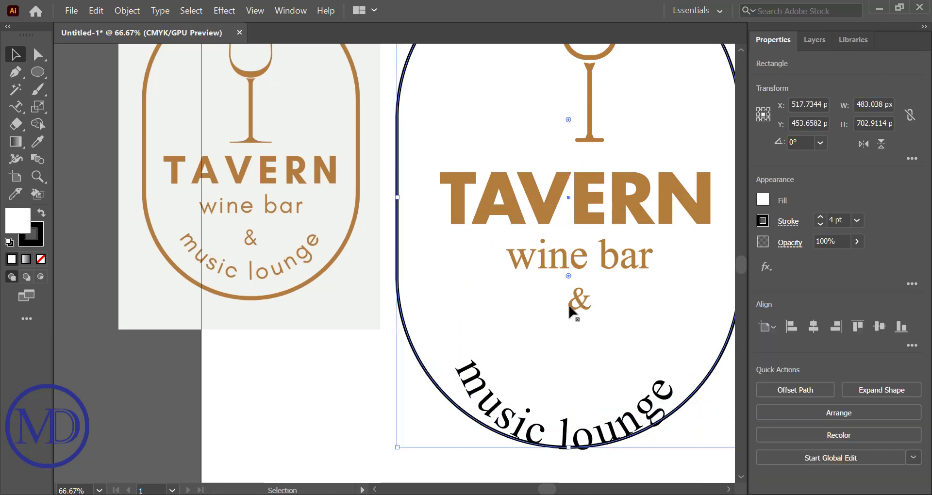
pyautogui.click(531, 410)
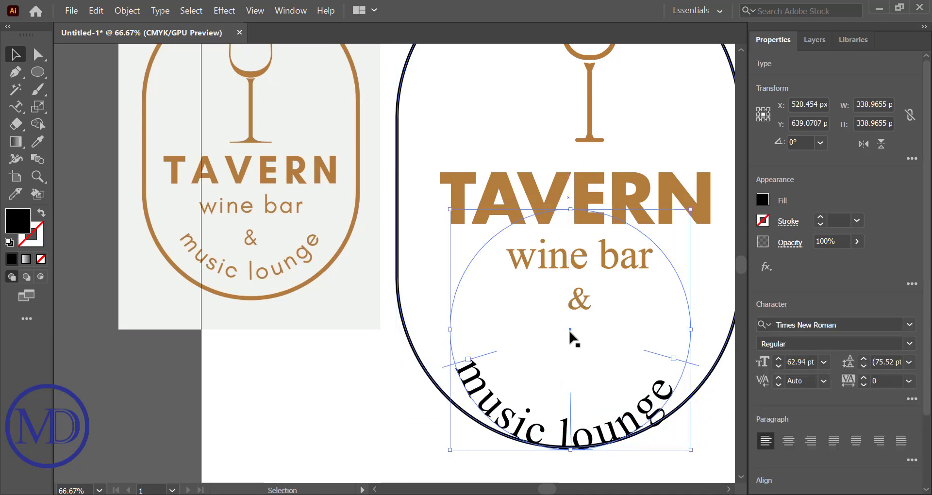
pyautogui.moveTo(569, 328); pyautogui.dragTo(572, 281)
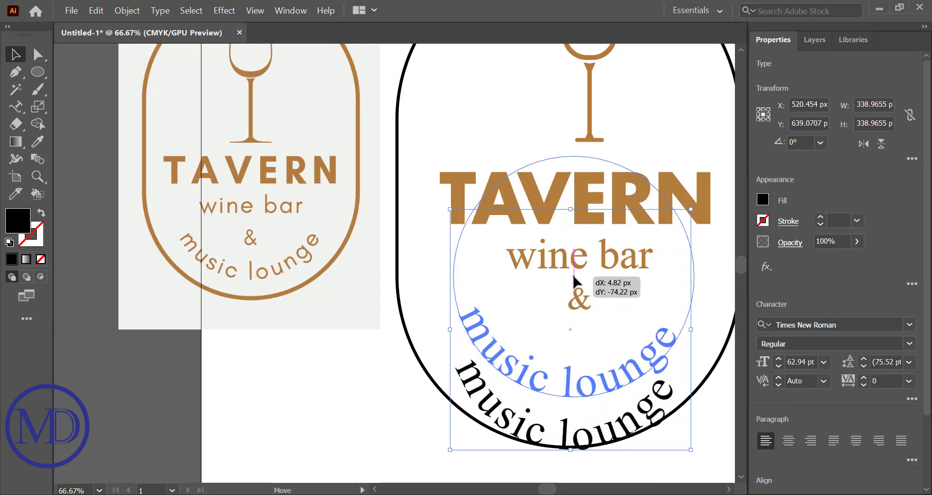
pyautogui.moveTo(573, 281); pyautogui.dragTo(573, 281)
pyautogui.click(417, 431)
# - Align all the logo pieces to a common horizontal centre
pyautogui.scroll(-4, 416, 436)
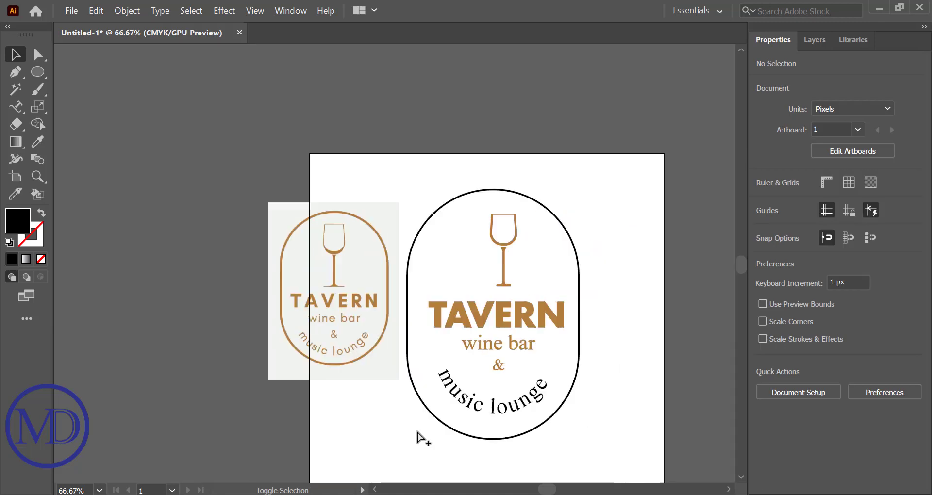
pyautogui.moveTo(486, 437); pyautogui.dragTo(494, 441)
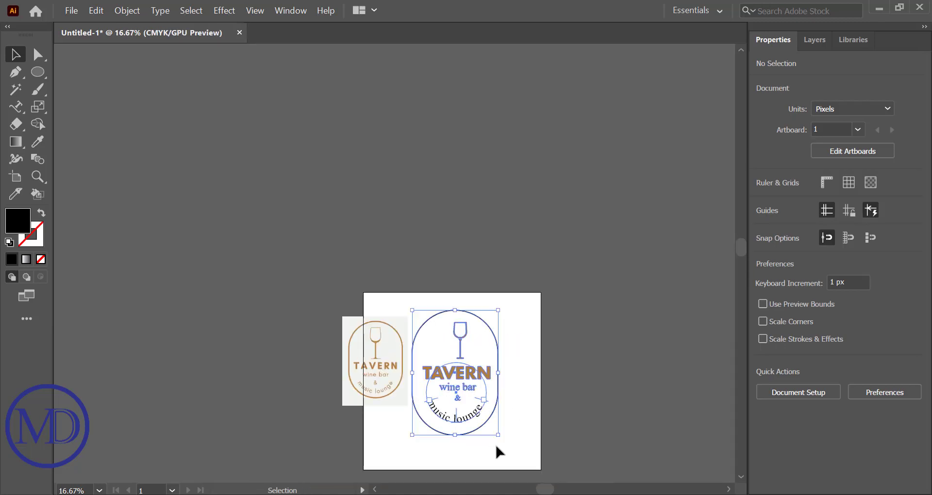
pyautogui.click(813, 326)
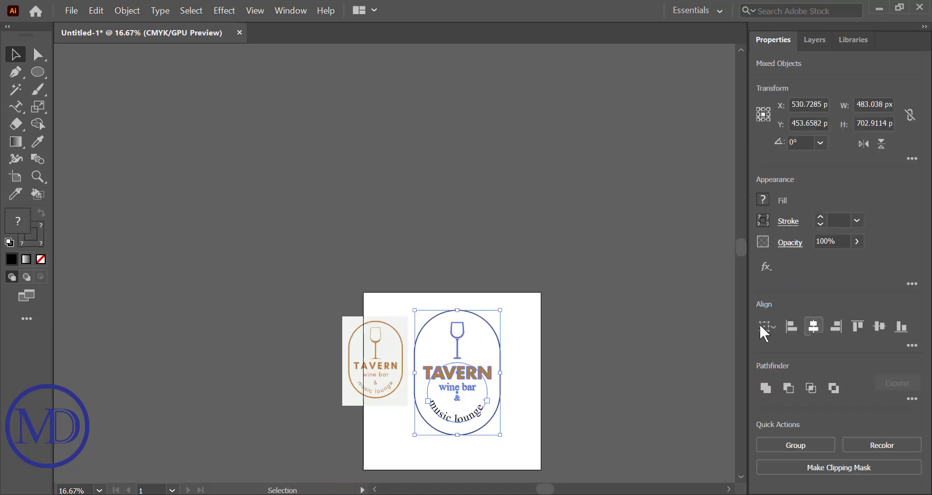
pyautogui.click(542, 370)
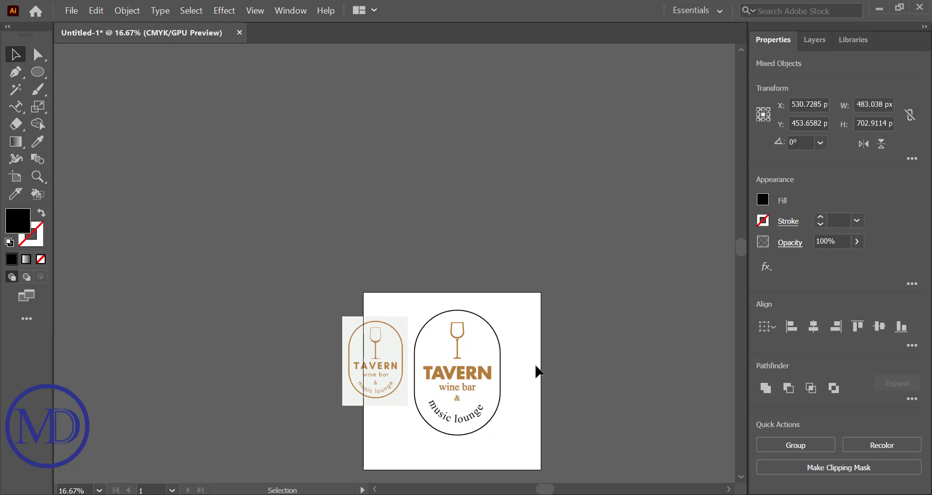
# - Delete the reference image beside the logo
pyautogui.click(383, 376)
pyautogui.press('Delete')
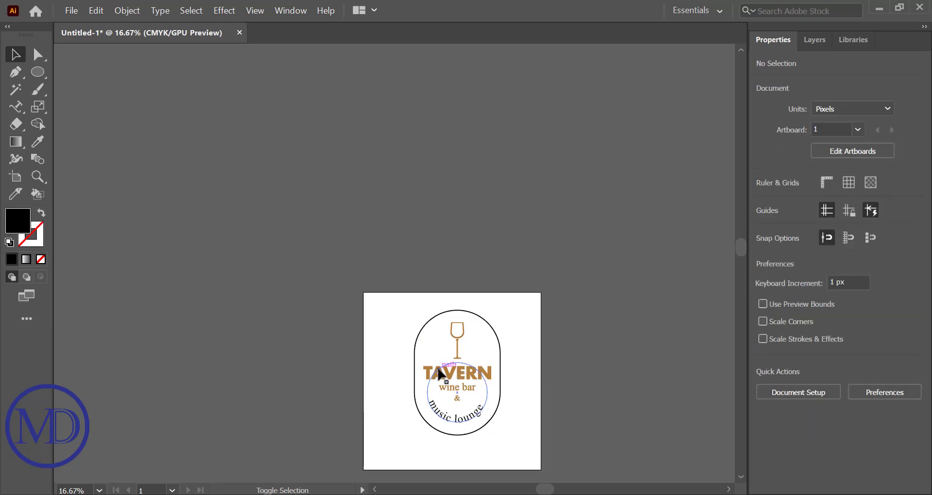
pyautogui.scroll(1, 439, 373)
pyautogui.scroll(1, 439, 373)
pyautogui.scroll(-2, 437, 291)
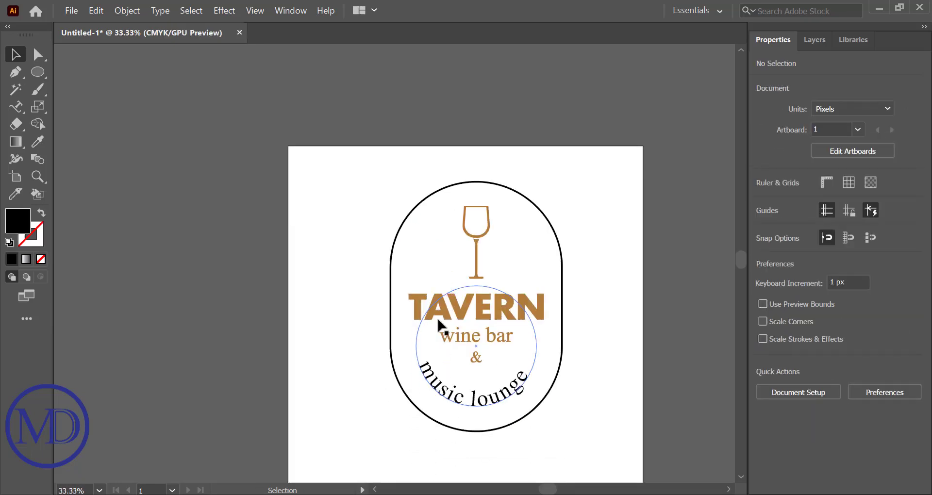
# - Set the rounded frame's fill to None, undoing the accidental brown eyedropper fill
pyautogui.click(409, 229)
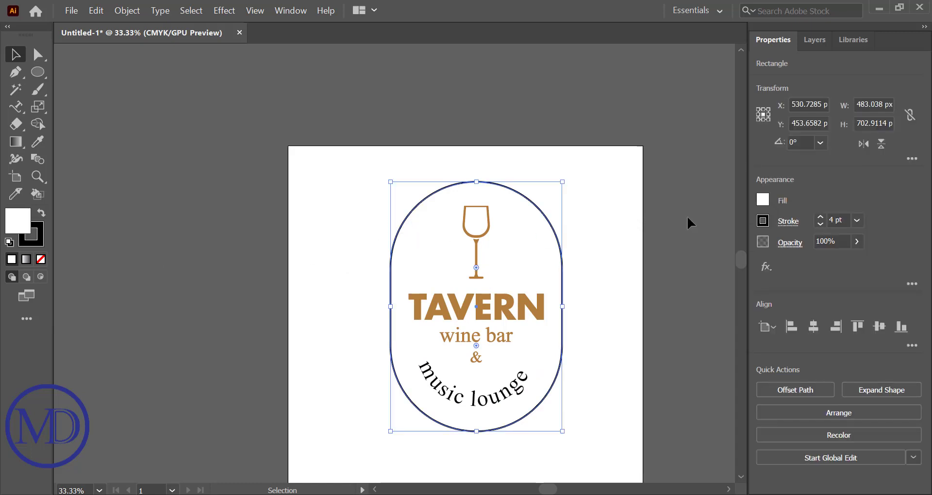
pyautogui.click(41, 259)
pyautogui.click(41, 244)
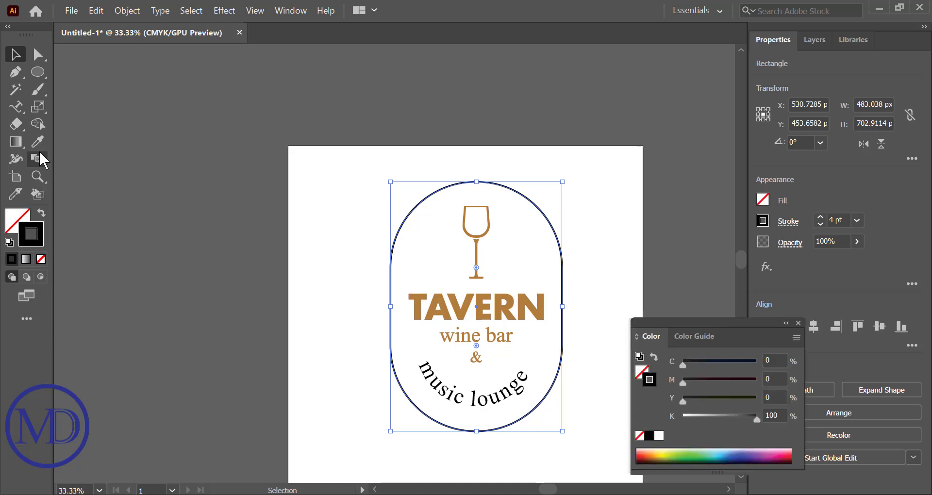
pyautogui.click(38, 141)
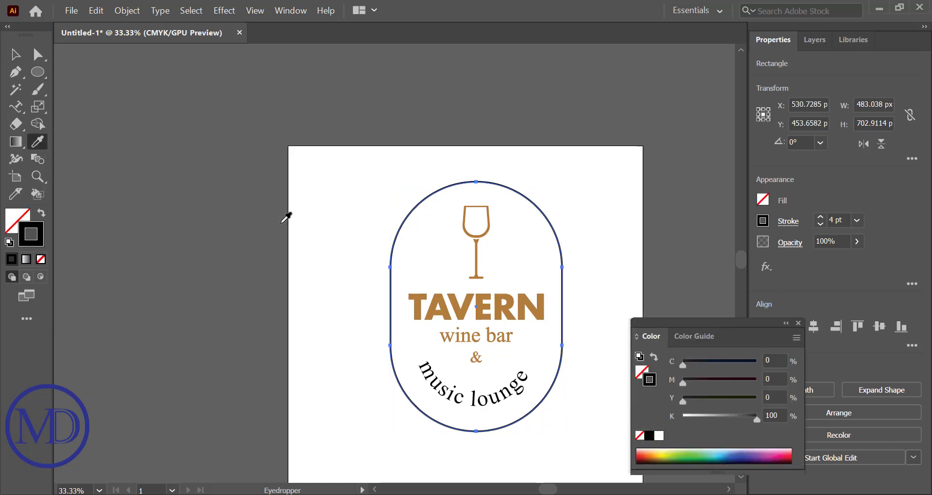
pyautogui.click(421, 300)
pyautogui.hotkey('ctrl', 'z')
# - Expand the rounded frame's stroke into a filled shape with Object > Expand
pyautogui.click(16, 55)
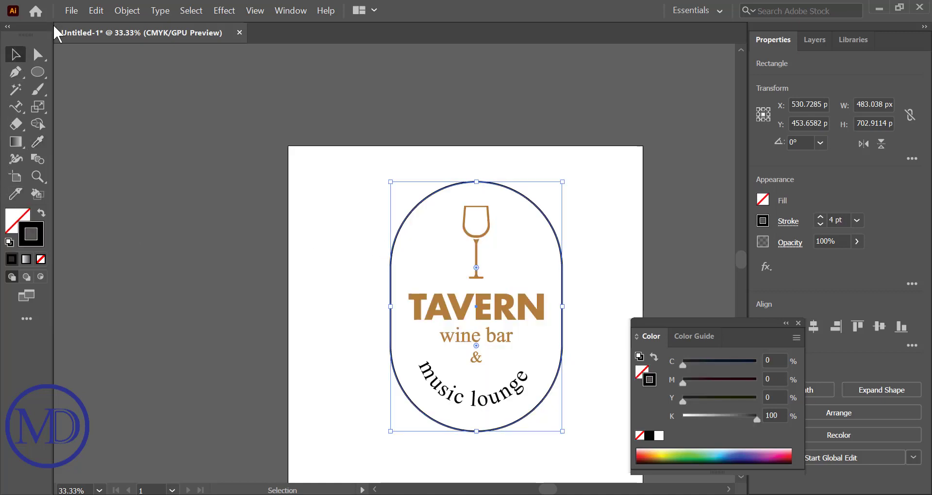
pyautogui.click(127, 10)
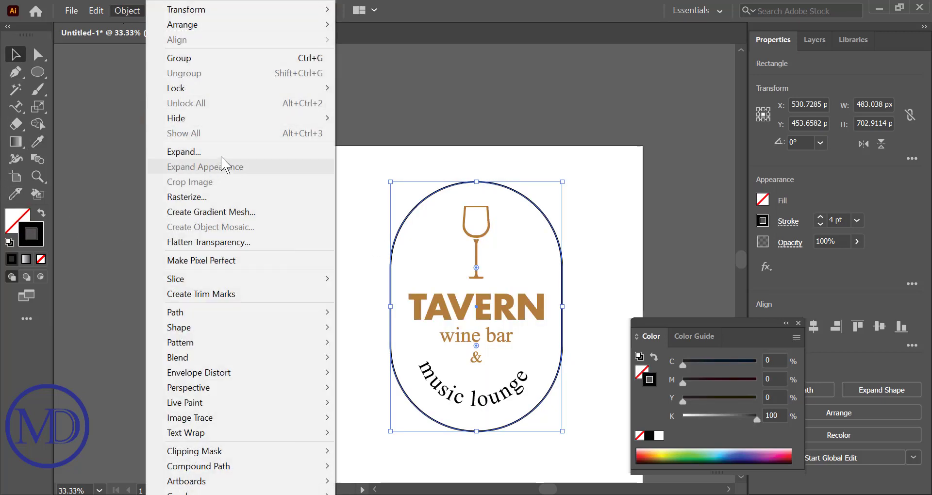
pyautogui.click(223, 153)
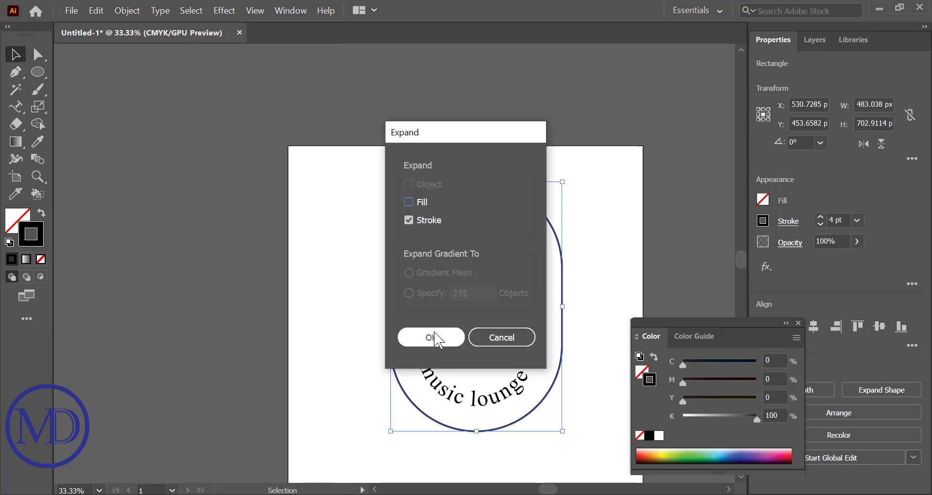
pyautogui.click(435, 336)
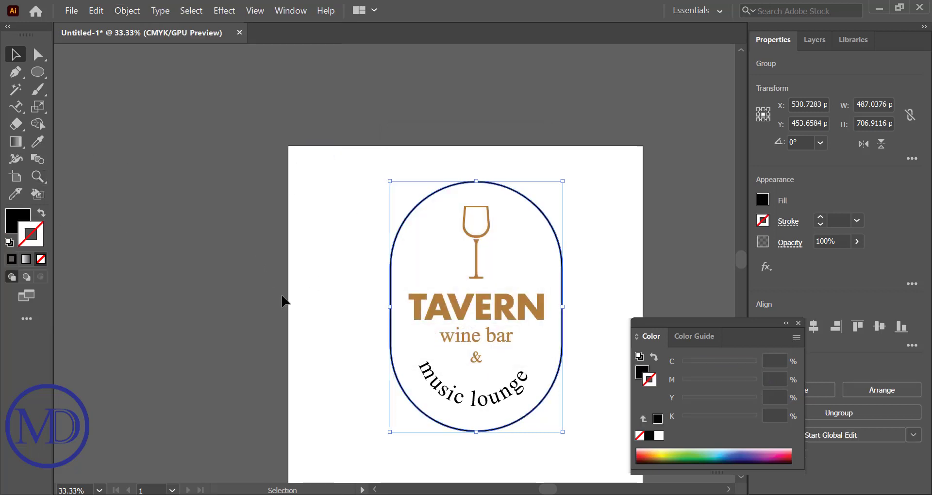
# - Eyedropper TAVERN's brown onto the frame and the curved 'music lounge' text
pyautogui.click(37, 142)
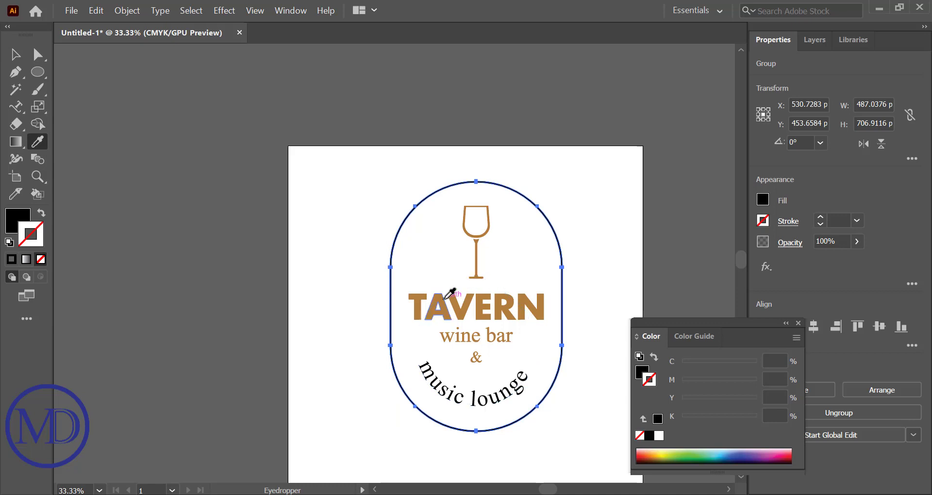
pyautogui.click(421, 304)
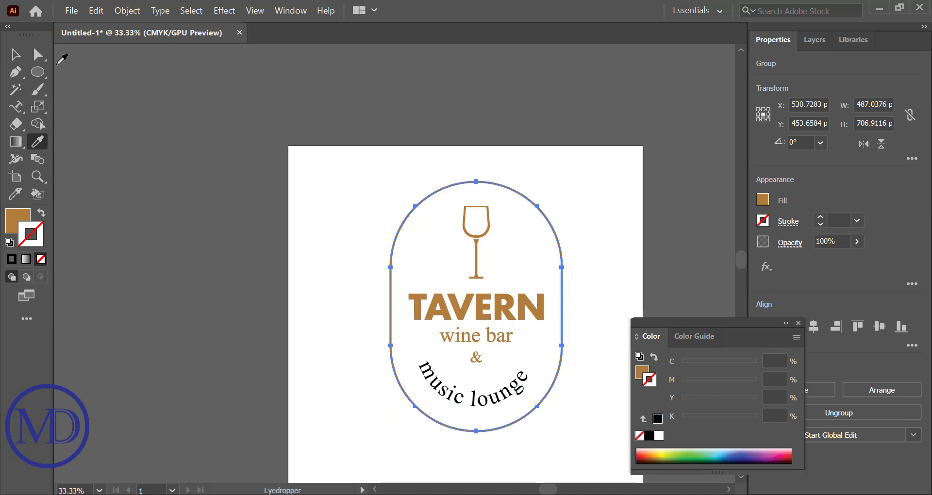
pyautogui.click(15, 54)
pyautogui.click(311, 203)
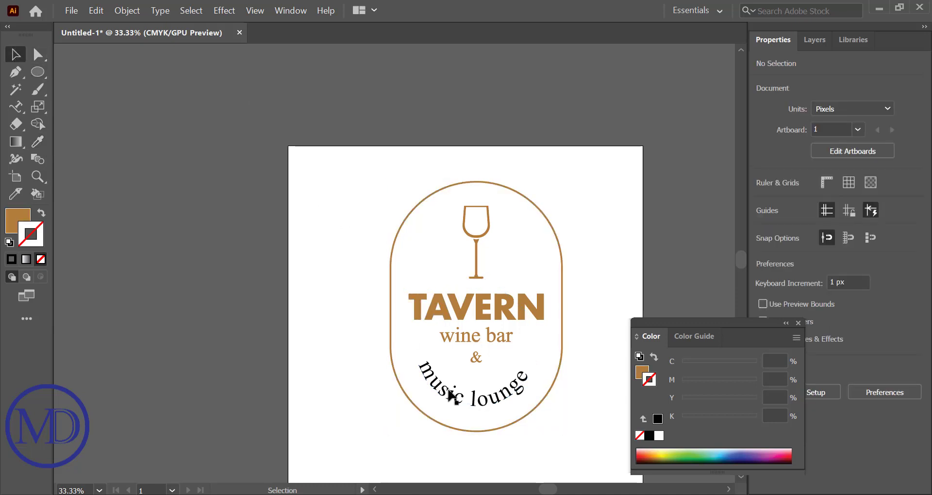
pyautogui.click(487, 405)
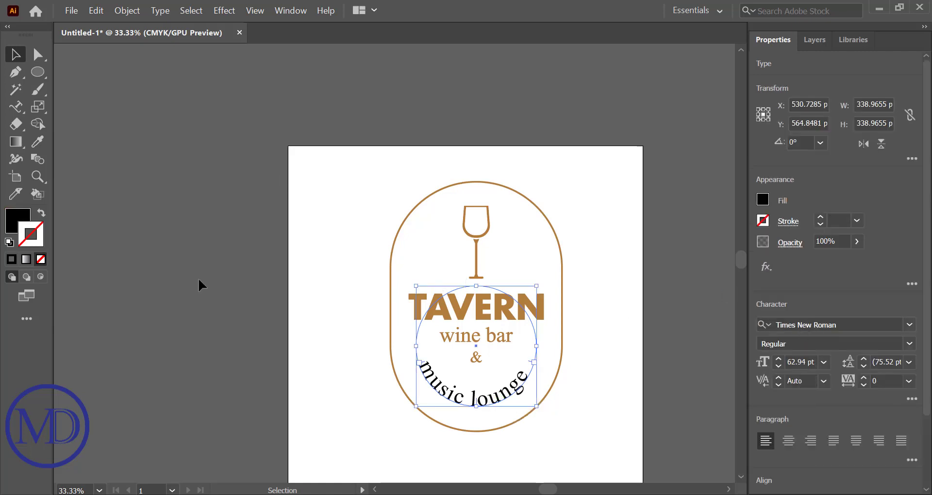
pyautogui.click(38, 140)
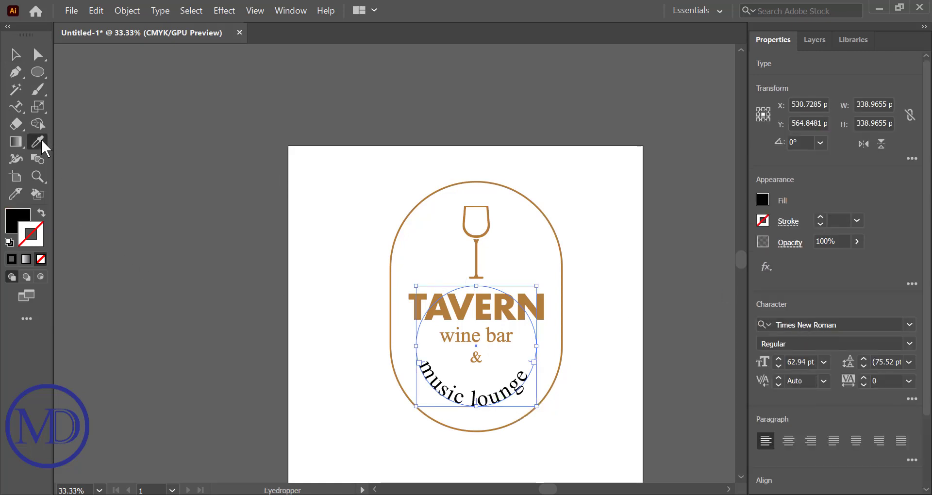
pyautogui.click(420, 304)
pyautogui.click(15, 54)
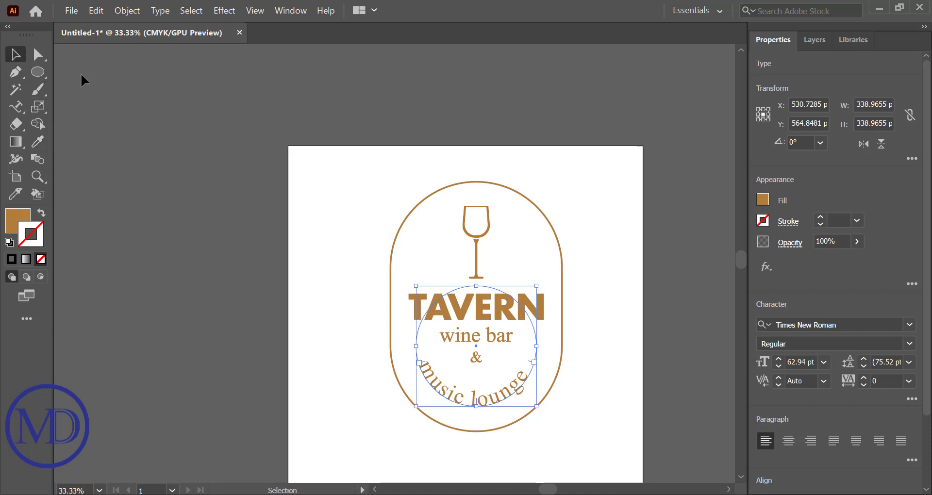
pyautogui.click(249, 196)
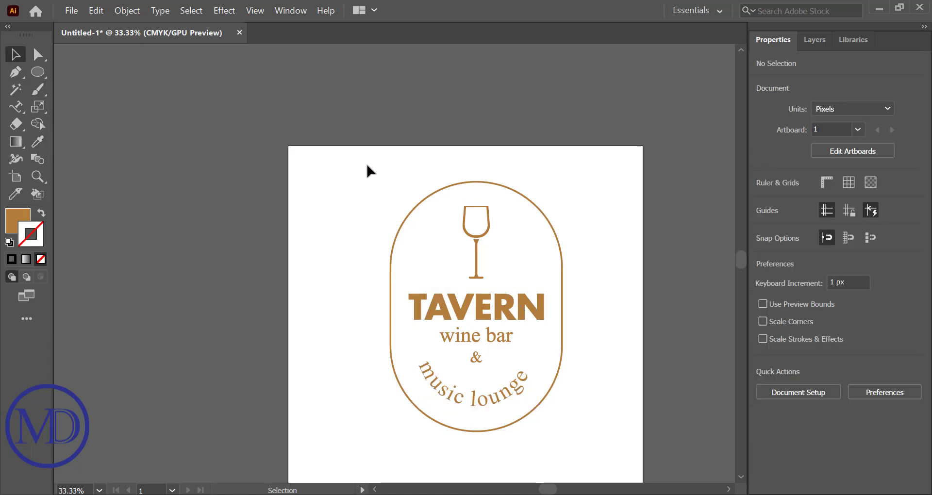
# - Group all the logo pieces with Ctrl+G and enlarge the group
pyautogui.moveTo(362, 153); pyautogui.dragTo(579, 424)
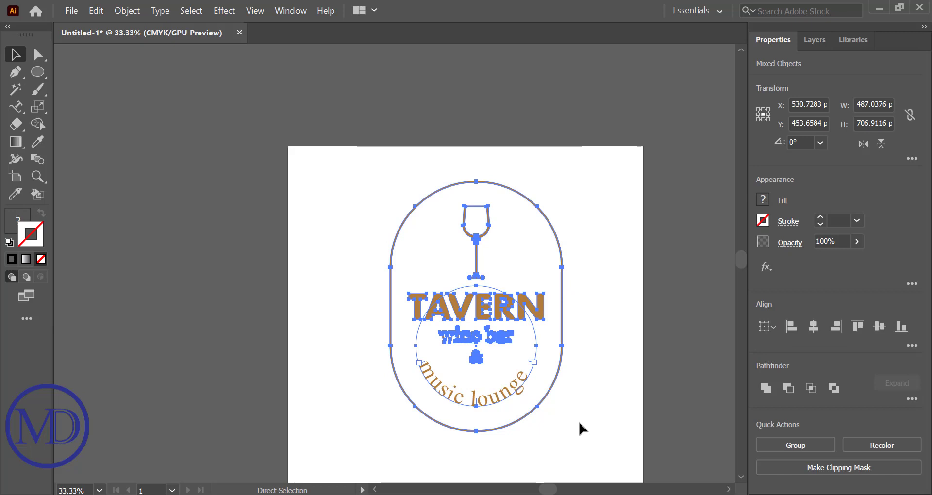
pyautogui.hotkey('ctrl', 'g')
pyautogui.scroll(-5, 623, 412)
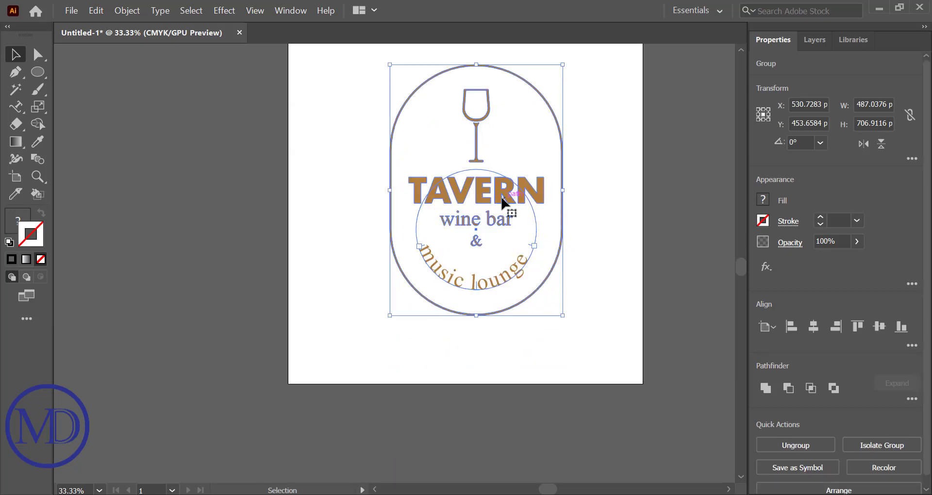
pyautogui.moveTo(562, 315); pyautogui.dragTo(606, 359)
pyautogui.click(613, 321)
pyautogui.scroll(7, 614, 322)
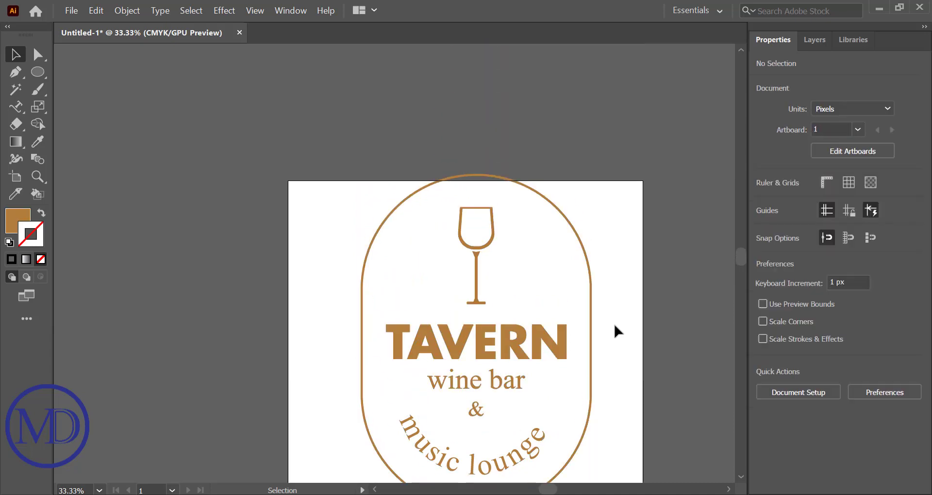
pyautogui.scroll(-2, 613, 326)
# - Resize the logo group to about 574 × 833 px and nudge it slightly left and down
pyautogui.click(552, 305)
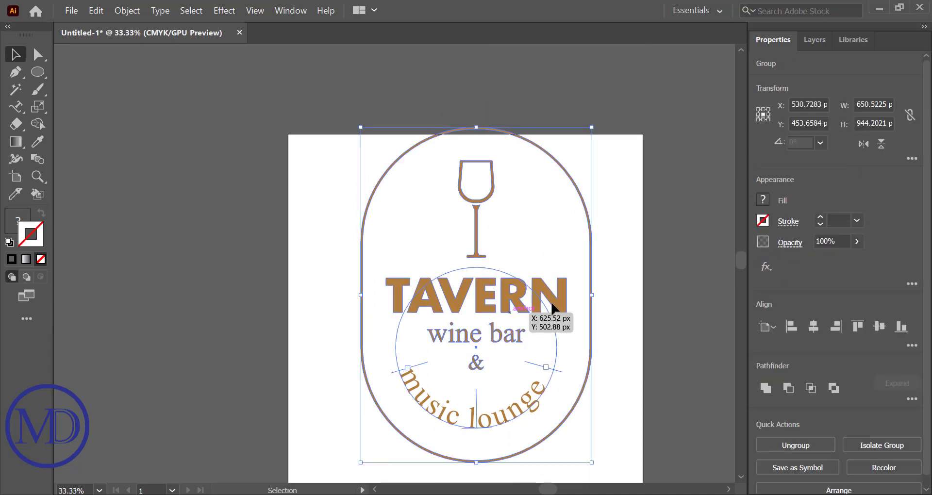
pyautogui.moveTo(592, 294); pyautogui.dragTo(579, 296)
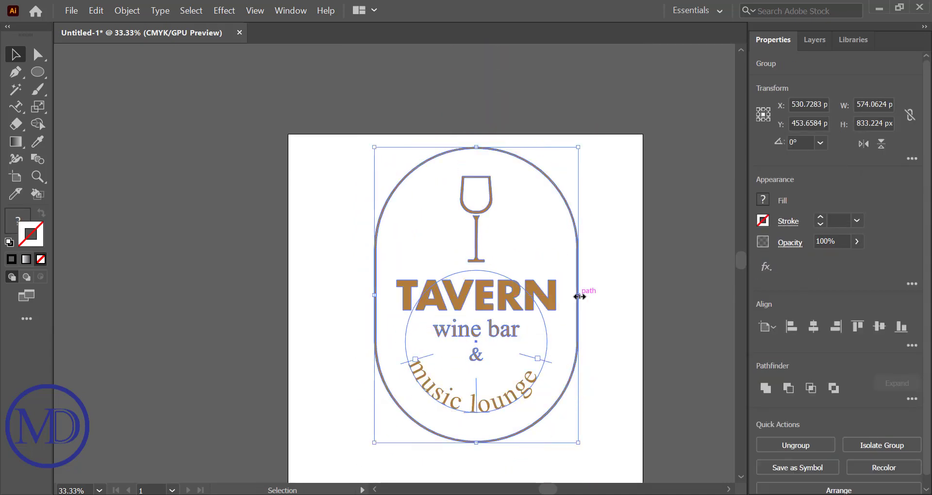
pyautogui.scroll(-2, 600, 293)
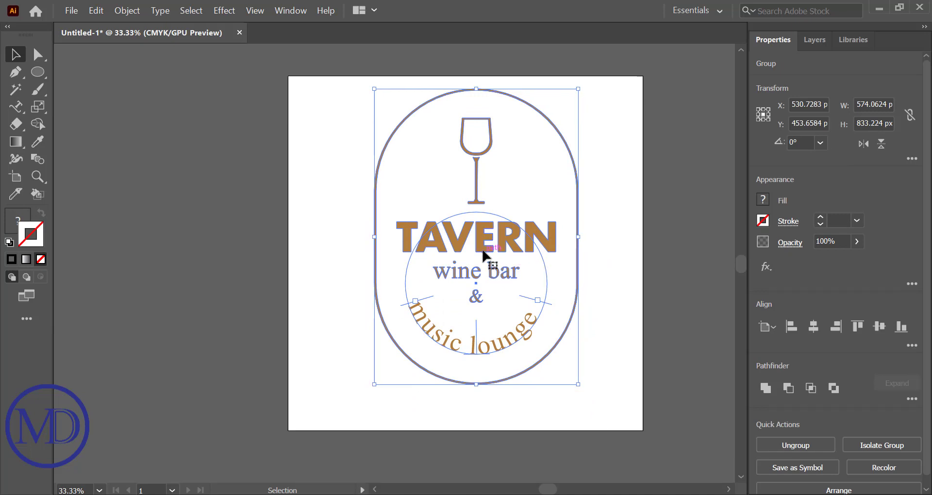
pyautogui.moveTo(484, 253); pyautogui.dragTo(479, 257)
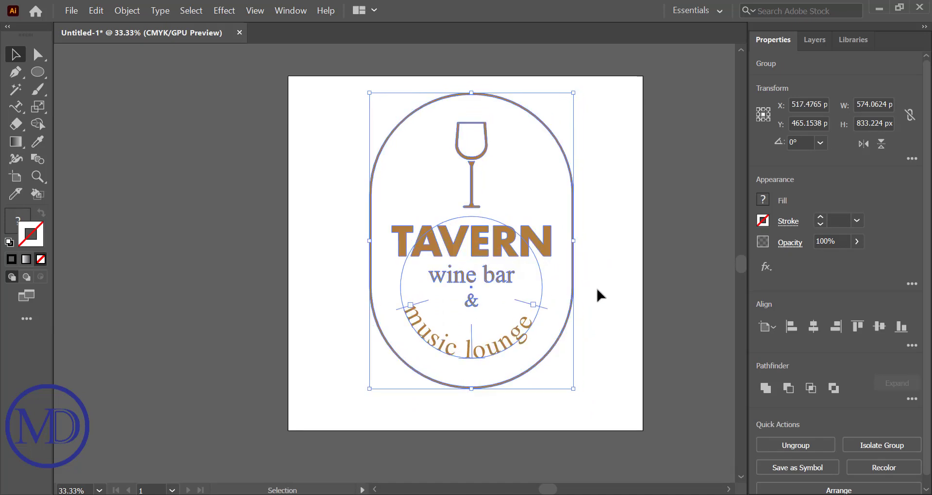
pyautogui.click(607, 296)
pyautogui.scroll(3, 607, 297)
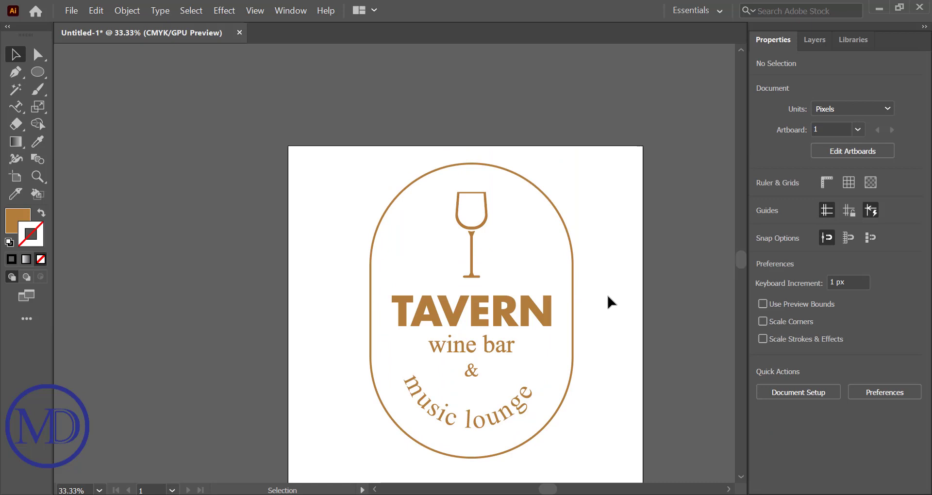
pyautogui.scroll(-1, 607, 296)
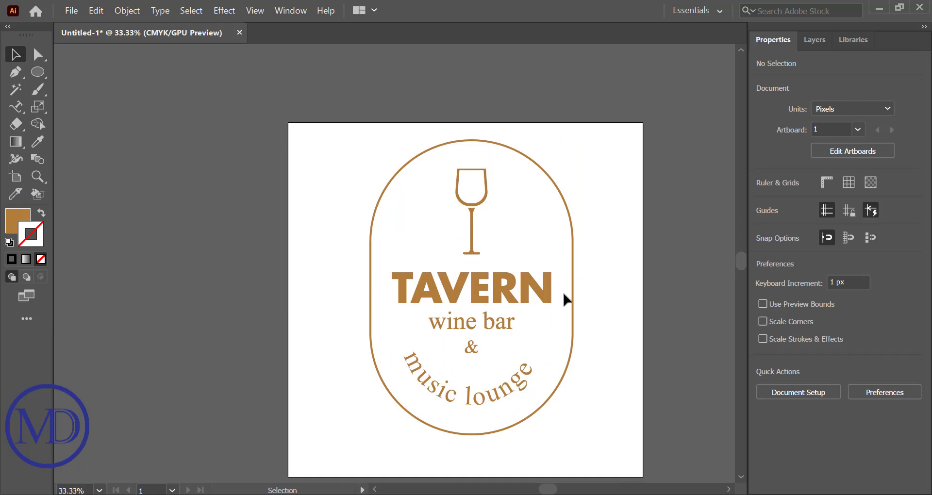
pyautogui.click(487, 290)
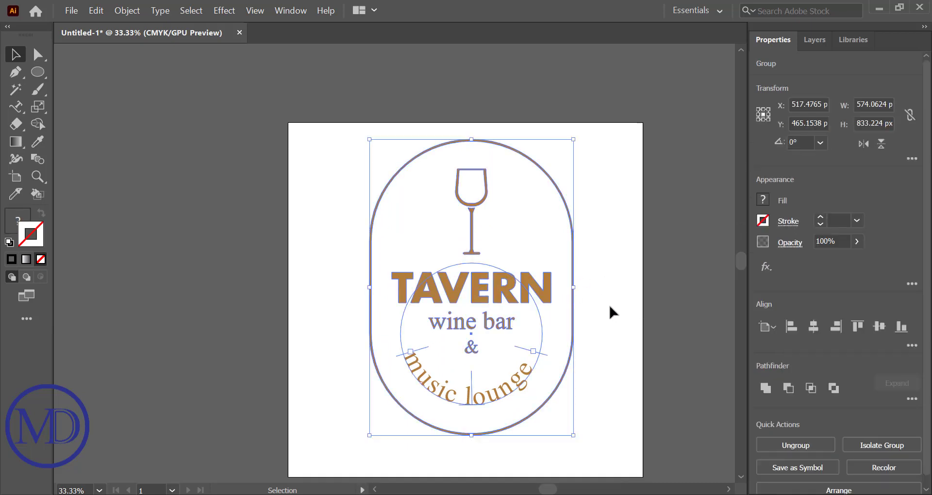
pyautogui.press('Down')
pyautogui.press('Down')
pyautogui.press('Down')
pyautogui.press('Down')
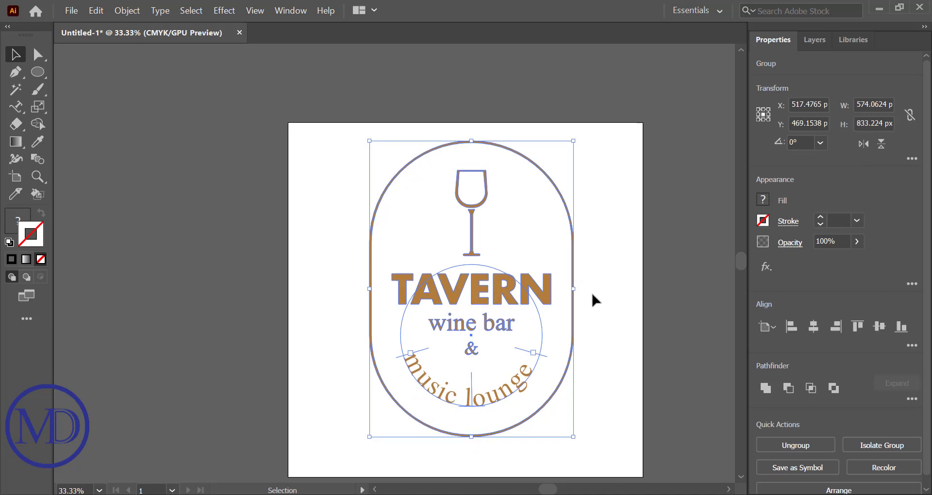
pyautogui.click(596, 295)
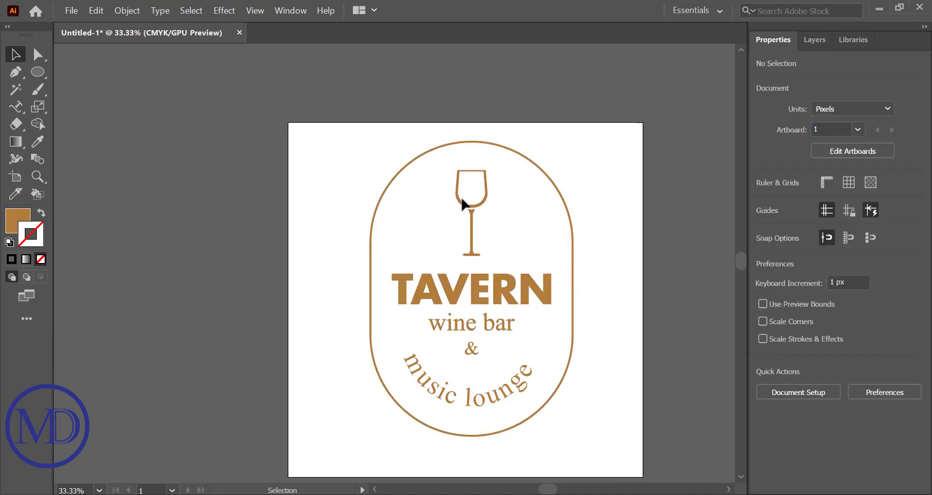
# - Ungroup the whole logo and then the wine glass into separate parts
pyautogui.moveTo(374, 174); pyautogui.dragTo(529, 232)
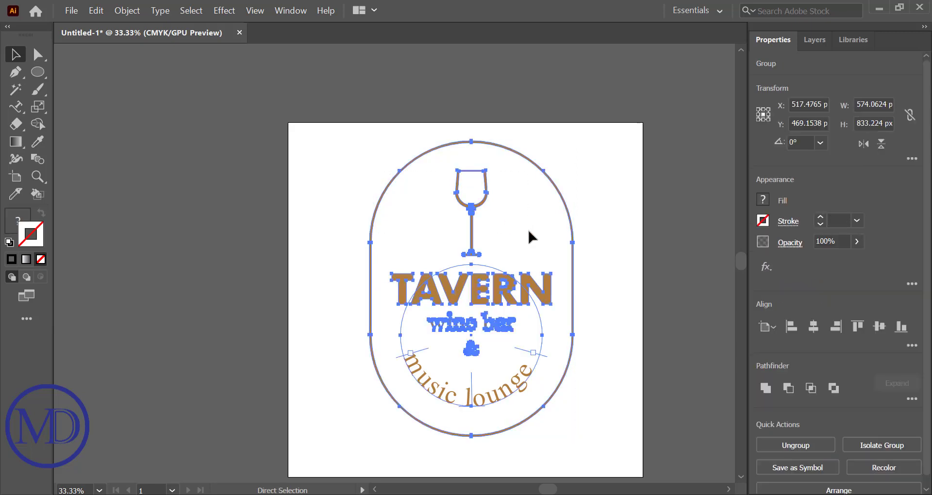
pyautogui.hotkey('ctrl', 'shift', 'g')
pyautogui.hotkey('ctrl', 'h')
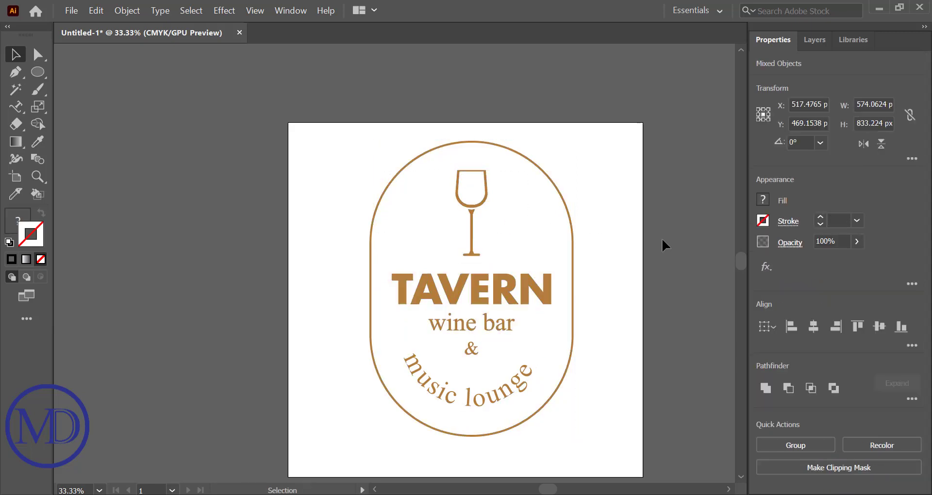
pyautogui.click(662, 238)
pyautogui.click(471, 207)
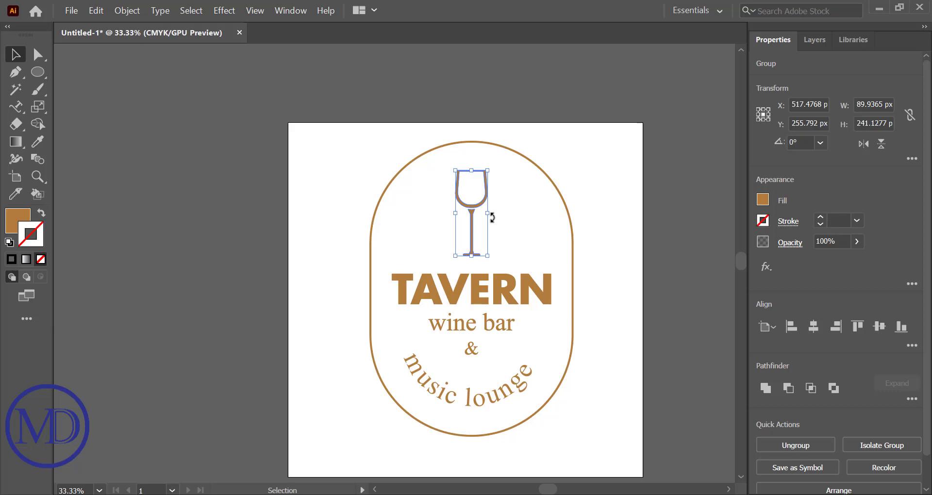
pyautogui.click(805, 442)
pyautogui.click(655, 315)
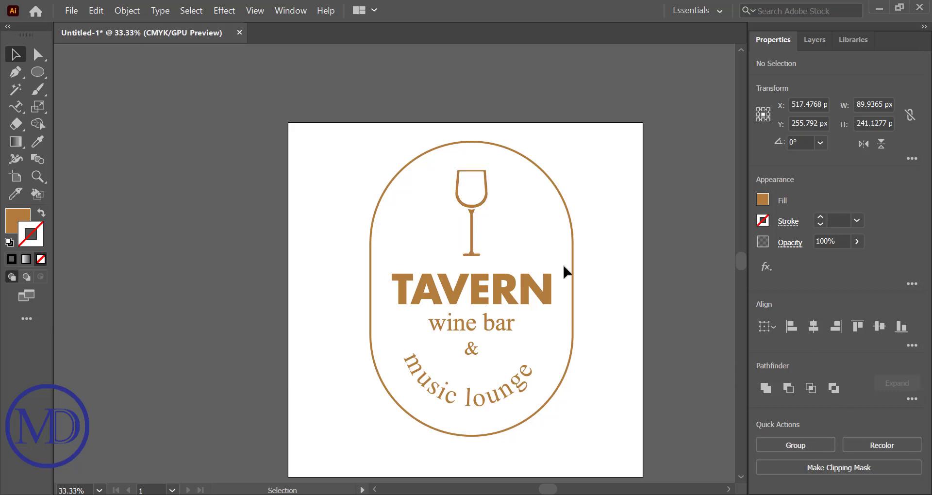
# - Shrink the wine-glass bowl slightly and centre it horizontally over the stem
pyautogui.click(484, 198)
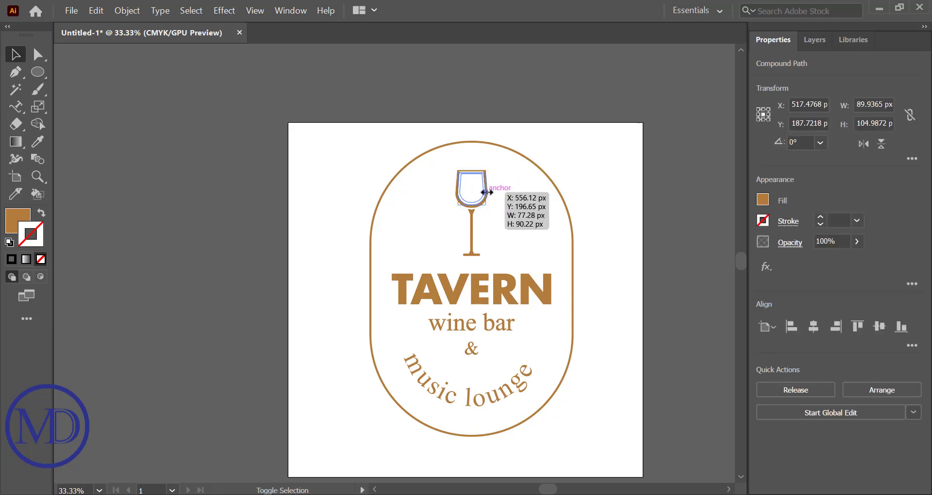
pyautogui.moveTo(488, 193); pyautogui.dragTo(486, 189)
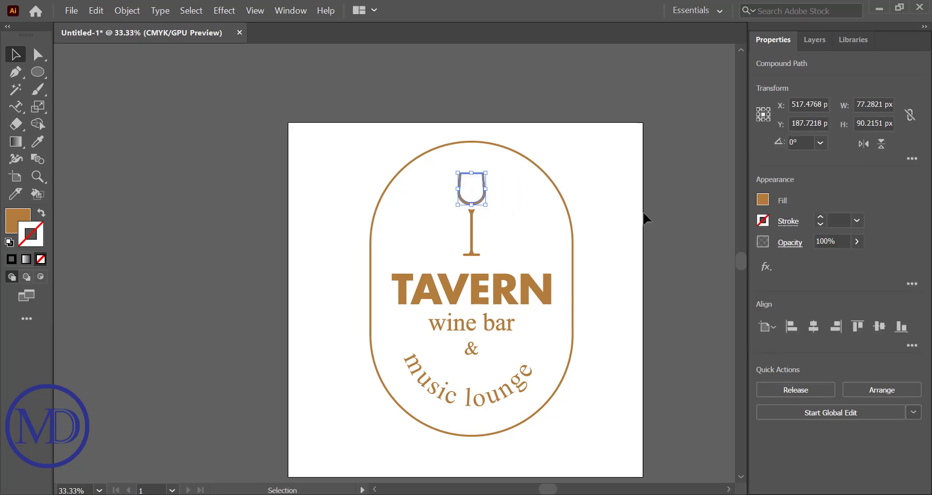
pyautogui.keyDown('shift'); pyautogui.click(470, 239); pyautogui.keyUp('shift')
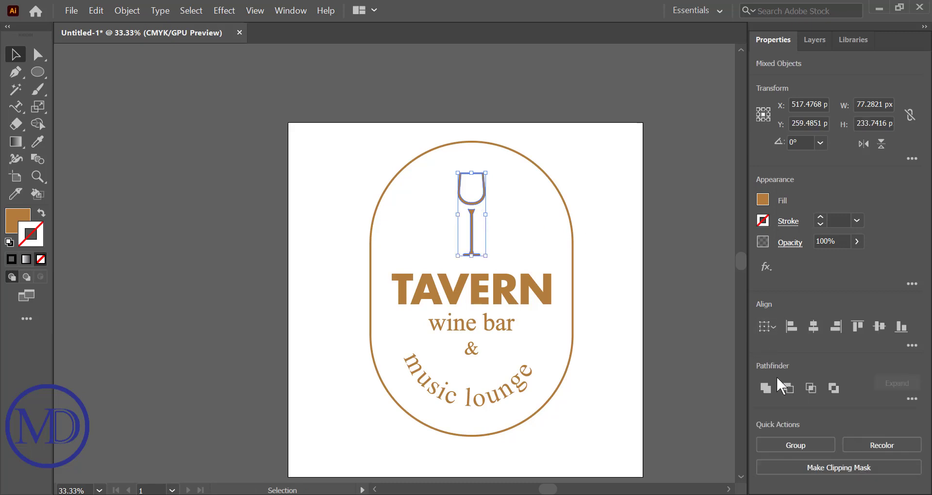
pyautogui.click(813, 333)
pyautogui.click(600, 241)
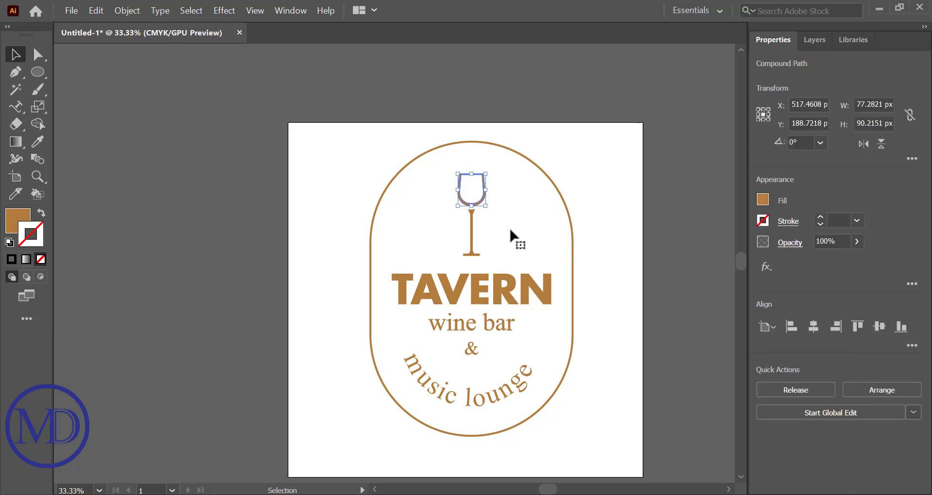
# - Regroup the wine glass bowl and stem
pyautogui.click(599, 238)
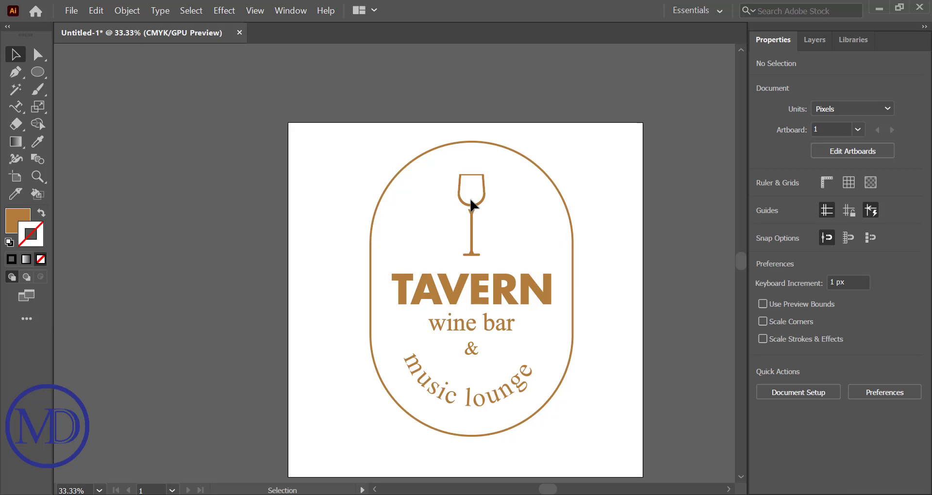
pyautogui.click(457, 188)
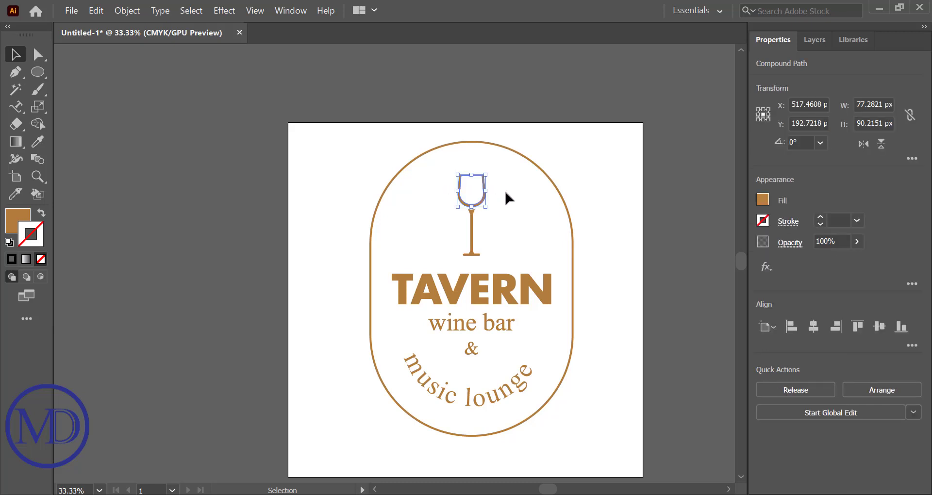
pyautogui.click(597, 214)
pyautogui.moveTo(443, 182); pyautogui.dragTo(496, 247)
pyautogui.hotkey('ctrl', 'g')
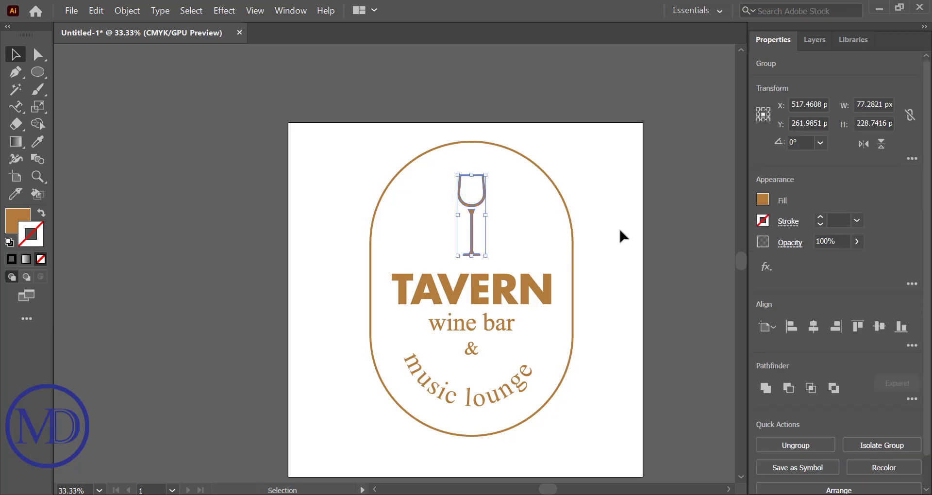
# - Align the badge's parts to a common horizontal centre and group them with Ctrl+G
pyautogui.click(619, 232)
pyautogui.scroll(-1, 364, 193)
pyautogui.moveTo(364, 193); pyautogui.dragTo(634, 399)
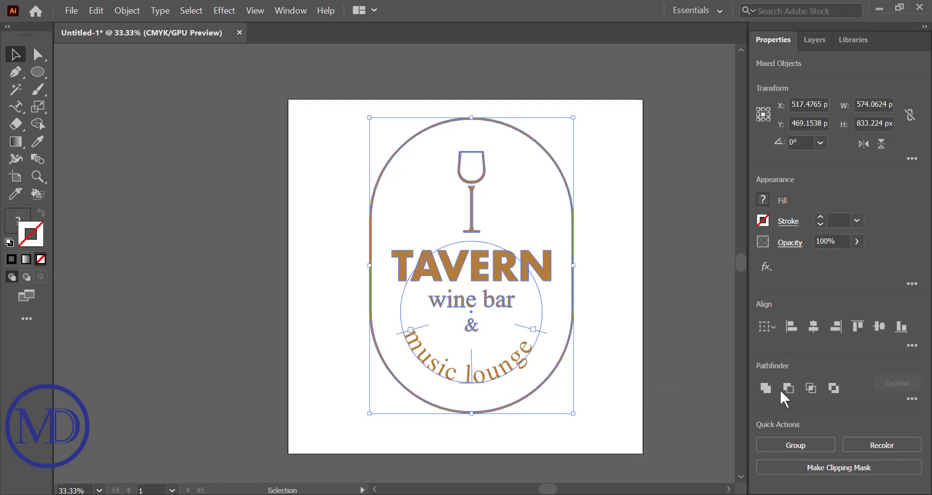
pyautogui.click(813, 326)
pyautogui.click(620, 348)
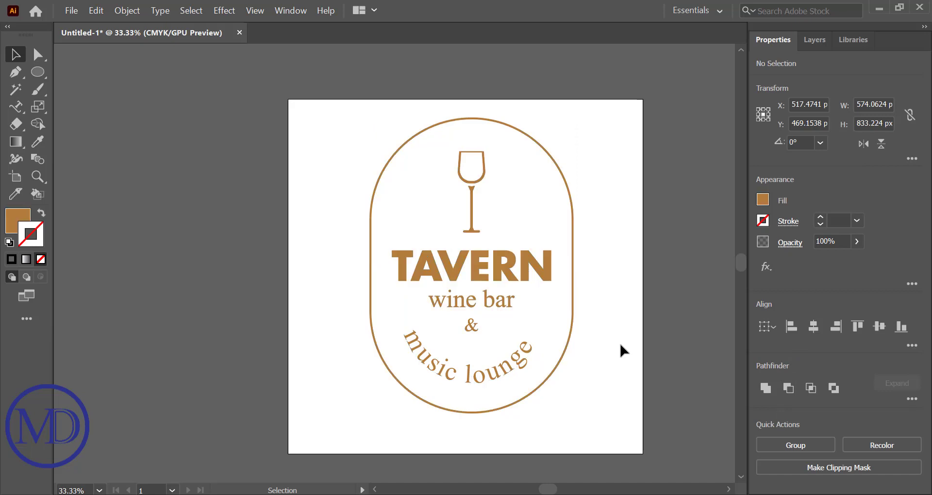
pyautogui.moveTo(373, 186); pyautogui.dragTo(634, 423)
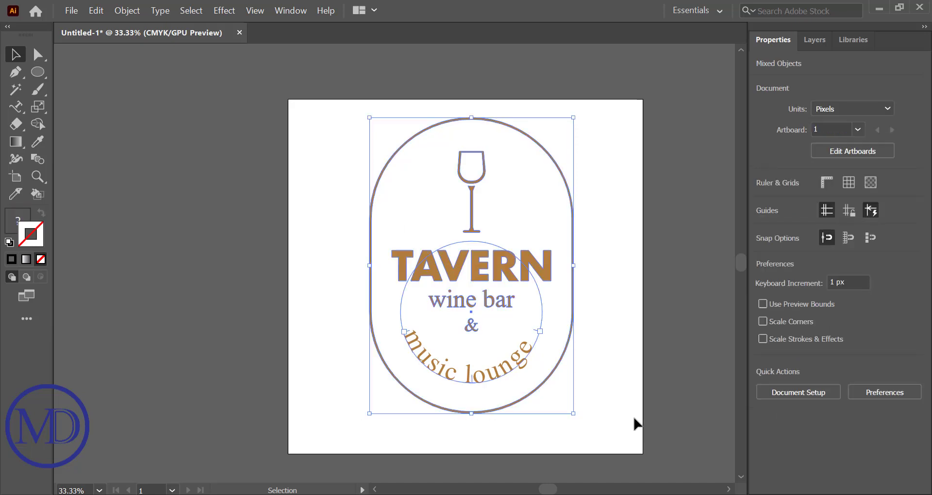
pyautogui.hotkey('ctrl', 'g')
pyautogui.click(606, 353)
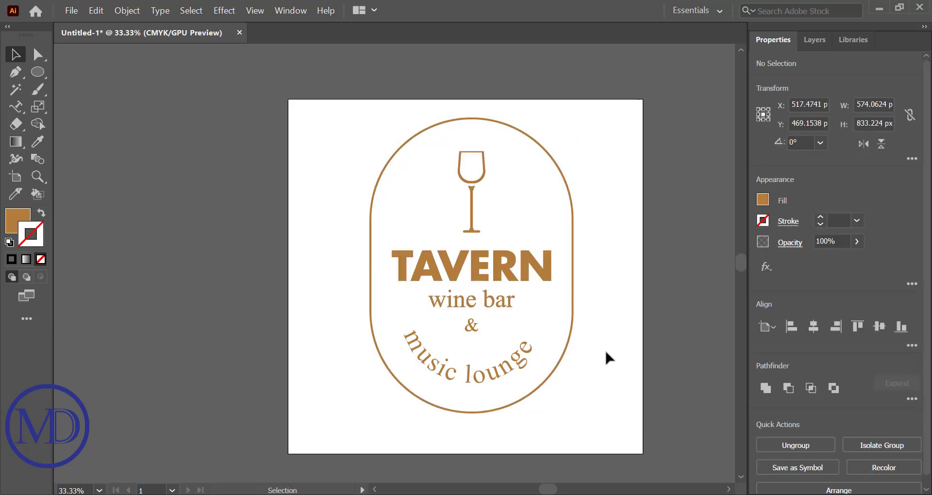